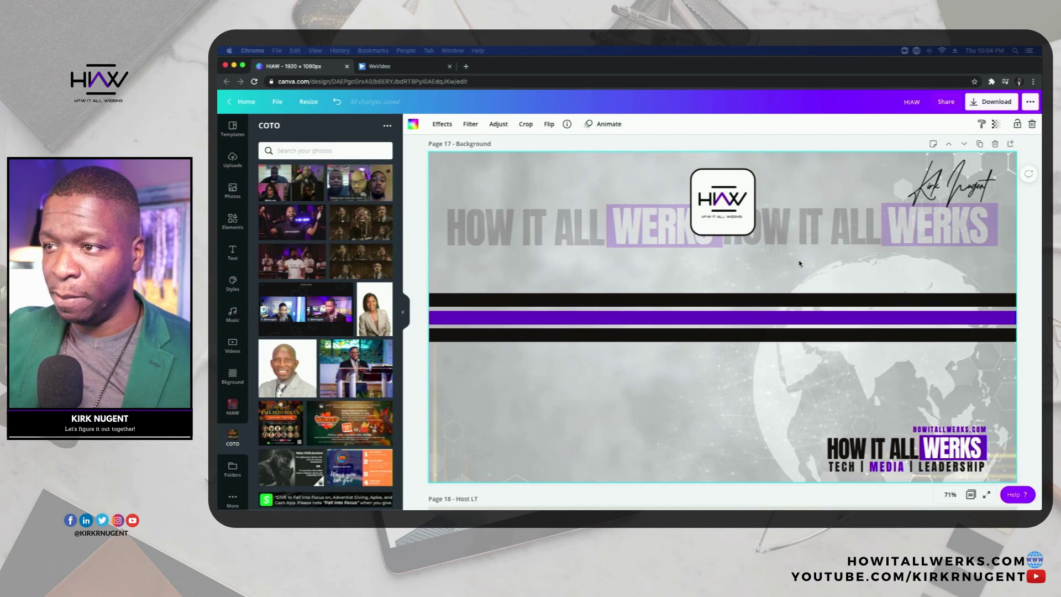
- Examine the Background page and the Host LT page, including the host's name banner
{"action": "scroll", "coordinate": [800, 266], "scroll_direction": "down", "scroll_amount": 6}
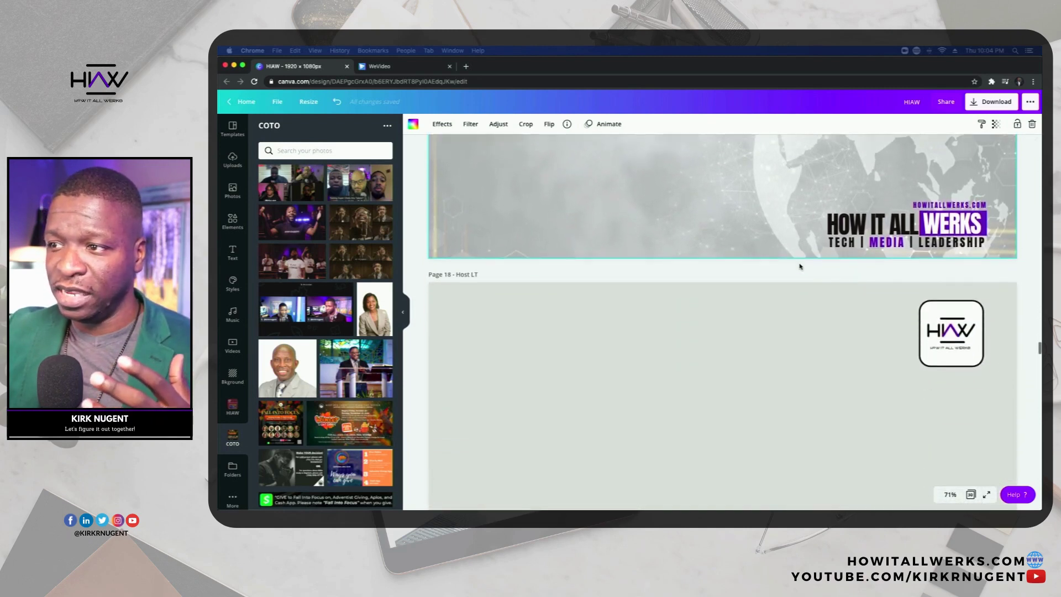
{"action": "scroll", "coordinate": [800, 266], "scroll_direction": "down", "scroll_amount": 2}
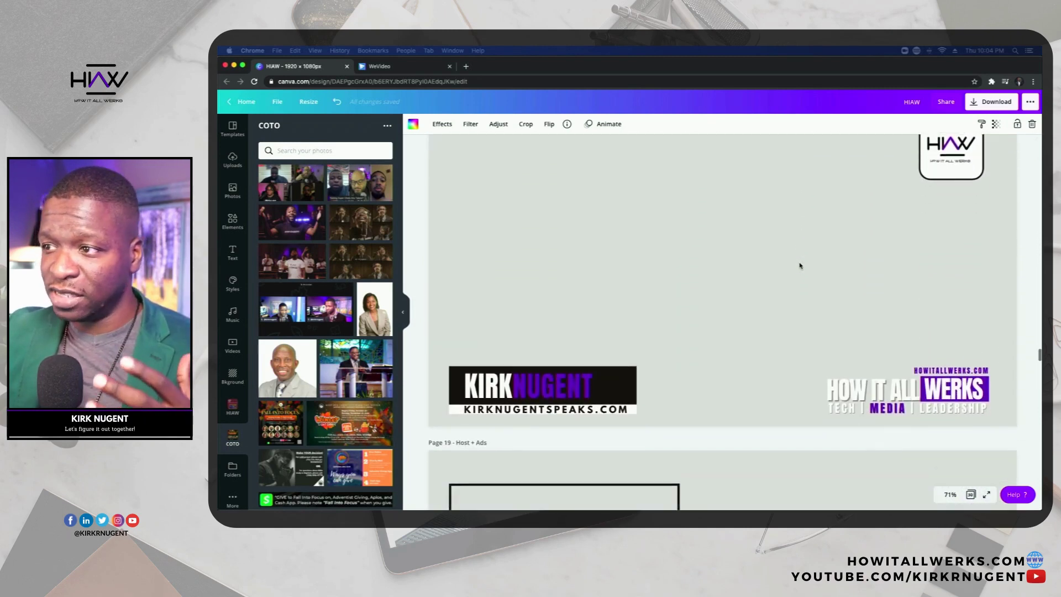
{"action": "scroll", "coordinate": [800, 265], "scroll_direction": "up", "scroll_amount": 1}
{"action": "scroll", "coordinate": [799, 265], "scroll_direction": "up", "scroll_amount": 1}
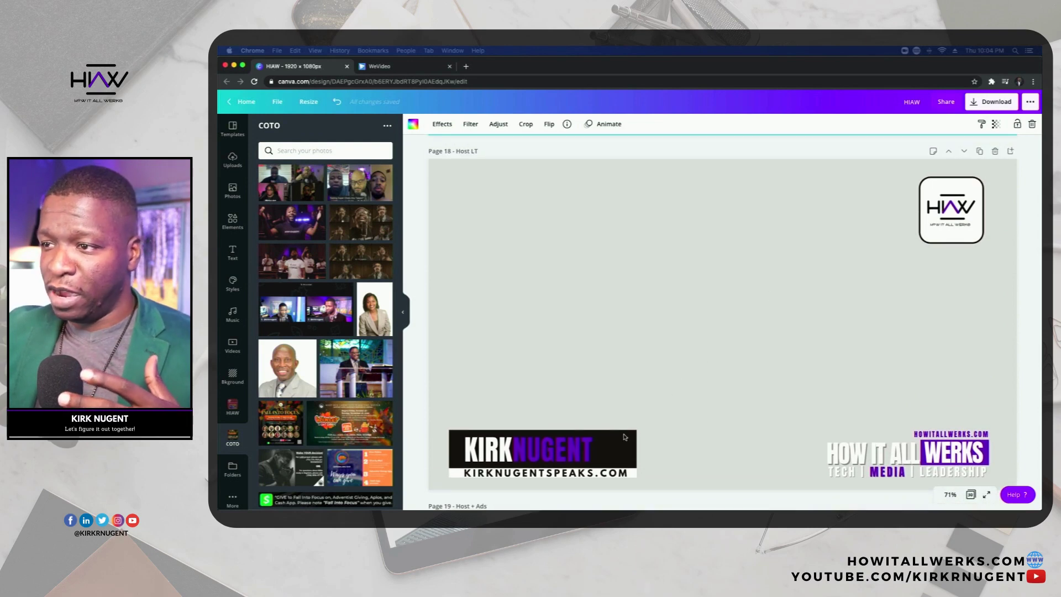
{"action": "left_click", "coordinate": [565, 474]}
{"action": "left_click", "coordinate": [565, 473]}
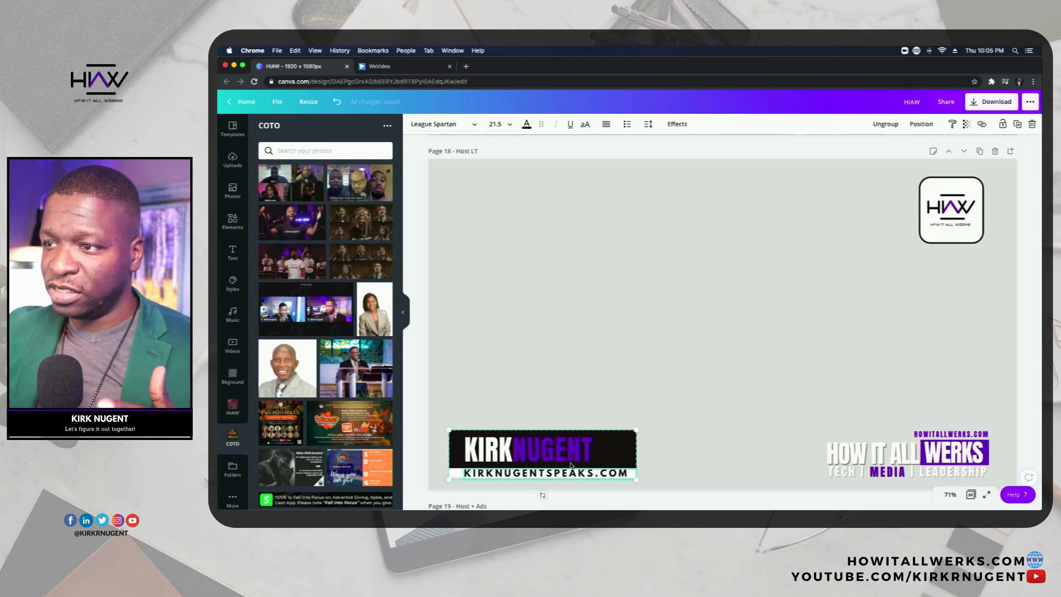
{"action": "left_click", "coordinate": [645, 410]}
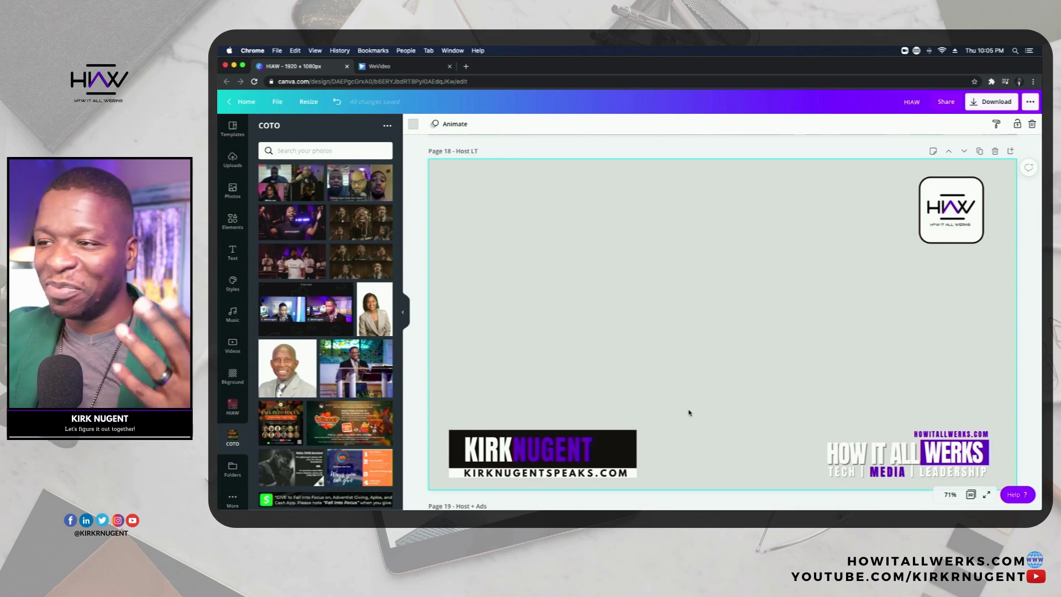
- Review the Host + Ads page and the interview question banner pages from Question 3 to Question 6
{"action": "scroll", "coordinate": [689, 413], "scroll_direction": "down", "scroll_amount": 5}
{"action": "scroll", "coordinate": [689, 412], "scroll_direction": "down", "scroll_amount": 5}
{"action": "scroll", "coordinate": [689, 412], "scroll_direction": "up", "scroll_amount": 2}
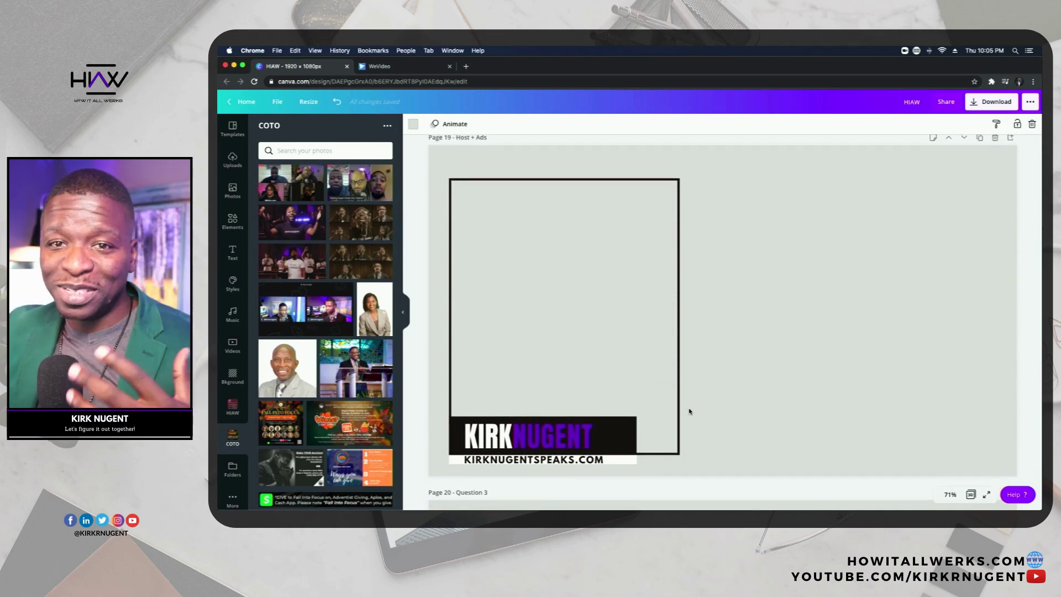
{"action": "scroll", "coordinate": [719, 393], "scroll_direction": "down", "scroll_amount": 2}
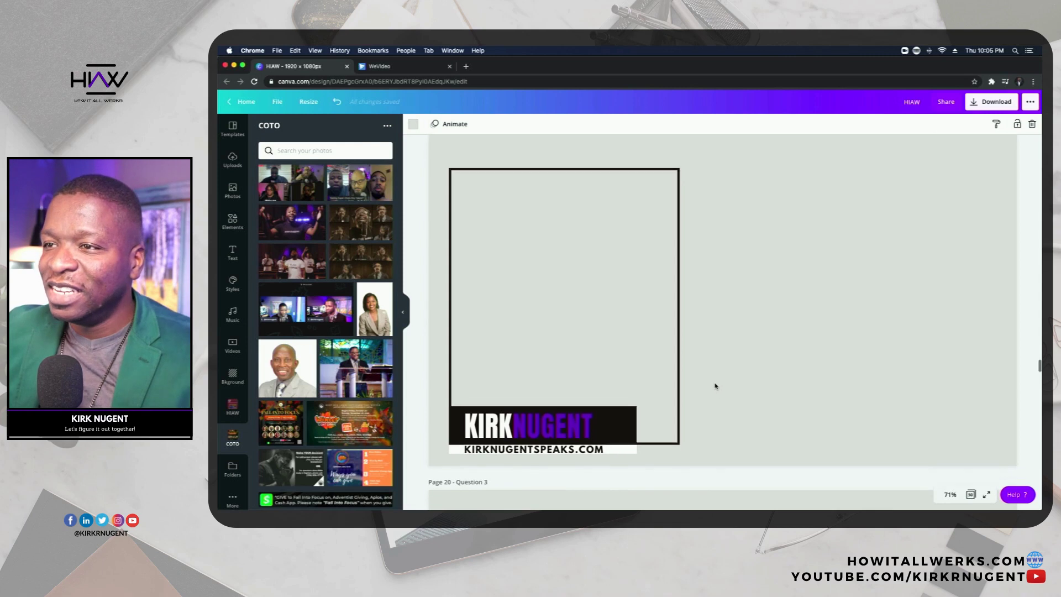
{"action": "scroll", "coordinate": [715, 386], "scroll_direction": "down", "scroll_amount": 10}
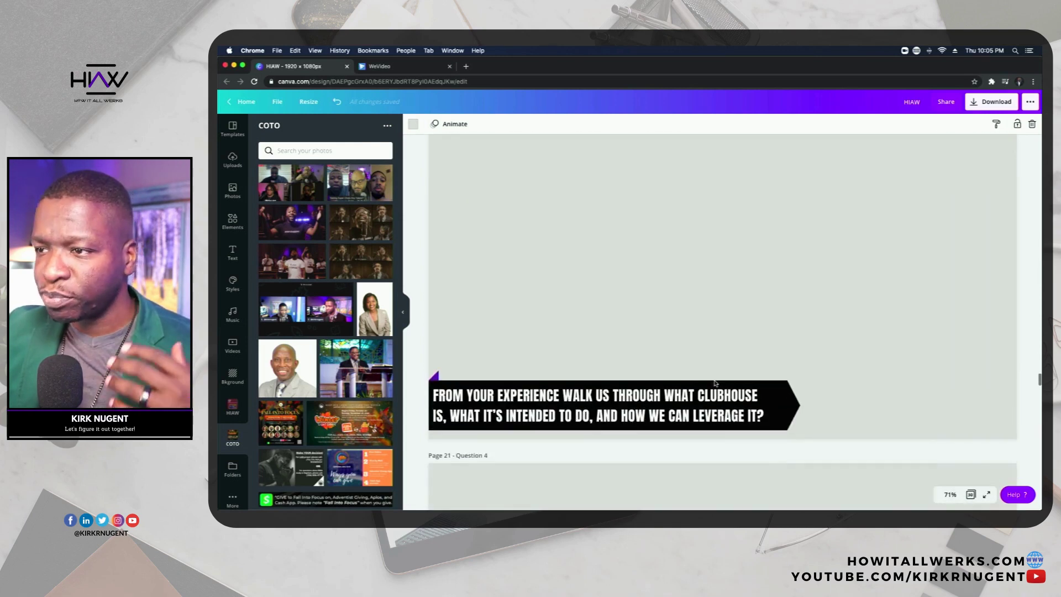
{"action": "scroll", "coordinate": [716, 384], "scroll_direction": "down", "scroll_amount": 3}
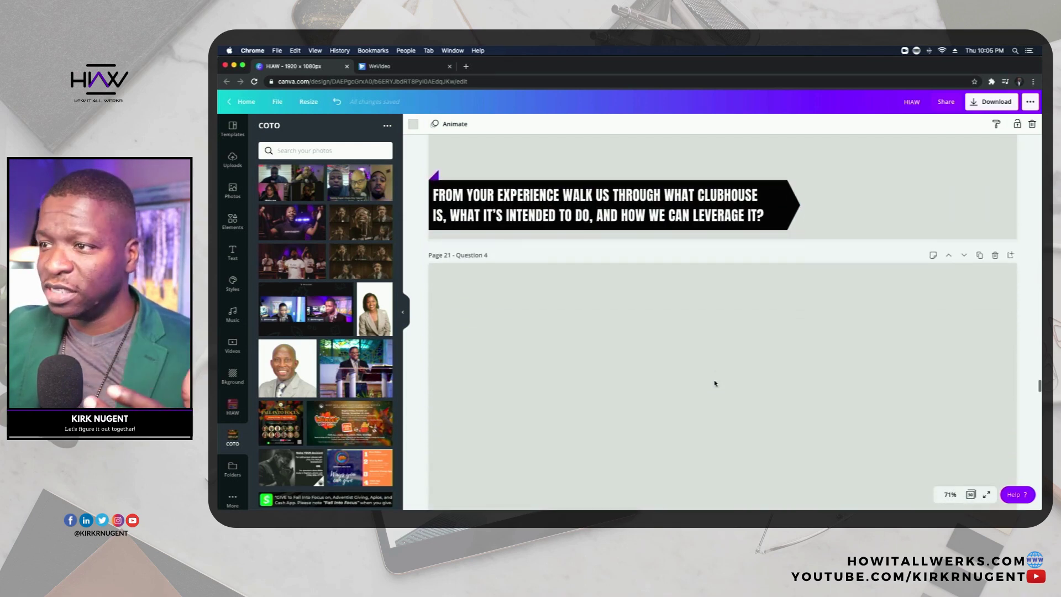
{"action": "scroll", "coordinate": [715, 383], "scroll_direction": "down", "scroll_amount": 20}
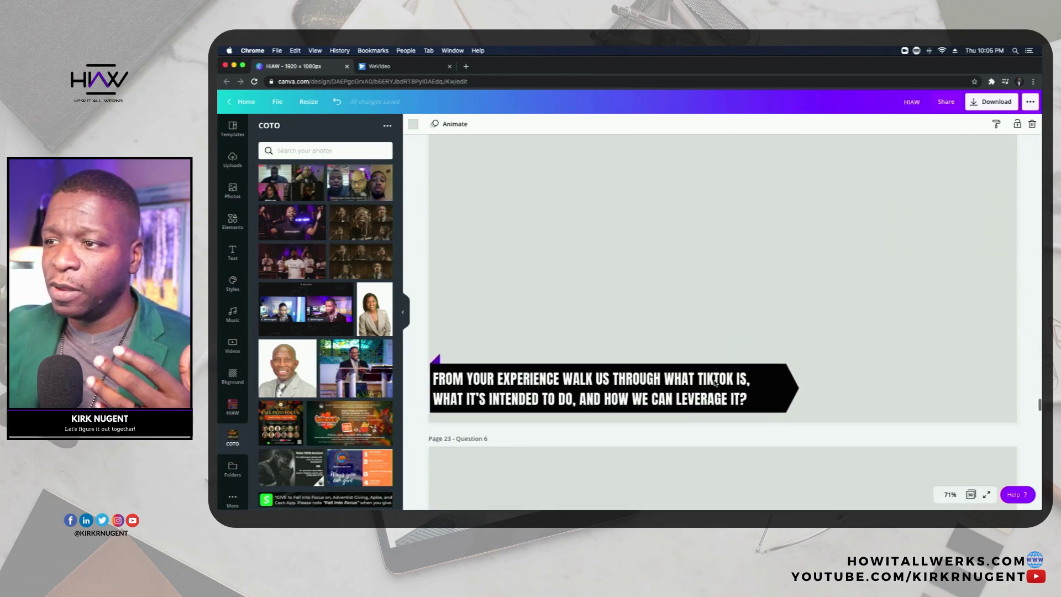
{"action": "scroll", "coordinate": [715, 383], "scroll_direction": "down", "scroll_amount": 20}
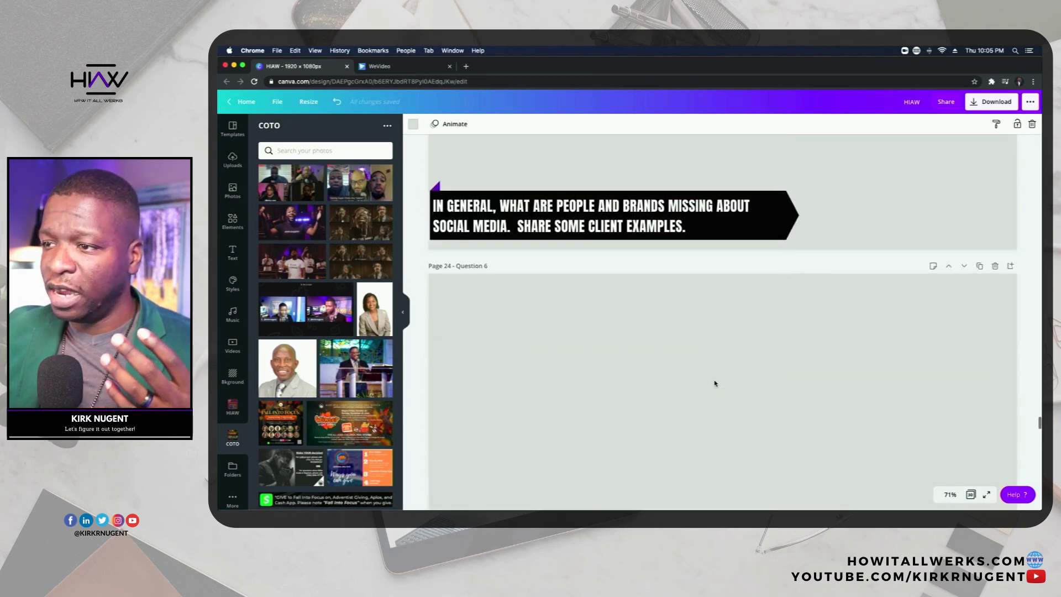
- Examine the host-and-guest frame layouts for two, three and four people through the final Host + Guest page
{"action": "scroll", "coordinate": [715, 383], "scroll_direction": "down", "scroll_amount": 15}
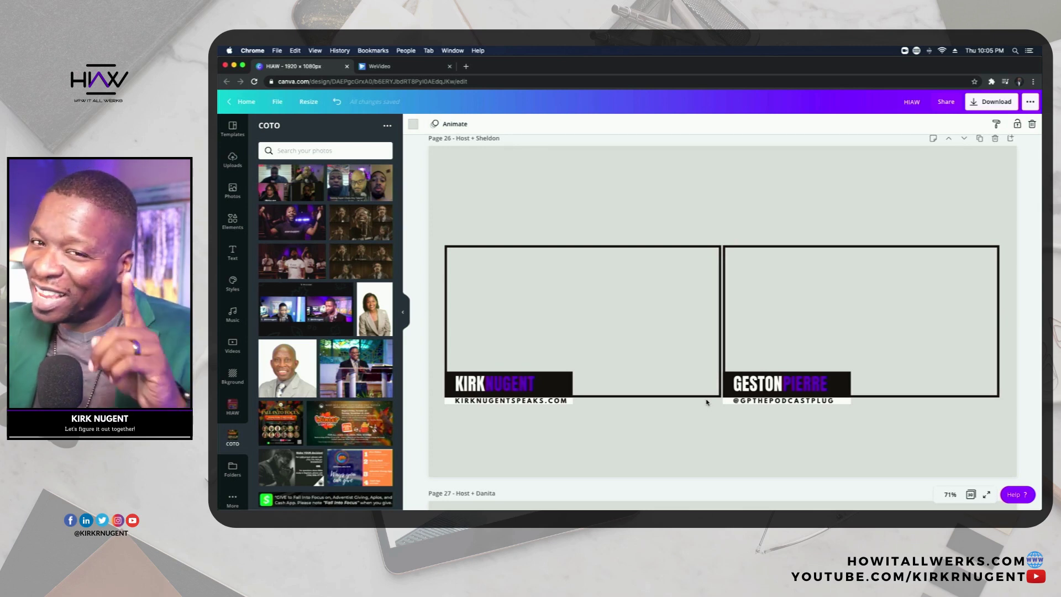
{"action": "scroll", "coordinate": [708, 402], "scroll_direction": "down", "scroll_amount": 1}
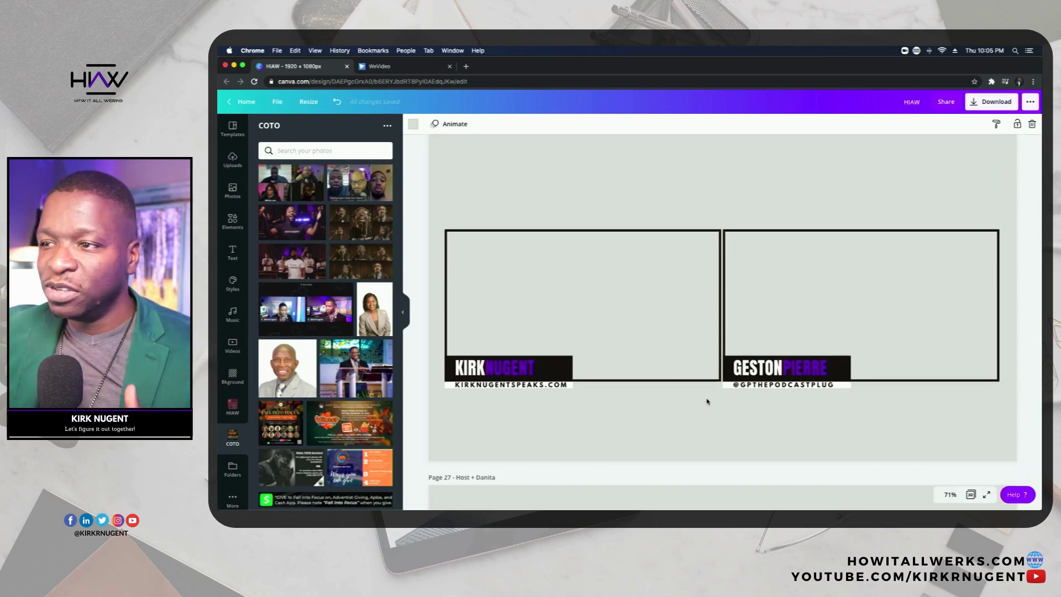
{"action": "scroll", "coordinate": [707, 402], "scroll_direction": "down", "scroll_amount": 5}
{"action": "scroll", "coordinate": [707, 402], "scroll_direction": "down", "scroll_amount": 7}
{"action": "scroll", "coordinate": [707, 400], "scroll_direction": "down", "scroll_amount": 3}
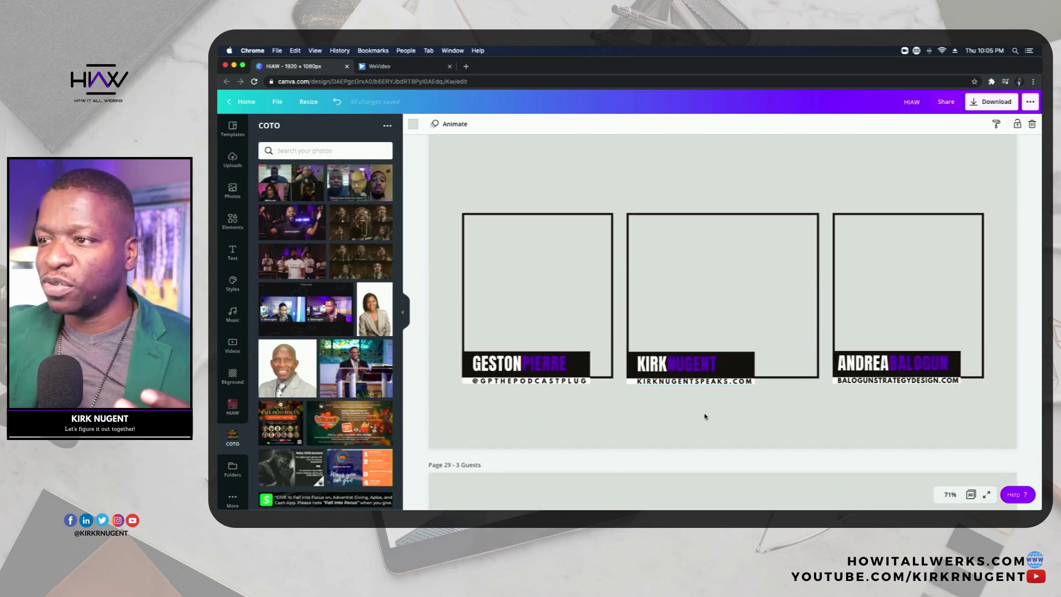
{"action": "scroll", "coordinate": [705, 416], "scroll_direction": "down", "scroll_amount": 7}
{"action": "scroll", "coordinate": [705, 413], "scroll_direction": "down", "scroll_amount": 1}
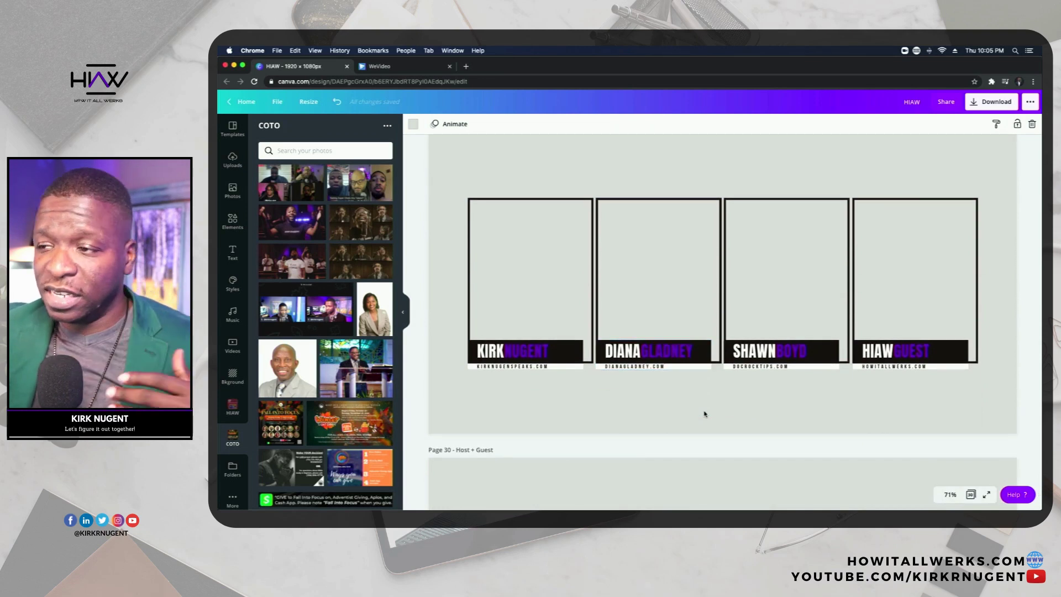
{"action": "scroll", "coordinate": [705, 414], "scroll_direction": "up", "scroll_amount": 1}
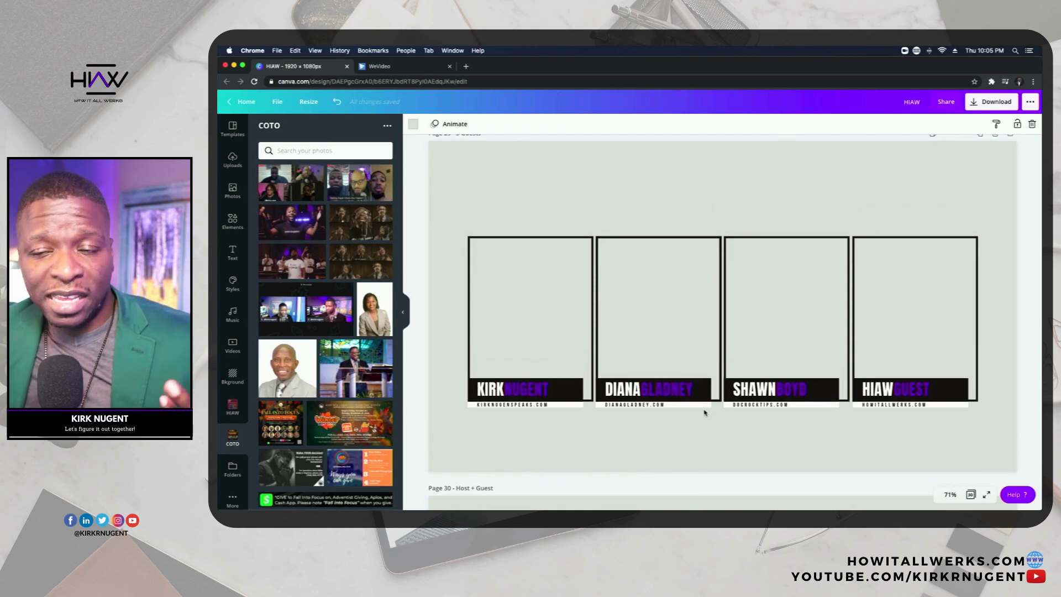
{"action": "scroll", "coordinate": [706, 413], "scroll_direction": "down", "scroll_amount": 8}
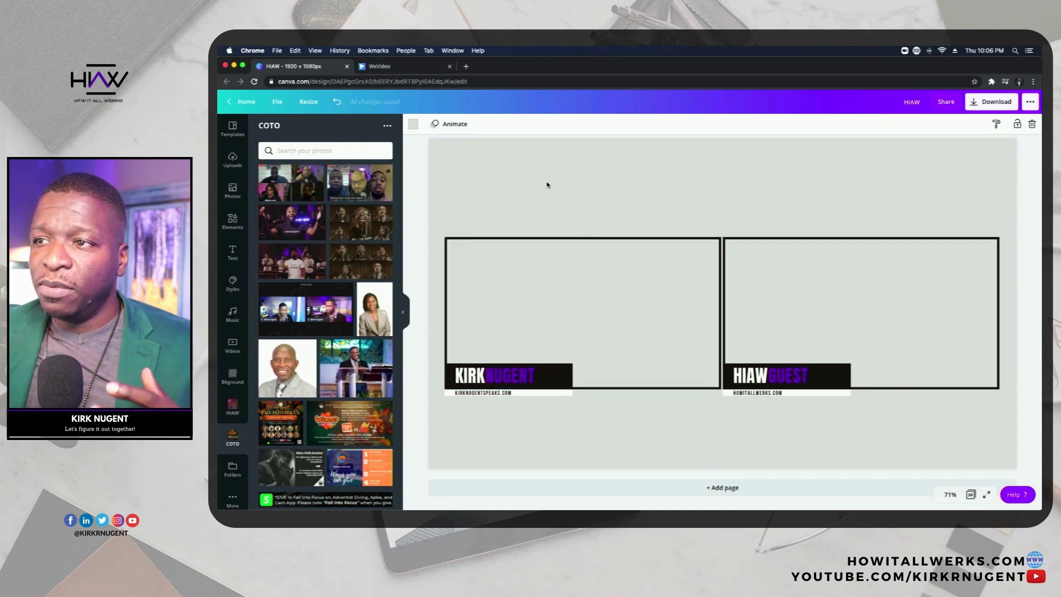
- Switch to WeVideo and play the OUTRO S2E14 project from the start
{"action": "left_click", "coordinate": [422, 68]}
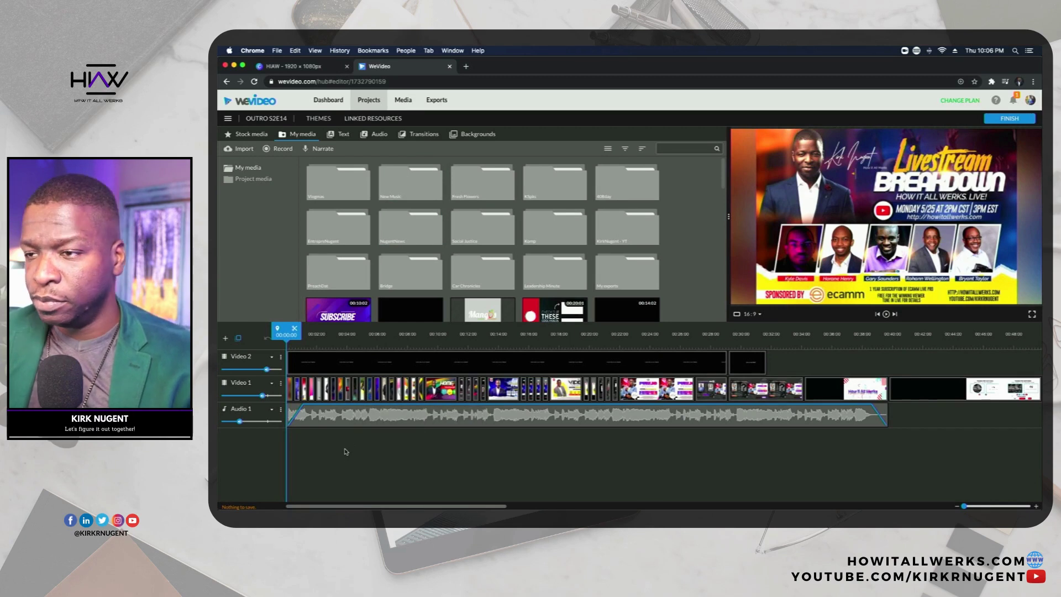
{"action": "key", "text": "space"}
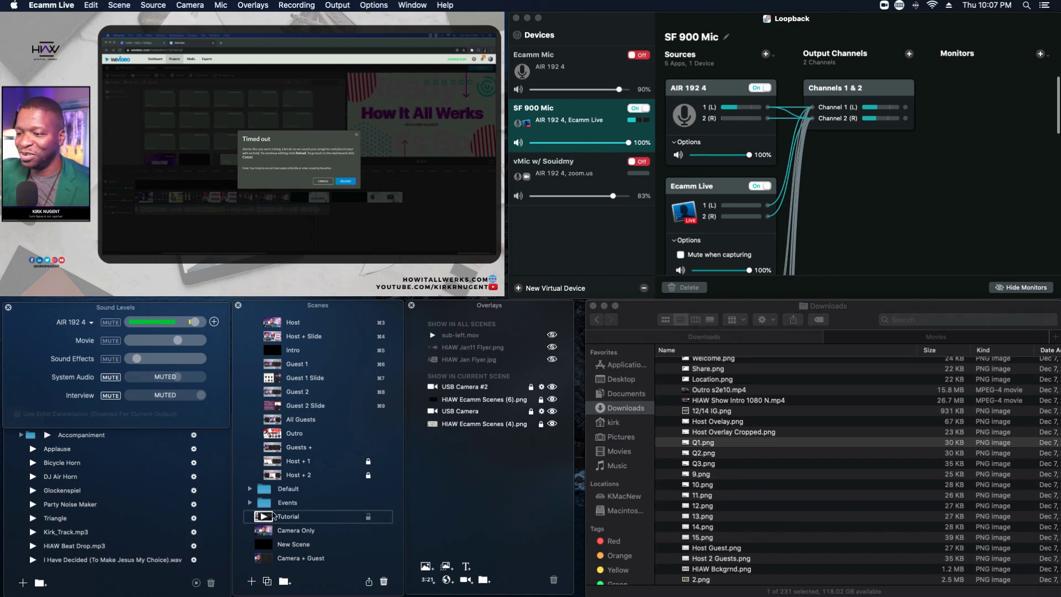
- Switch to Ecamm Live, run the Camera Only and Host scenes, and toggle the Host scene's 11.png overlay off and back on
{"action": "left_click", "coordinate": [266, 531]}
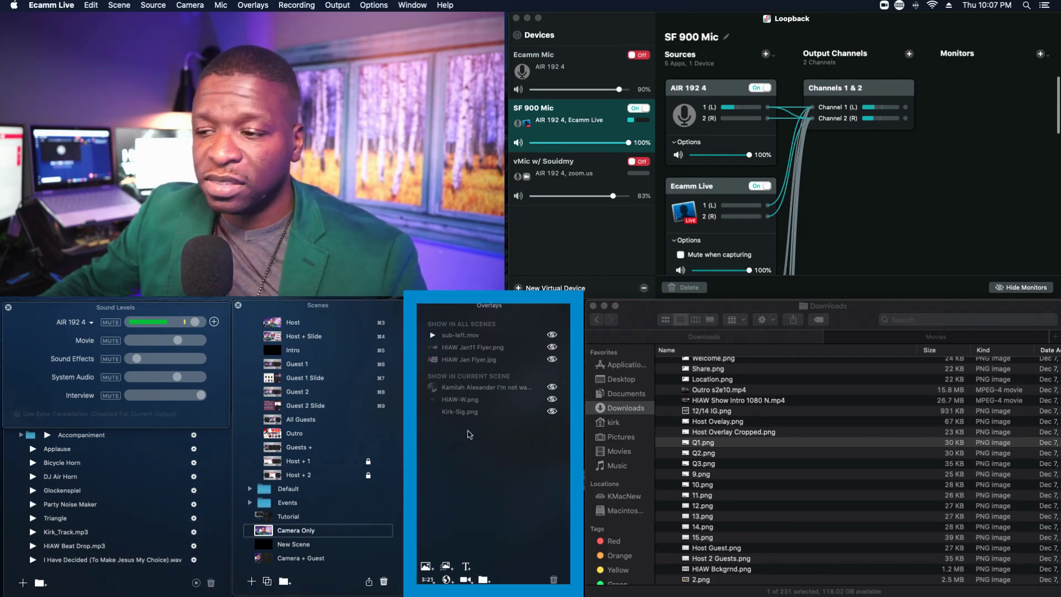
{"action": "scroll", "coordinate": [257, 366], "scroll_direction": "up", "scroll_amount": 3}
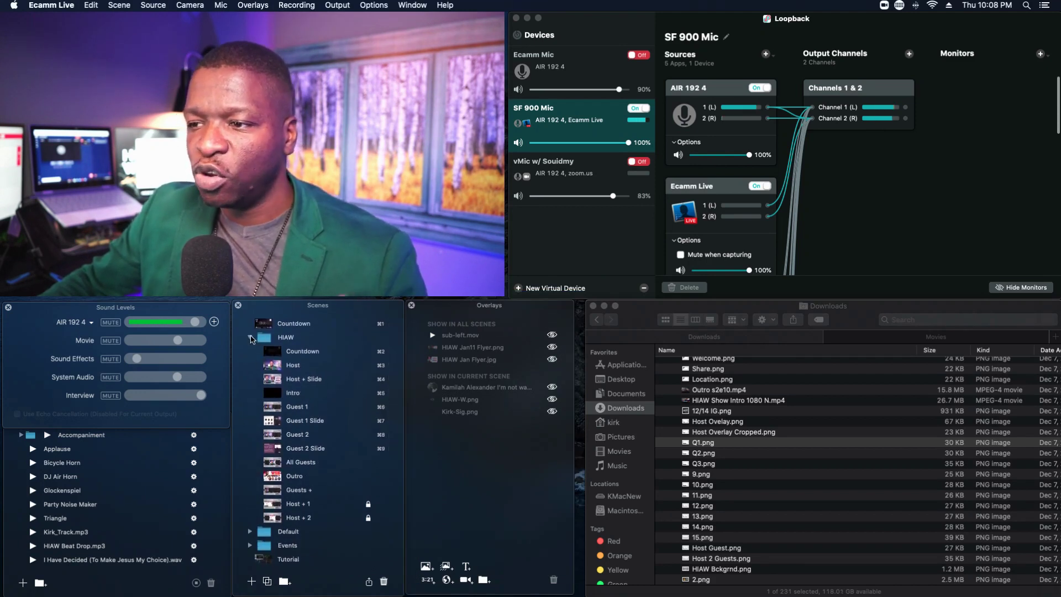
{"action": "left_click", "coordinate": [273, 367]}
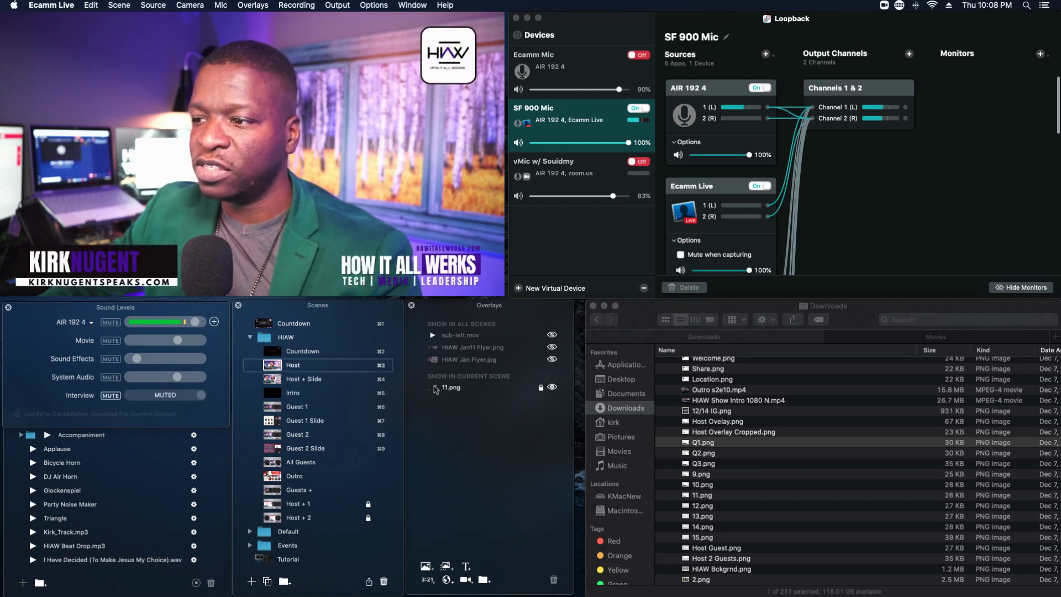
{"action": "left_click", "coordinate": [552, 388]}
{"action": "left_click", "coordinate": [552, 388]}
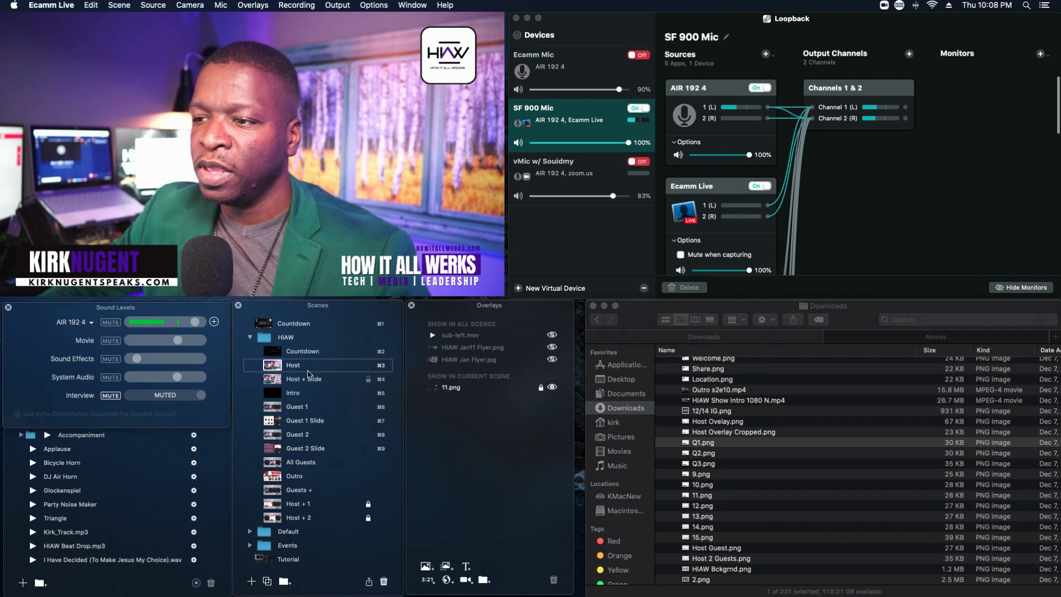
- Run the Host + Slide scene and cycle its visible flyer through Jan4 IG Flyer.png and Jan11 IG Flyer.png, returning to HIAW Jan Flyer.jpg
{"action": "left_click", "coordinate": [274, 379]}
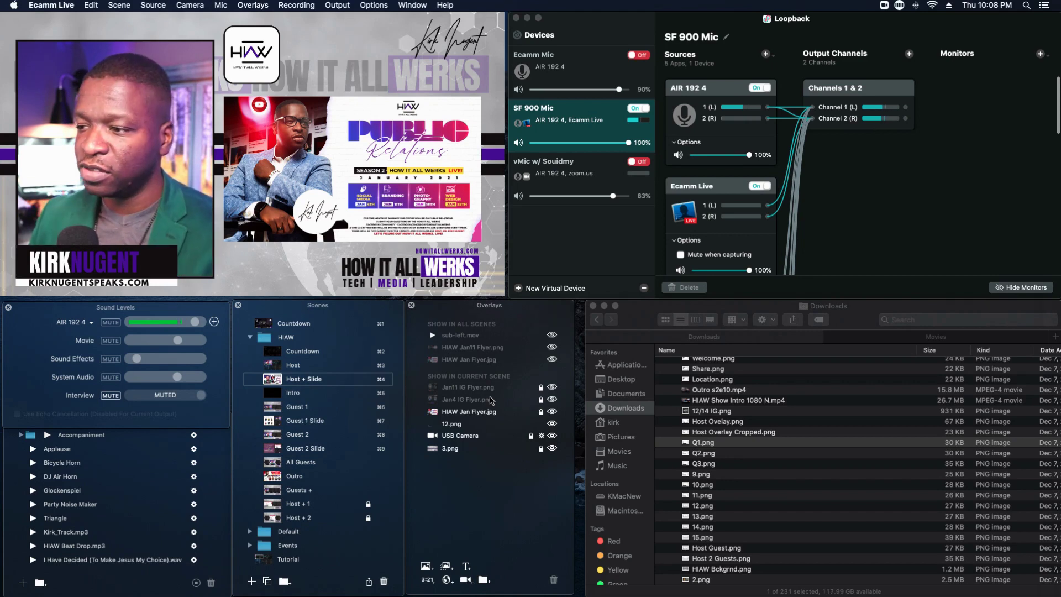
{"action": "left_click", "coordinate": [552, 412]}
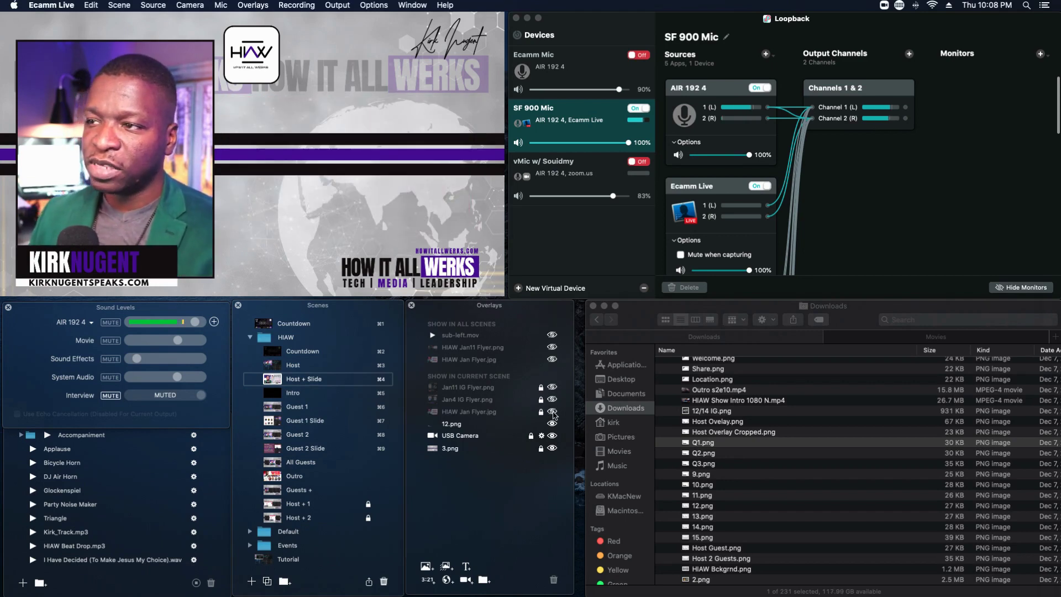
{"action": "left_click", "coordinate": [552, 399]}
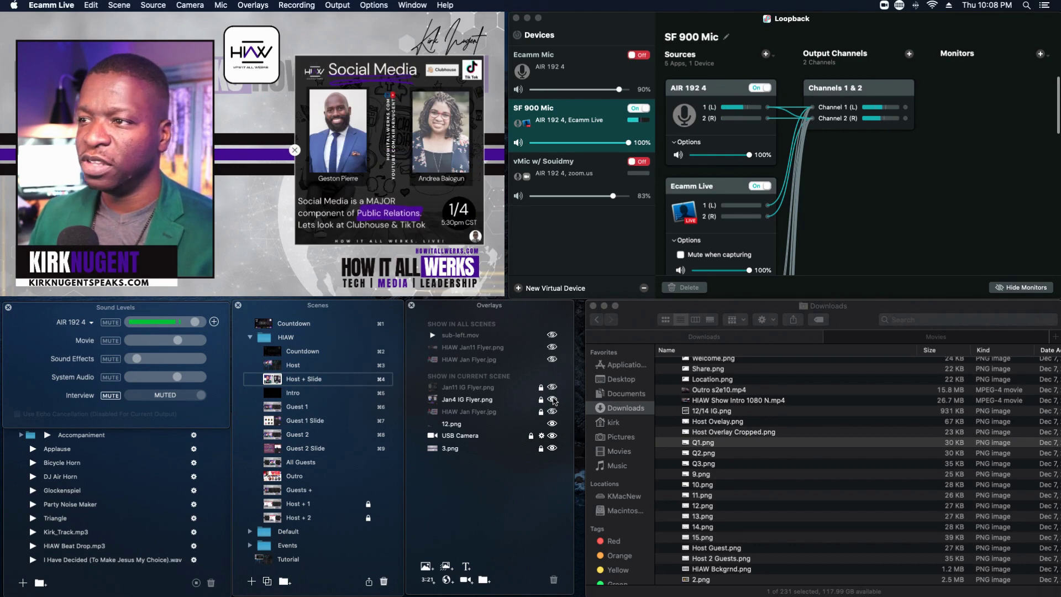
{"action": "left_click", "coordinate": [552, 399]}
{"action": "left_click", "coordinate": [552, 387]}
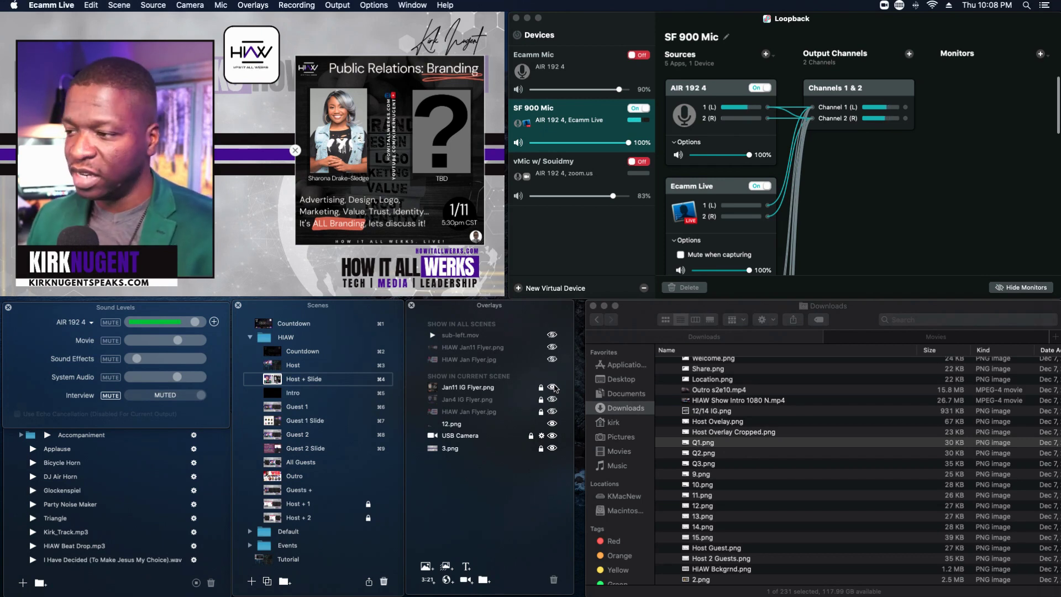
{"action": "left_click", "coordinate": [553, 388]}
{"action": "left_click", "coordinate": [552, 411]}
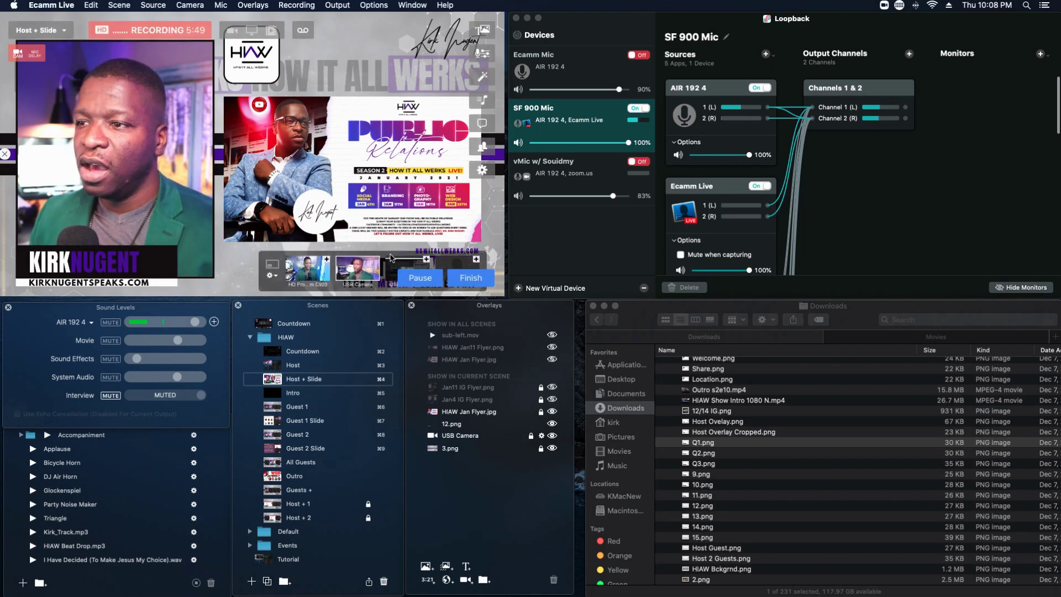
- Run the Intro scene briefly, then switch to the Guest 1 scene
{"action": "left_click", "coordinate": [272, 393]}
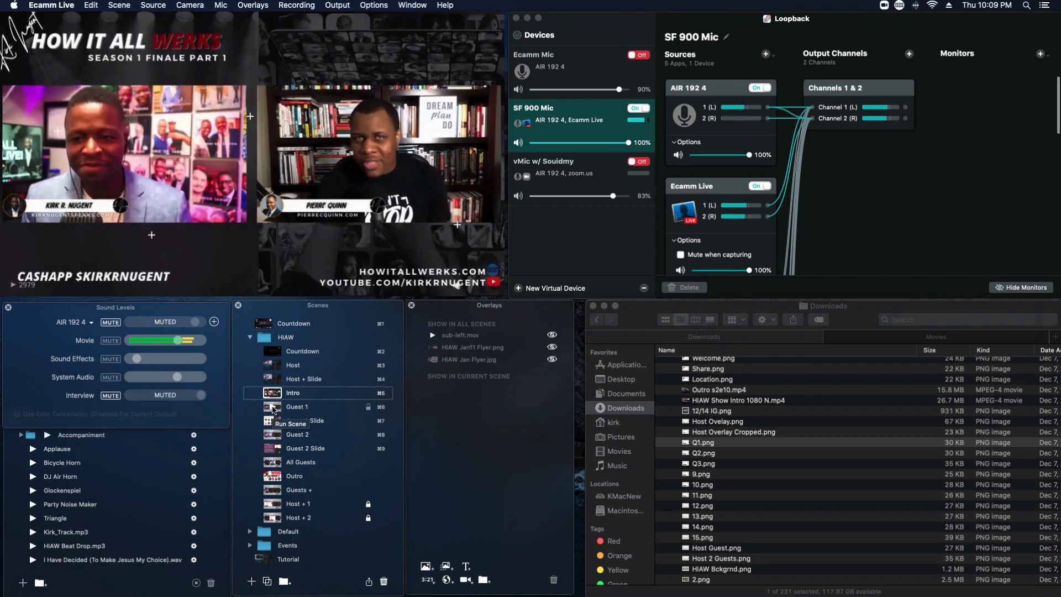
{"action": "left_click", "coordinate": [273, 408]}
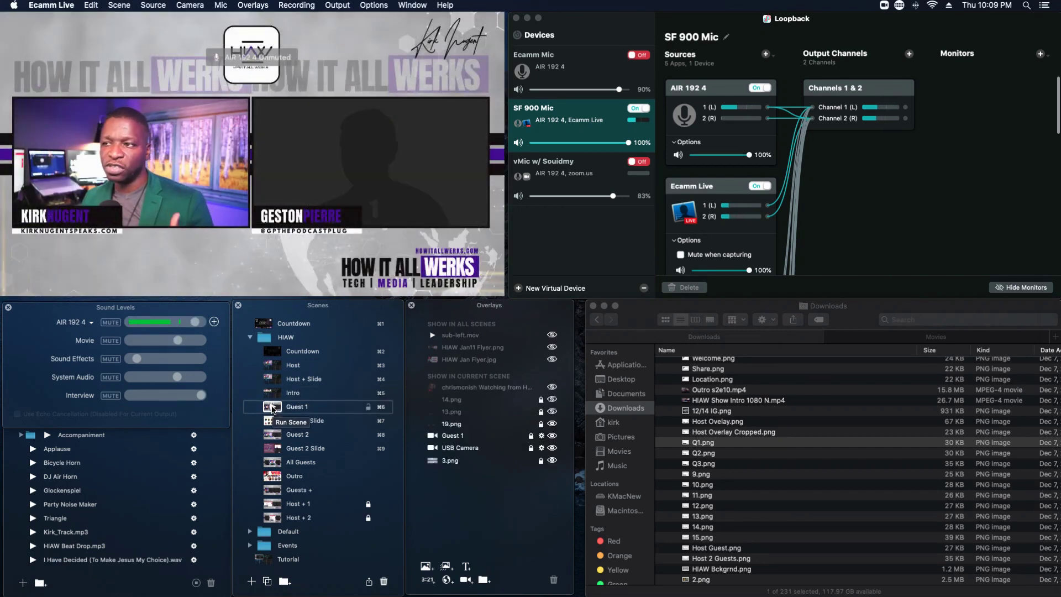
{"action": "mouse_move", "coordinate": [300, 277]}
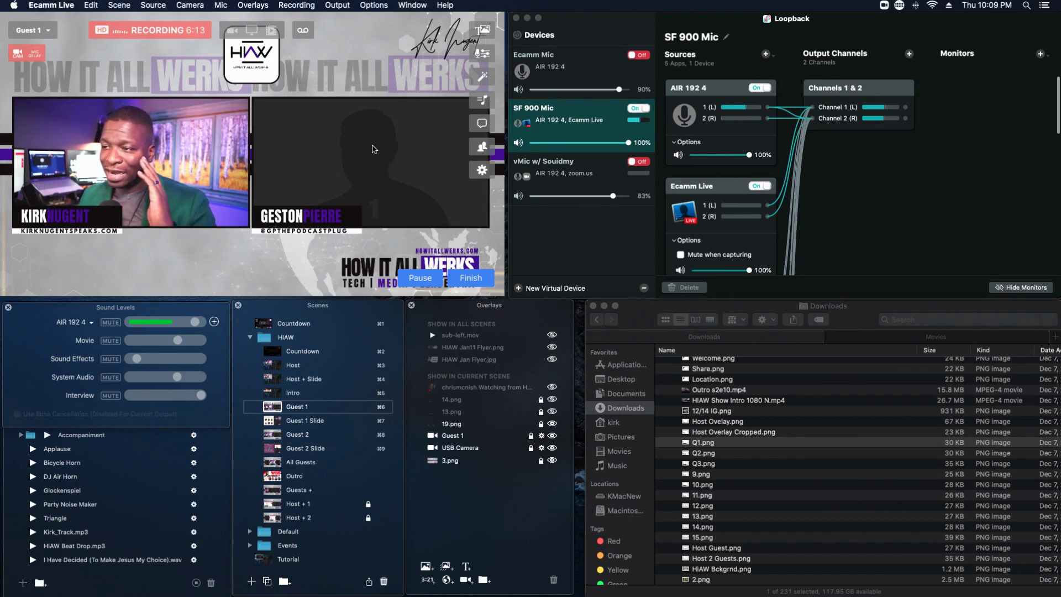
- Open the Interview window to examine the interview switch and the option for copying the guest link
{"action": "mouse_move", "coordinate": [371, 155]}
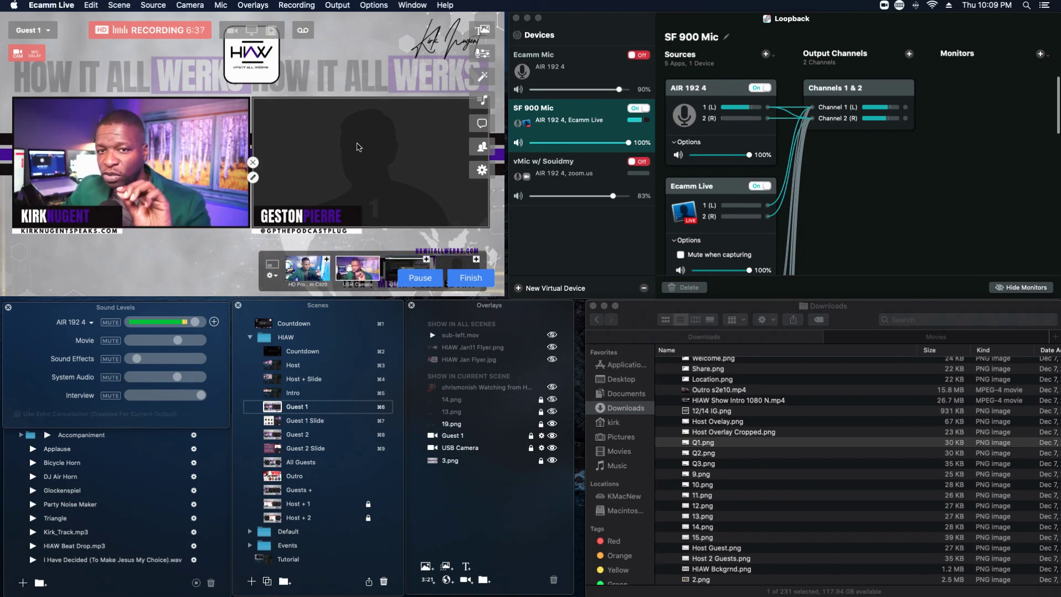
{"action": "left_click", "coordinate": [481, 147]}
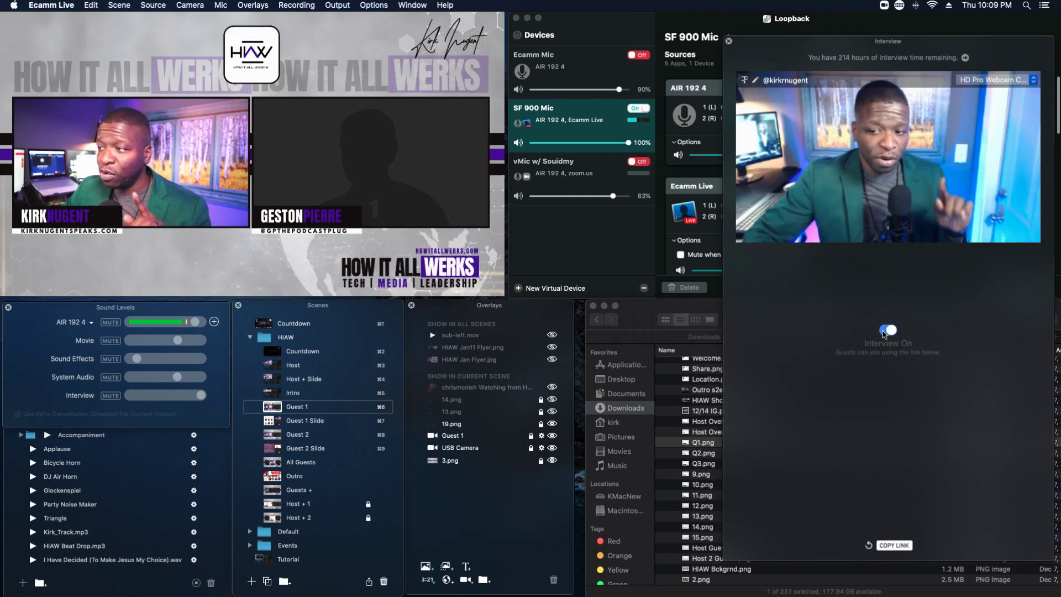
{"action": "mouse_move", "coordinate": [429, 189]}
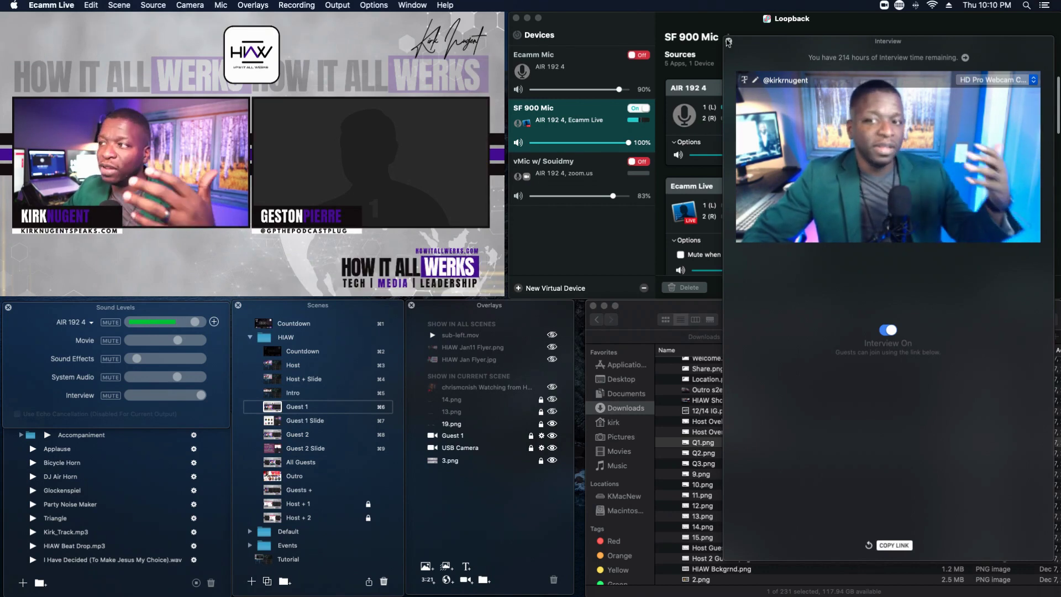
{"action": "mouse_move", "coordinate": [452, 174]}
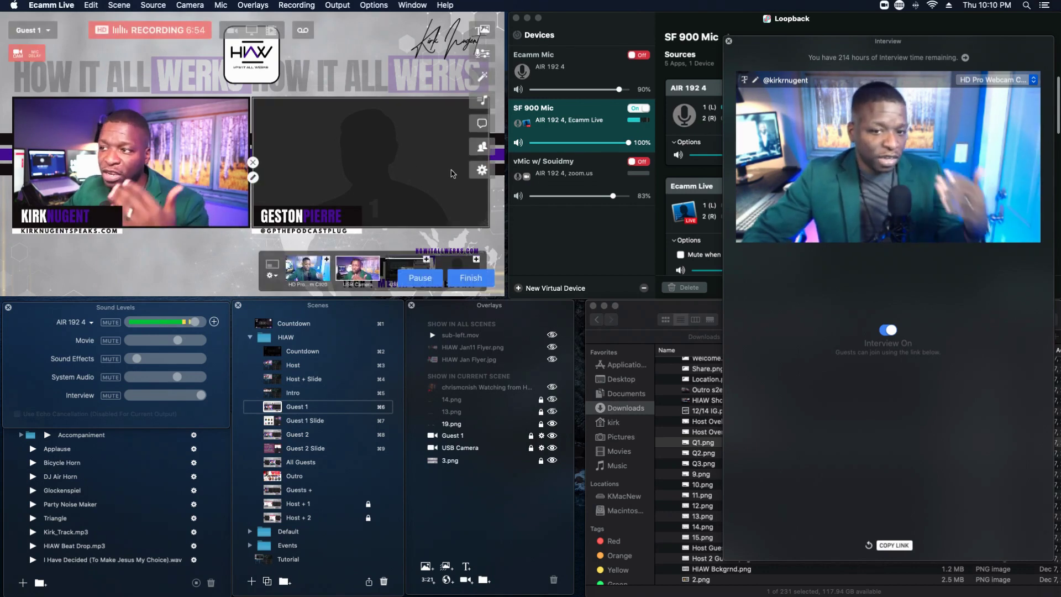
- Close the Interview window and run the Camera Only scene listed beneath the collapsed HIAW folder
{"action": "left_click", "coordinate": [887, 332]}
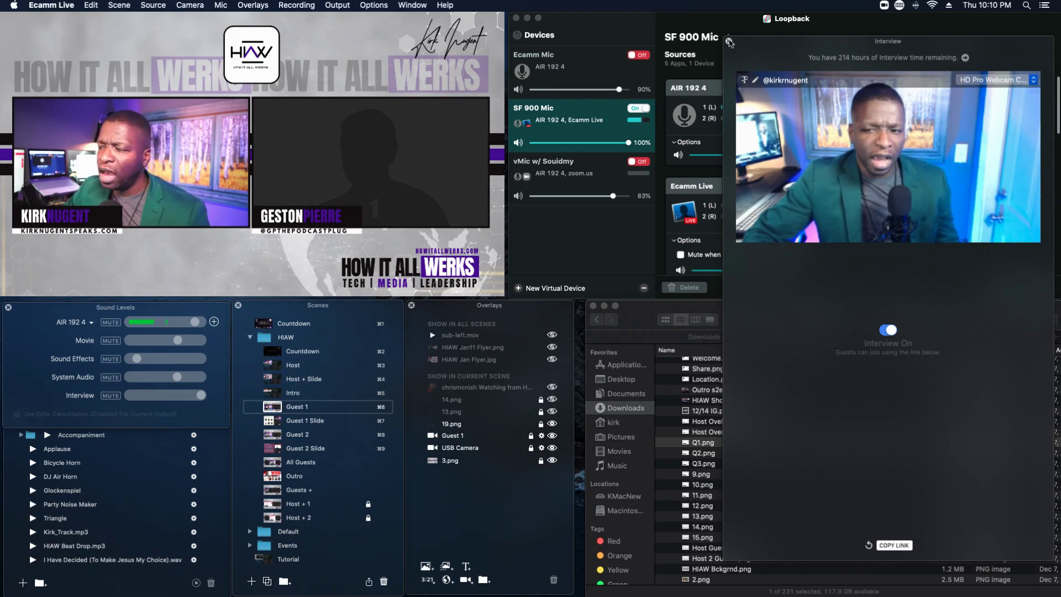
{"action": "left_click", "coordinate": [729, 42]}
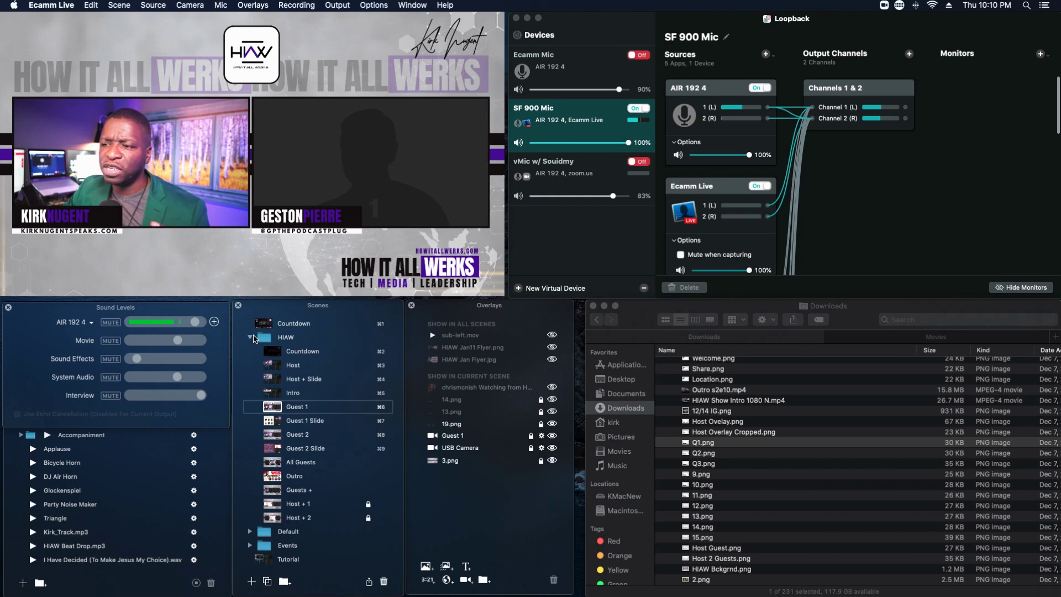
{"action": "left_click", "coordinate": [251, 338]}
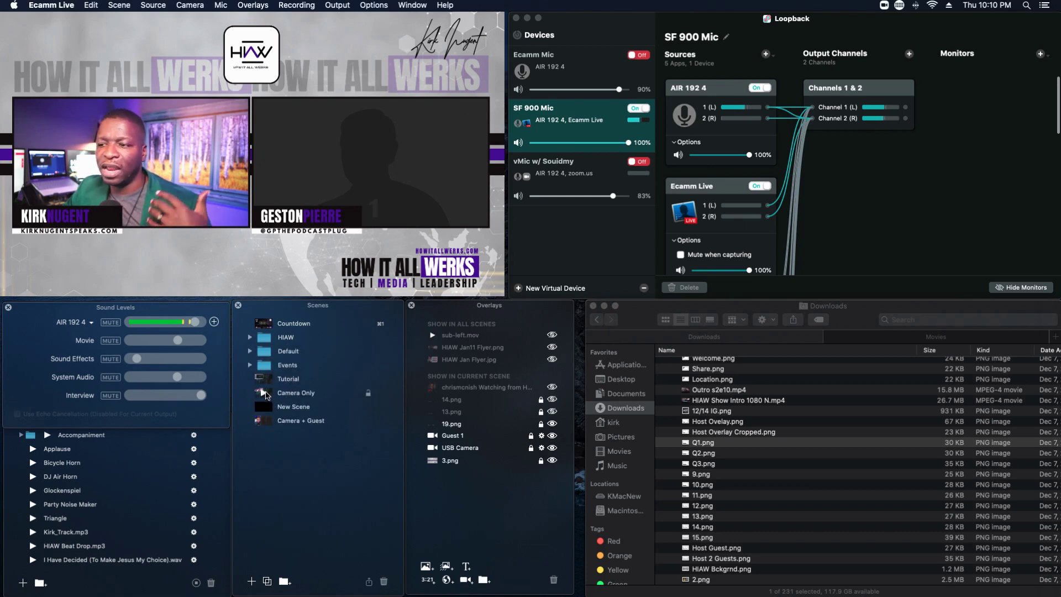
{"action": "left_click", "coordinate": [263, 395]}
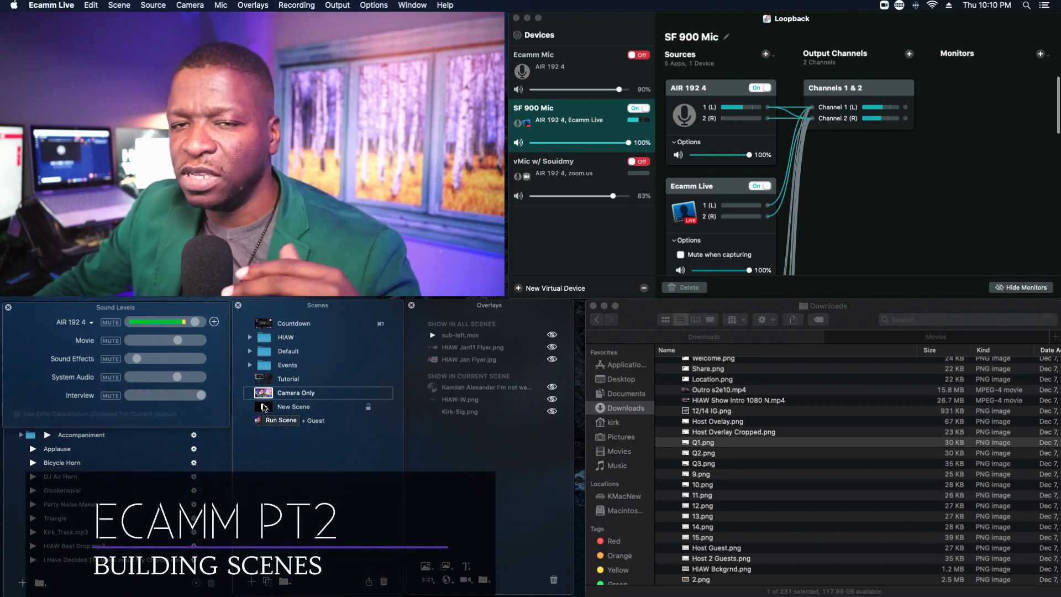
- Run the empty New Scene and add HIAW Bckgrnd.png from the Downloads folder as its overlay
{"action": "left_click", "coordinate": [263, 408]}
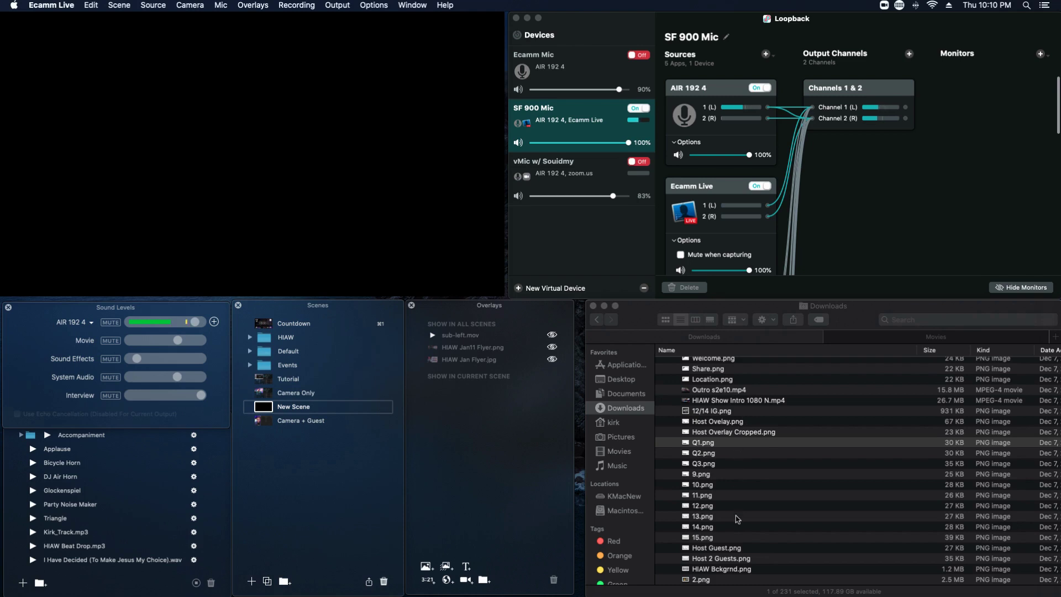
{"action": "scroll", "coordinate": [738, 522], "scroll_direction": "down", "scroll_amount": 1}
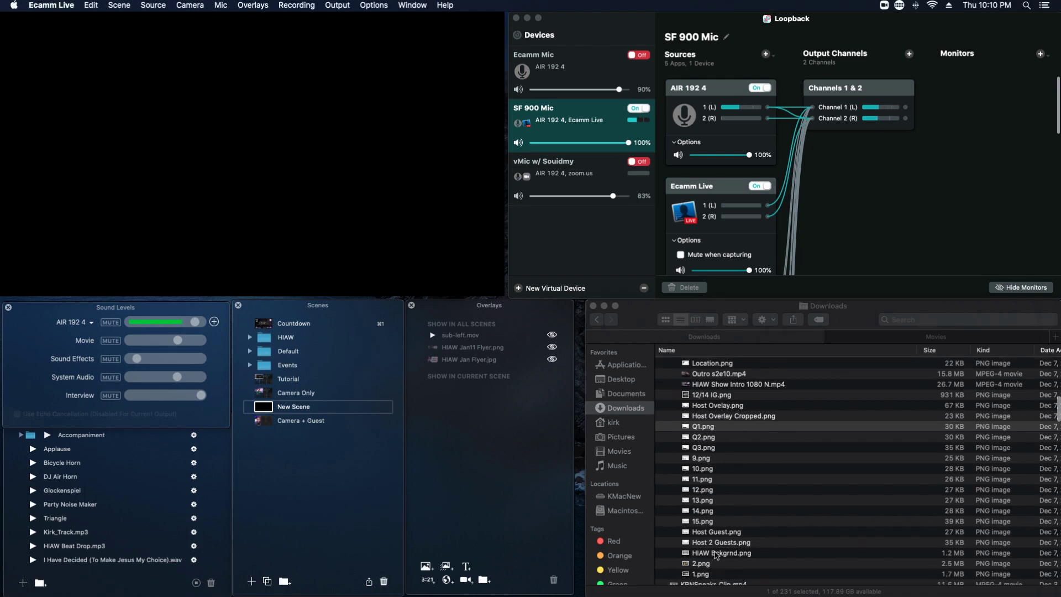
{"action": "key", "text": "super+Tab"}
{"action": "left_click_drag", "start_coordinate": [717, 557], "coordinate": [483, 427]}
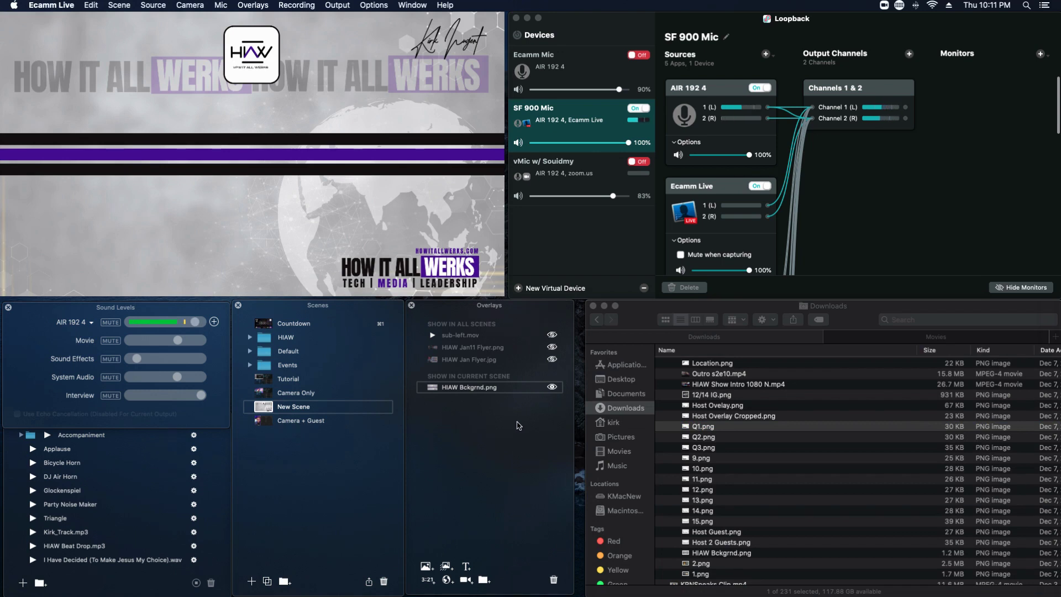
- Duplicate New Scene, keep the copy's default name, and run the original New Scene again
{"action": "left_click", "coordinate": [267, 582]}
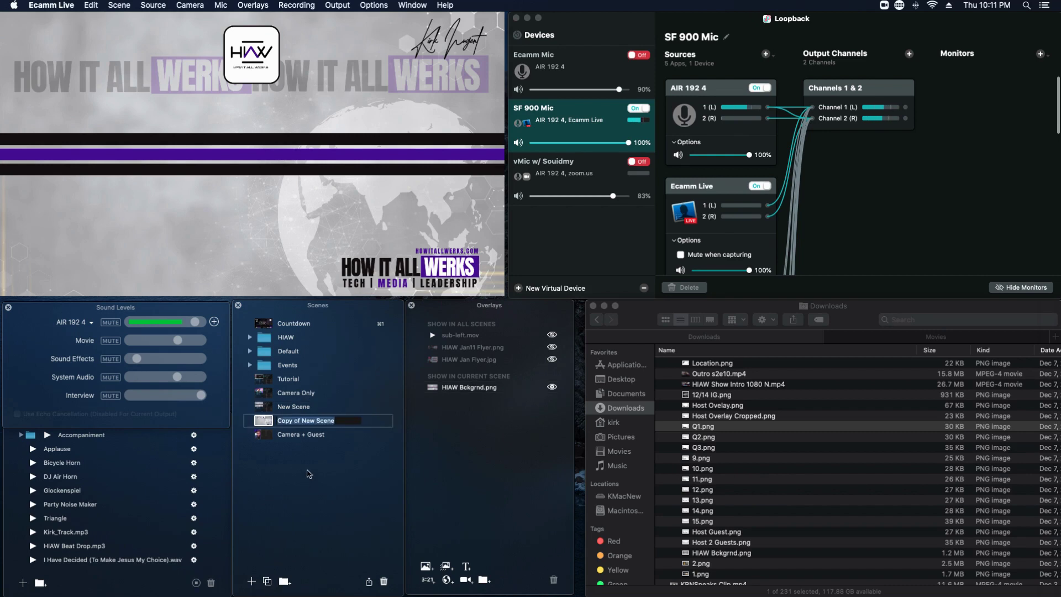
{"action": "left_click", "coordinate": [306, 420]}
{"action": "left_click", "coordinate": [264, 408]}
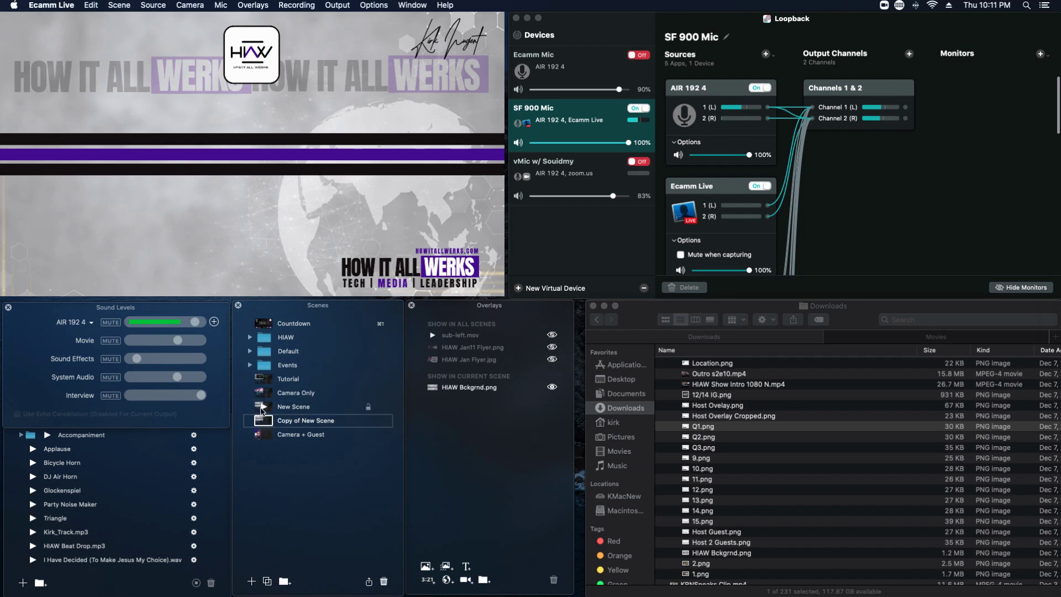
- Create another scene with USB Camera as its source and add Host Ovelay.png from Downloads as an overlay
{"action": "left_click", "coordinate": [253, 582]}
{"action": "mouse_move", "coordinate": [220, 23]}
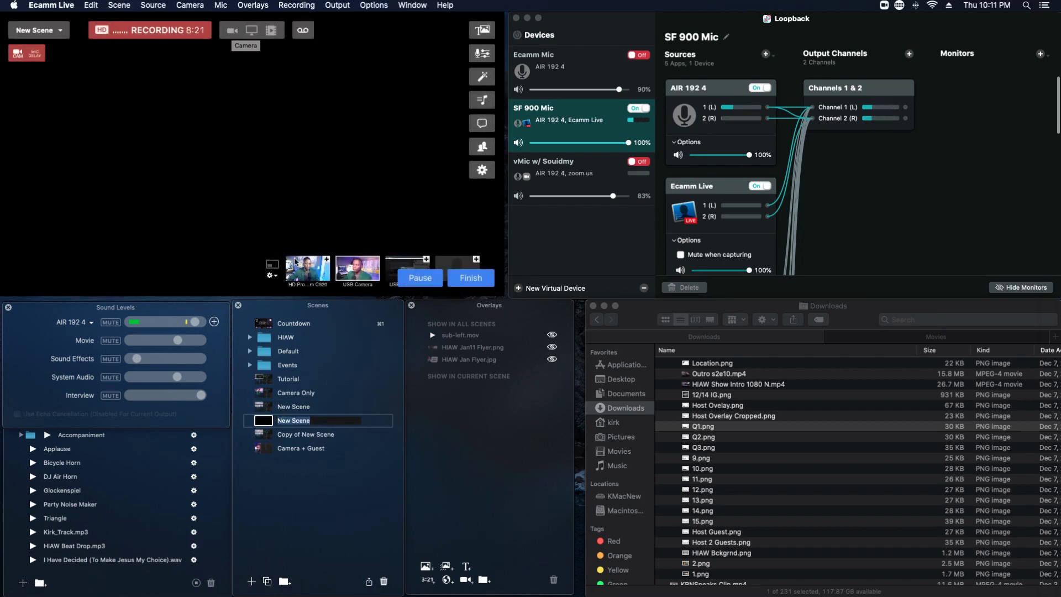
{"action": "left_click", "coordinate": [364, 270]}
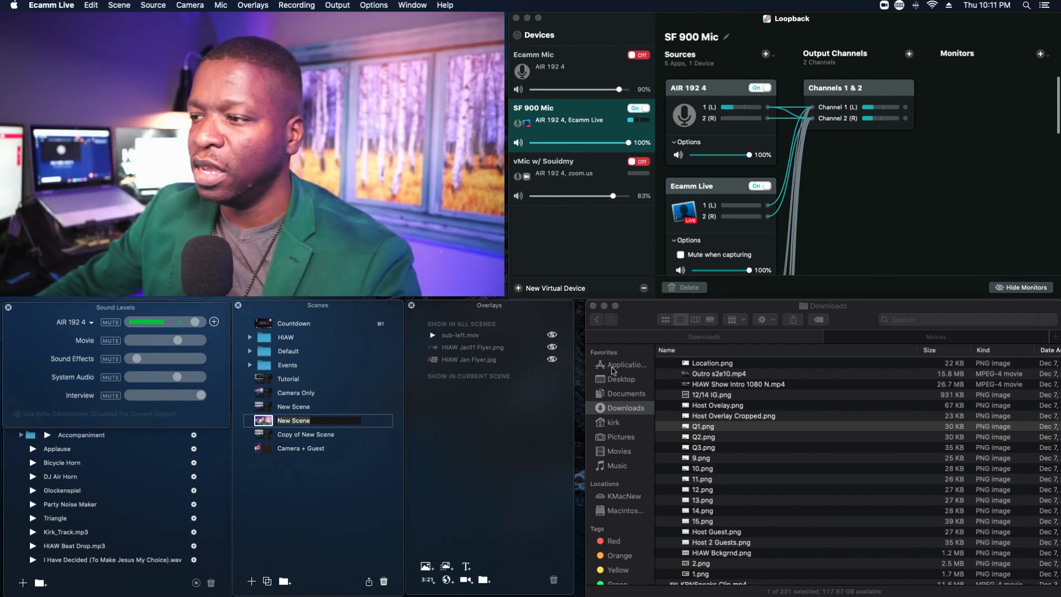
{"action": "left_click_drag", "start_coordinate": [725, 411], "coordinate": [489, 421]}
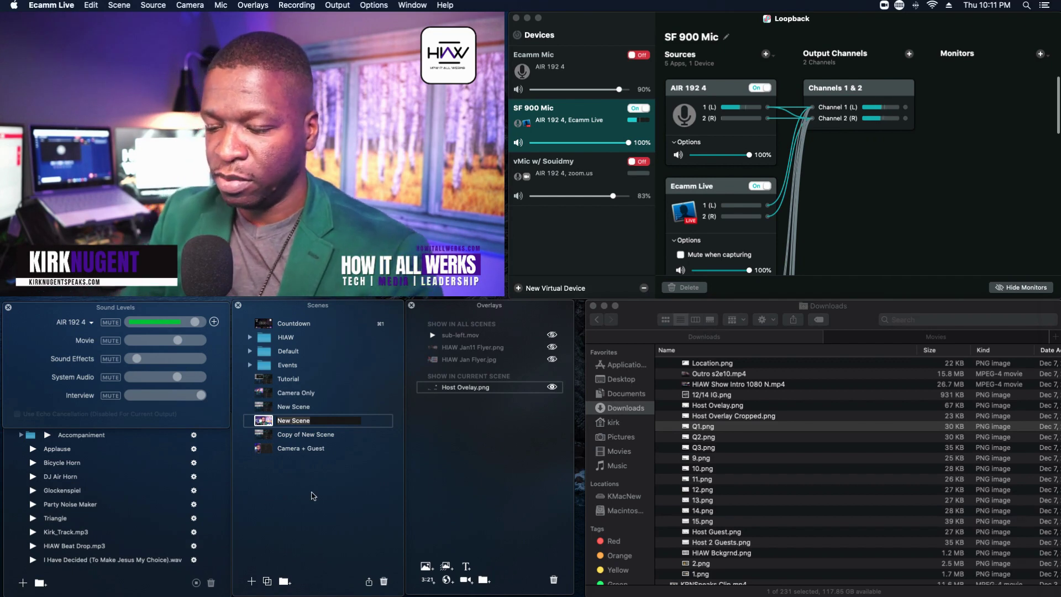
- Rename the new camera scene as Host and move it directly below Camera Only in the scene order
{"action": "double_click", "coordinate": [290, 420]}
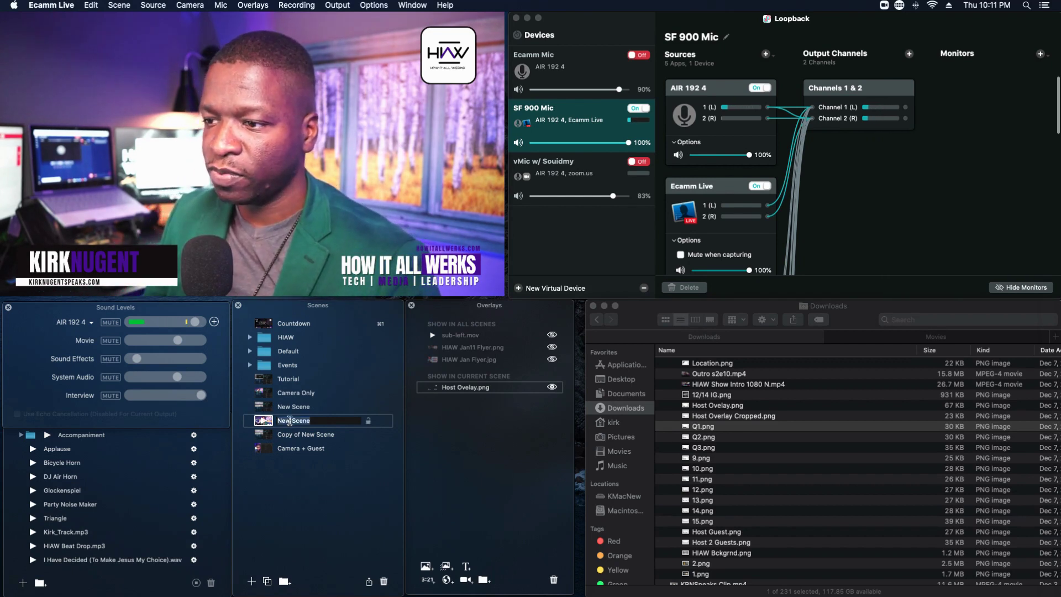
{"action": "type", "text": "Host"}
{"action": "key", "text": "Return"}
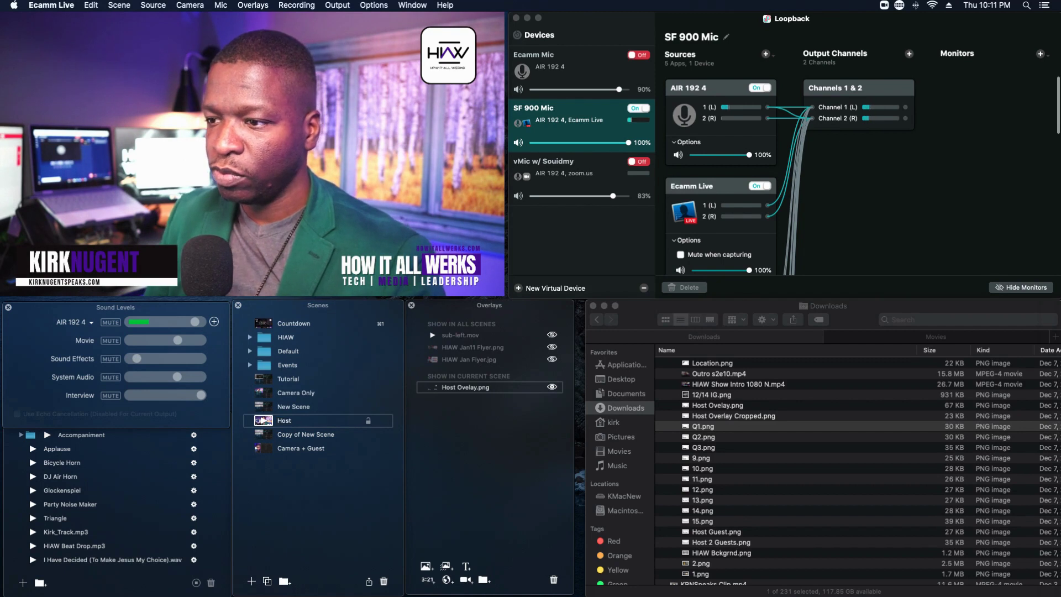
{"action": "left_click_drag", "start_coordinate": [284, 422], "coordinate": [285, 415]}
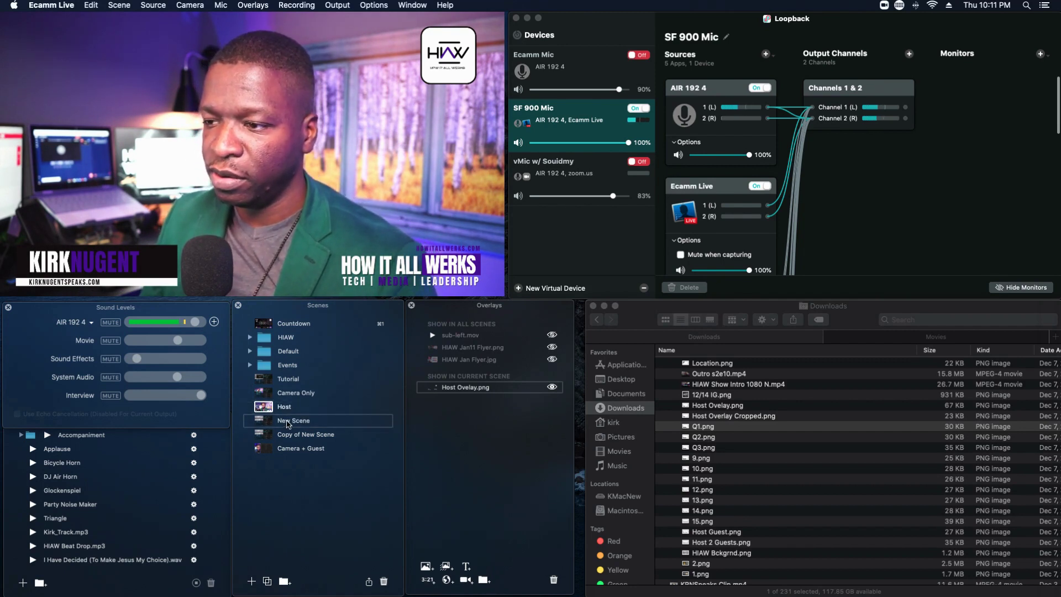
- Rename the HIAW background scene as Host + Flyer and add Host Overlay Cropped.png from Downloads to it
{"action": "left_click", "coordinate": [266, 421]}
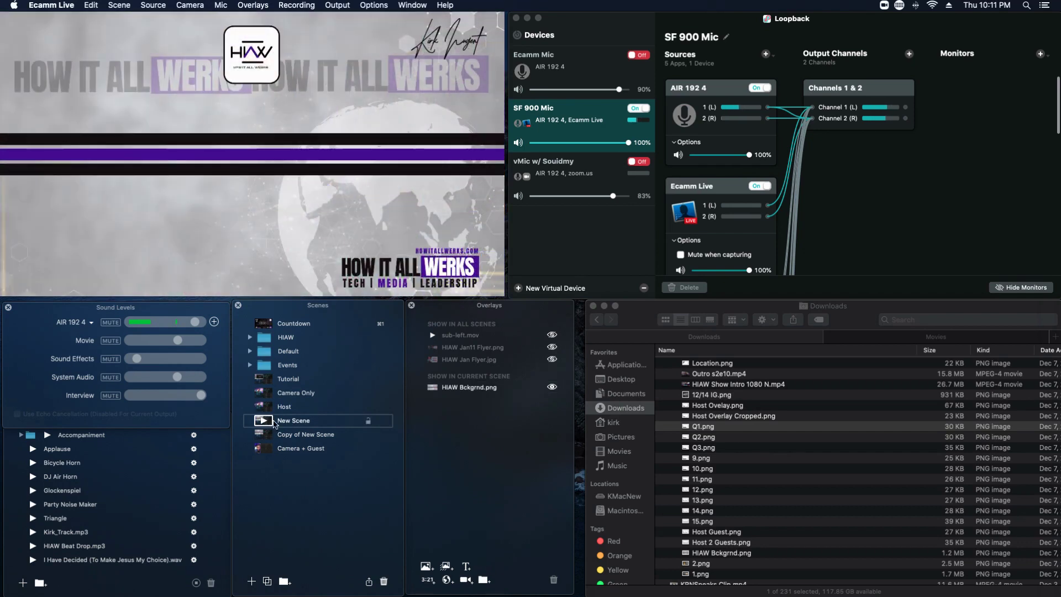
{"action": "left_click", "coordinate": [286, 422]}
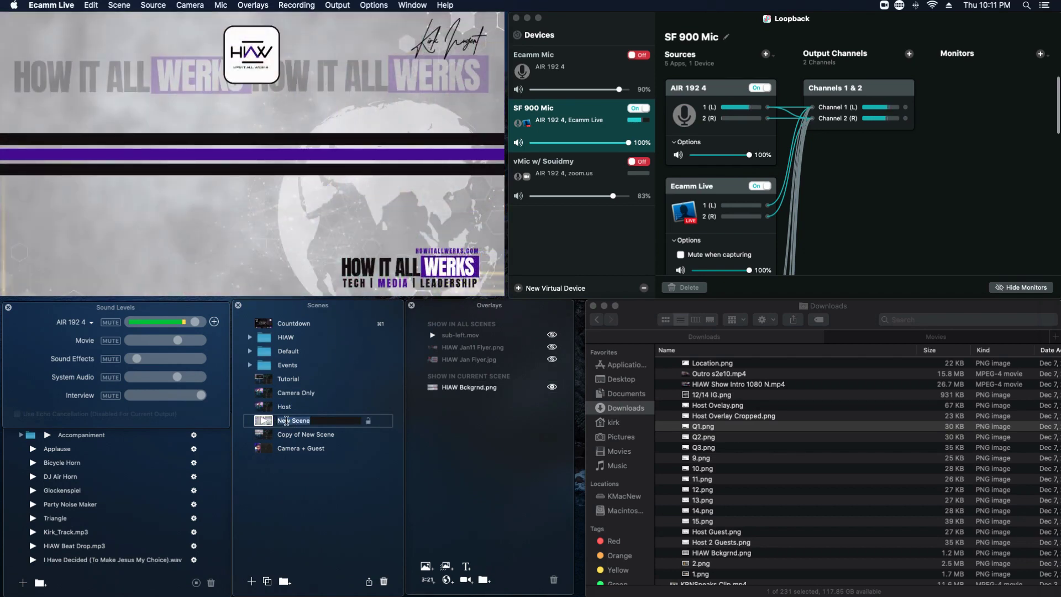
{"action": "type", "text": "Host + Flyer"}
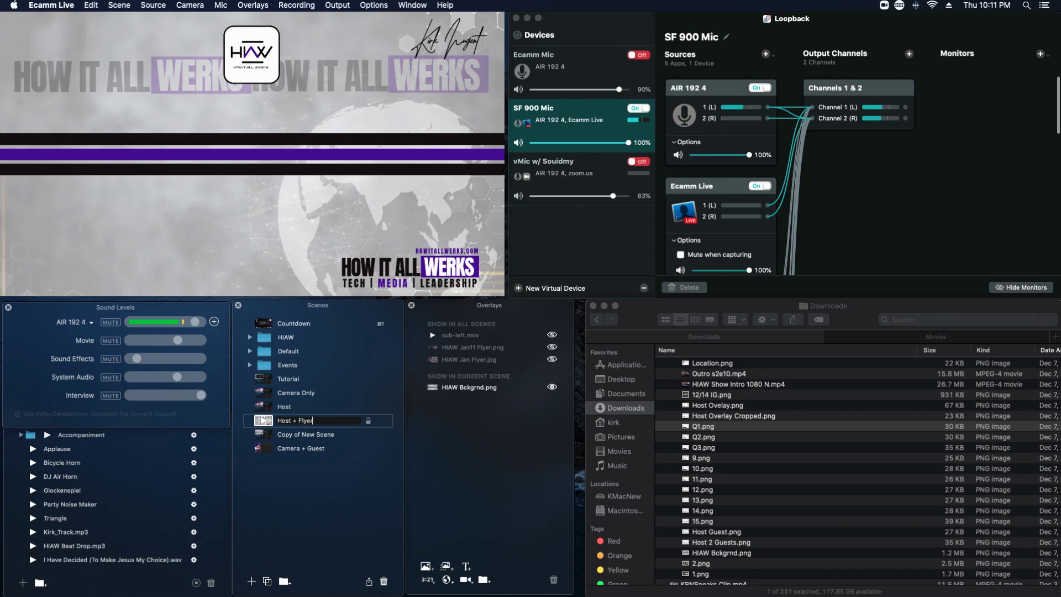
{"action": "key", "text": "Return"}
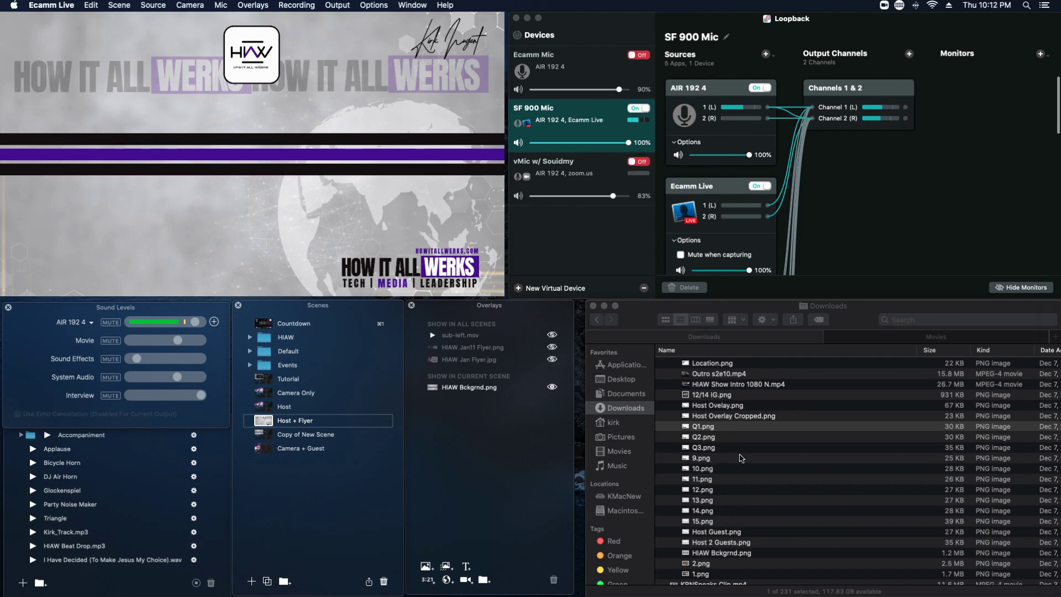
{"action": "left_click_drag", "start_coordinate": [728, 419], "coordinate": [482, 435]}
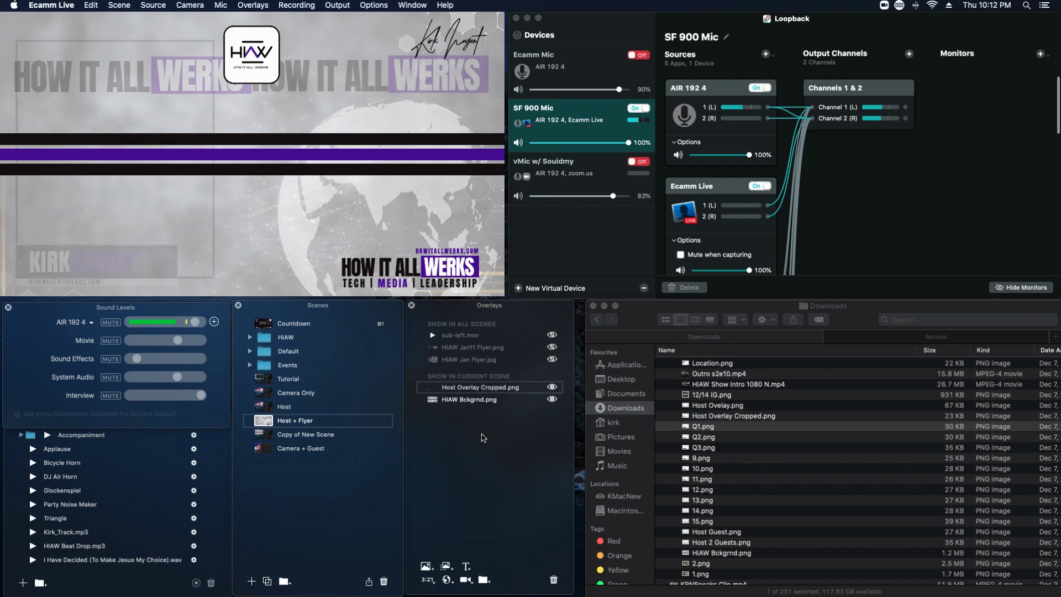
{"action": "mouse_move", "coordinate": [172, 135]}
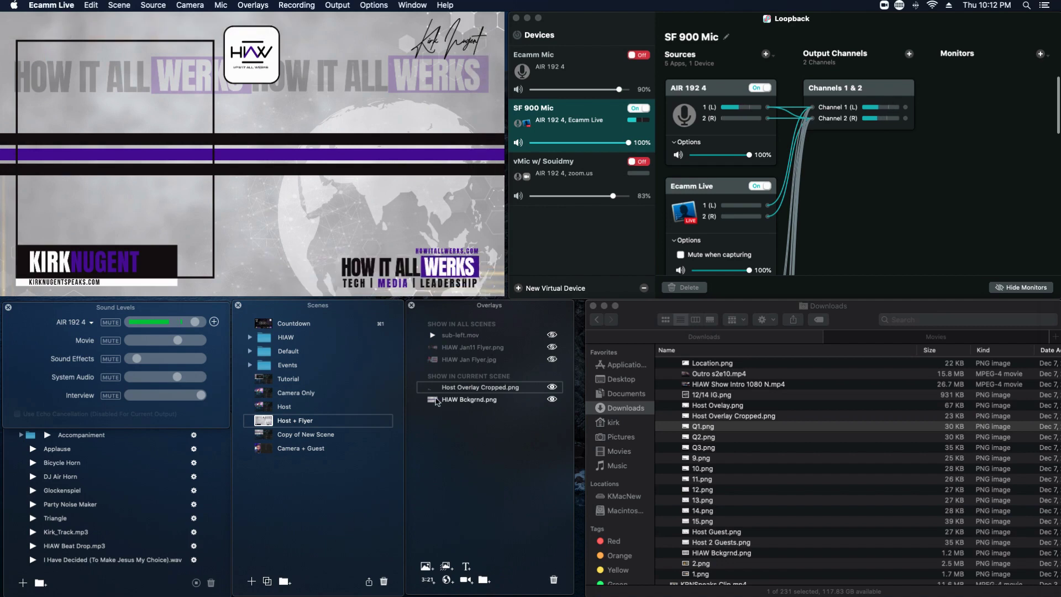
- Add a camera overlay to the Host + Flyer scene, set to USB Camera with a Custom aspect
{"action": "left_click", "coordinate": [466, 580]}
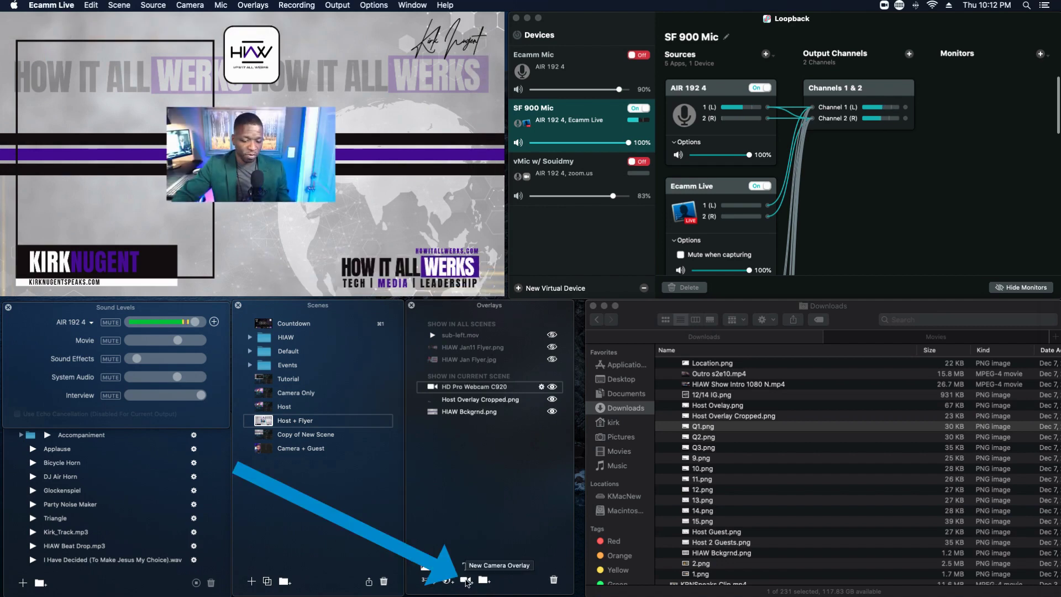
{"action": "left_click", "coordinate": [541, 388]}
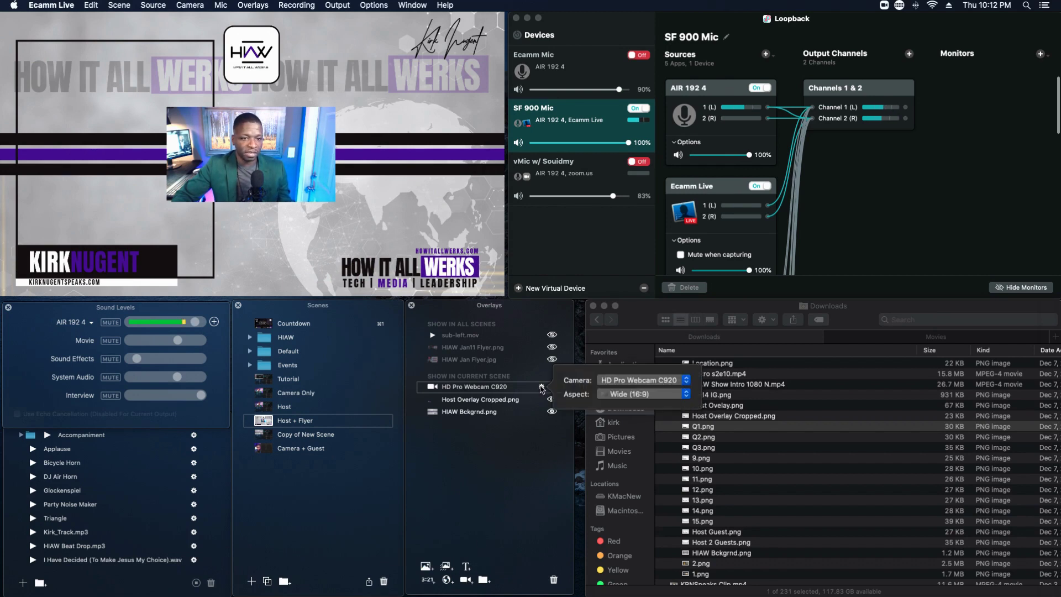
{"action": "left_click", "coordinate": [636, 382]}
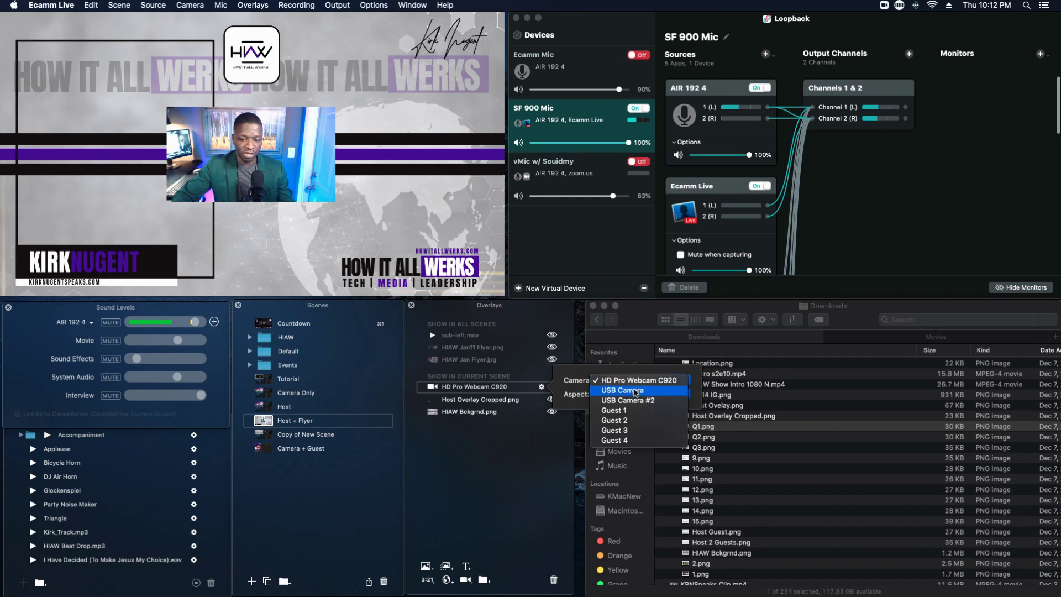
{"action": "left_click", "coordinate": [623, 390]}
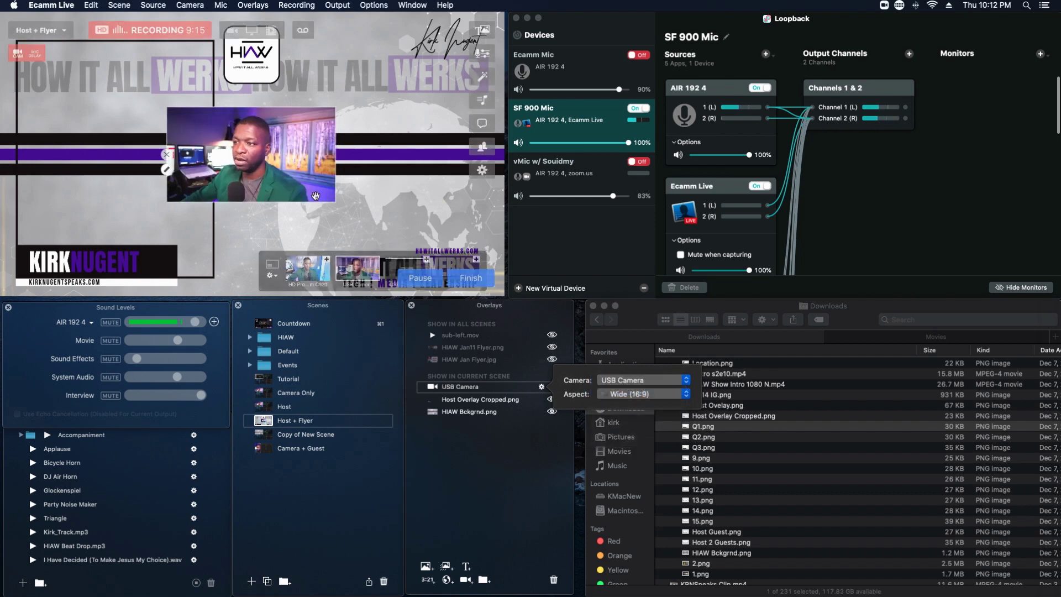
{"action": "left_click", "coordinate": [681, 395]}
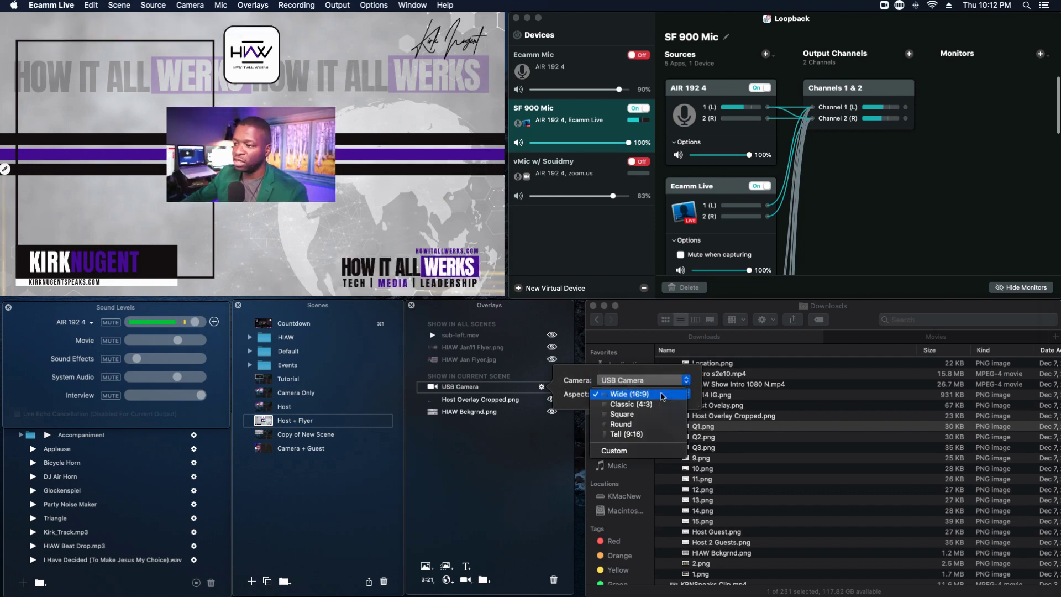
{"action": "left_click", "coordinate": [641, 450]}
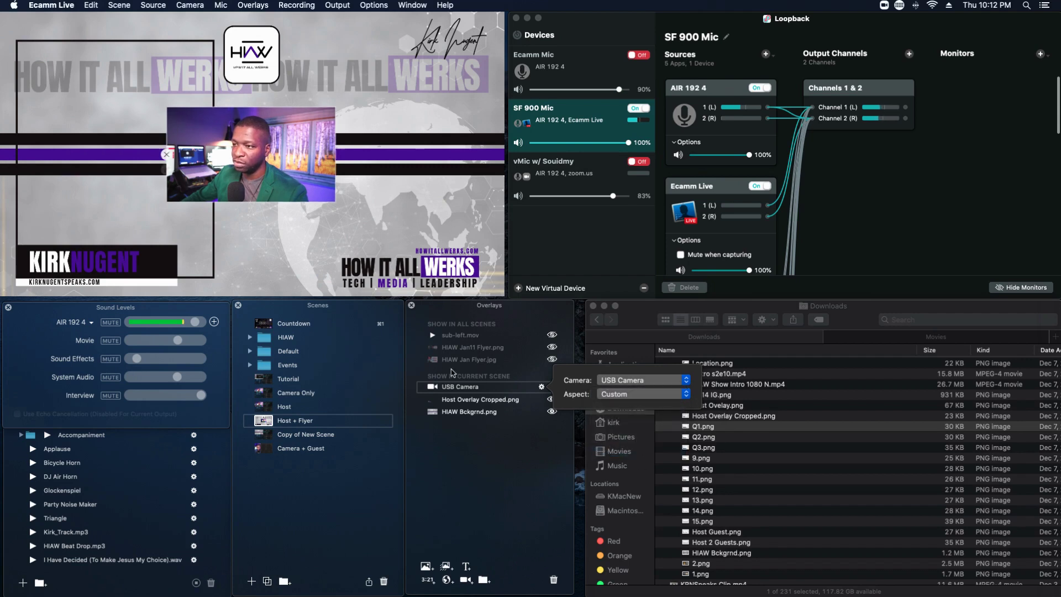
- Fit the USB Camera overlay to the black host frame and order it beneath Host Overlay Cropped.png
{"action": "left_click_drag", "start_coordinate": [274, 161], "coordinate": [124, 95]}
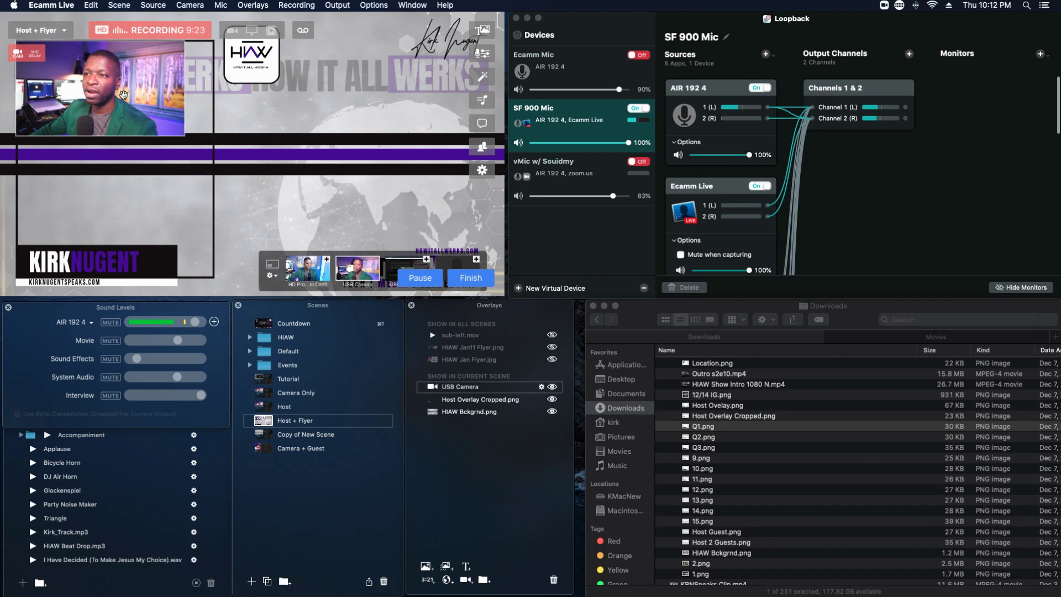
{"action": "left_click_drag", "start_coordinate": [124, 95], "coordinate": [119, 92]}
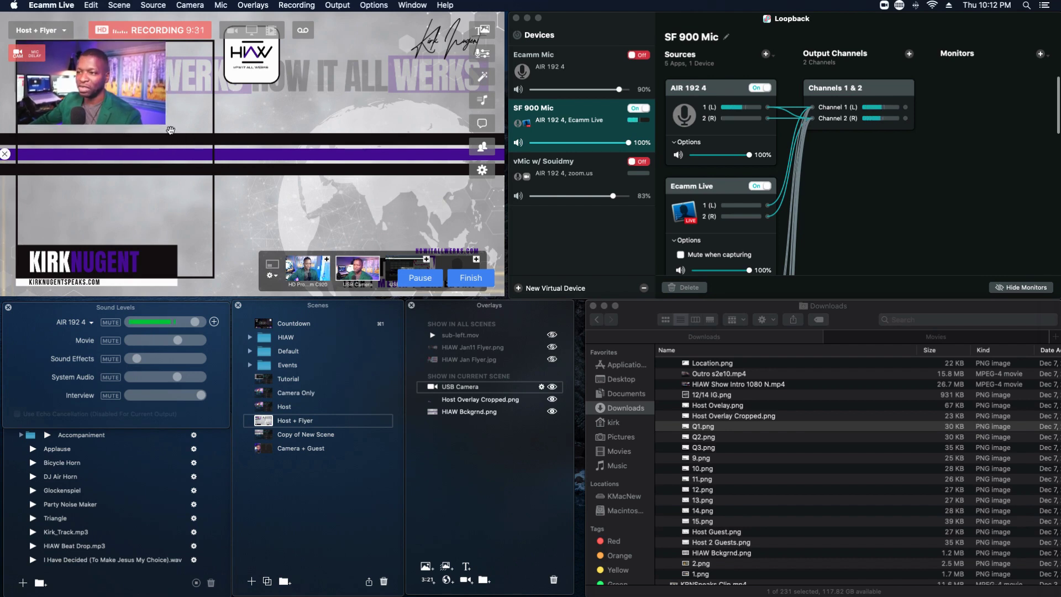
{"action": "left_click_drag", "start_coordinate": [165, 125], "coordinate": [210, 275]}
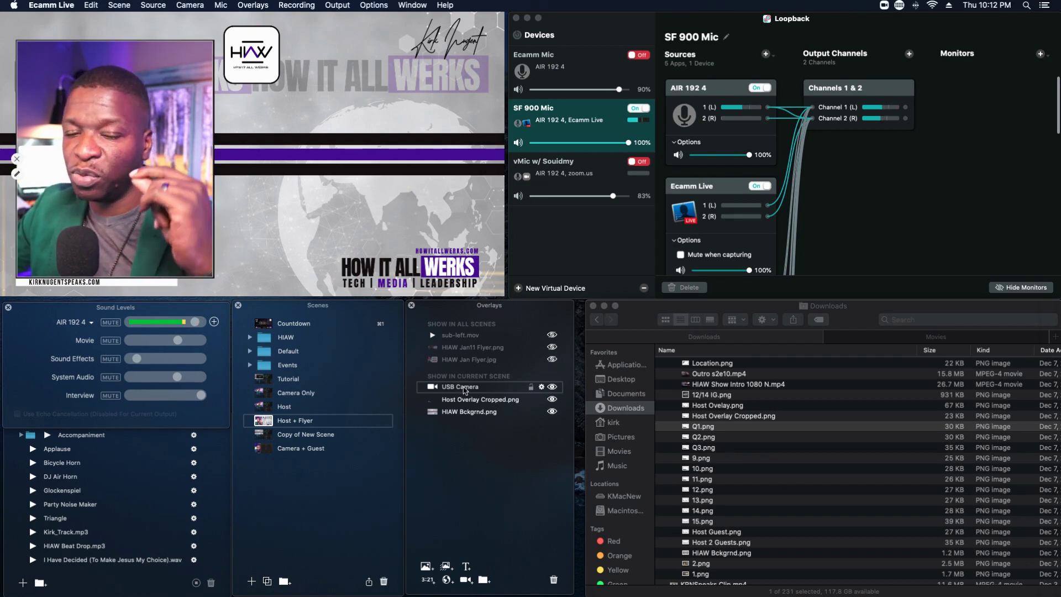
{"action": "left_click_drag", "start_coordinate": [464, 390], "coordinate": [462, 409]}
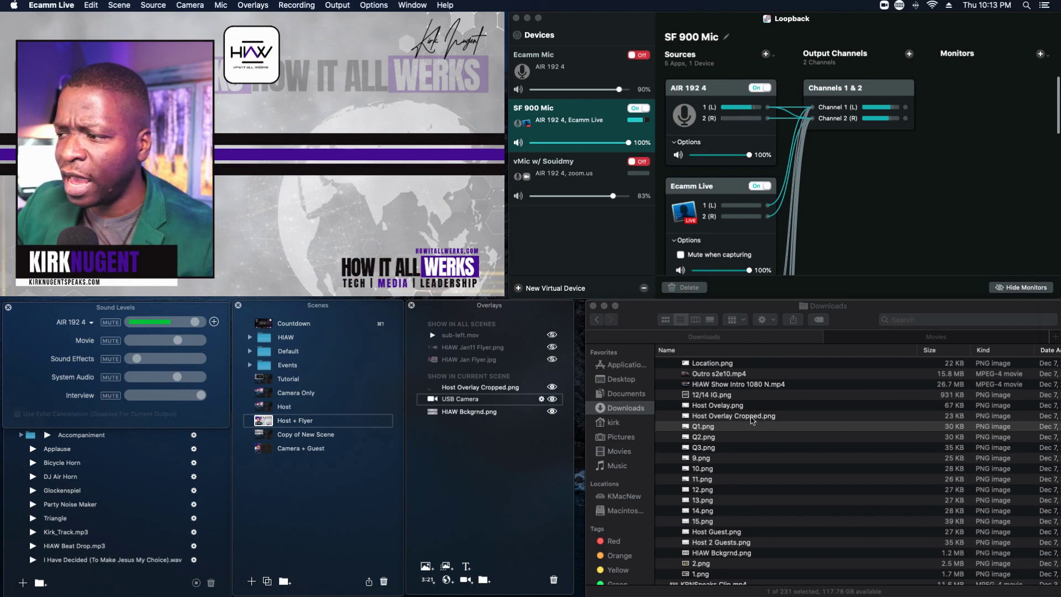
- Add the 12/14 IG.png flyer to the Host + Flyer scene and scale it to fit above the show logo, beside the host frame
{"action": "left_click_drag", "start_coordinate": [713, 397], "coordinate": [475, 439]}
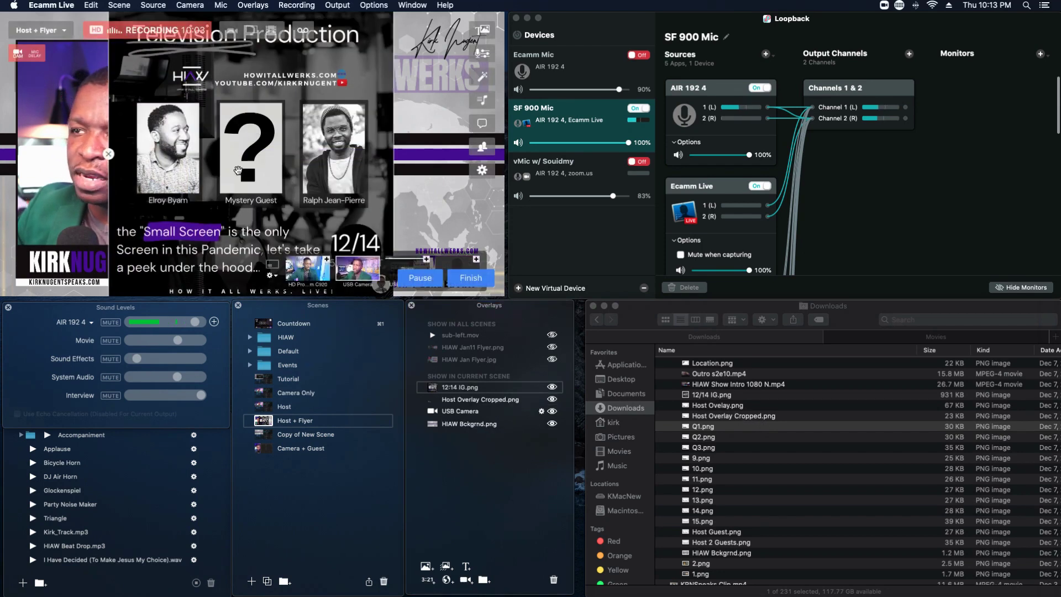
{"action": "scroll", "coordinate": [233, 167], "scroll_direction": "down", "scroll_amount": 5}
{"action": "left_click_drag", "start_coordinate": [243, 171], "coordinate": [379, 153]}
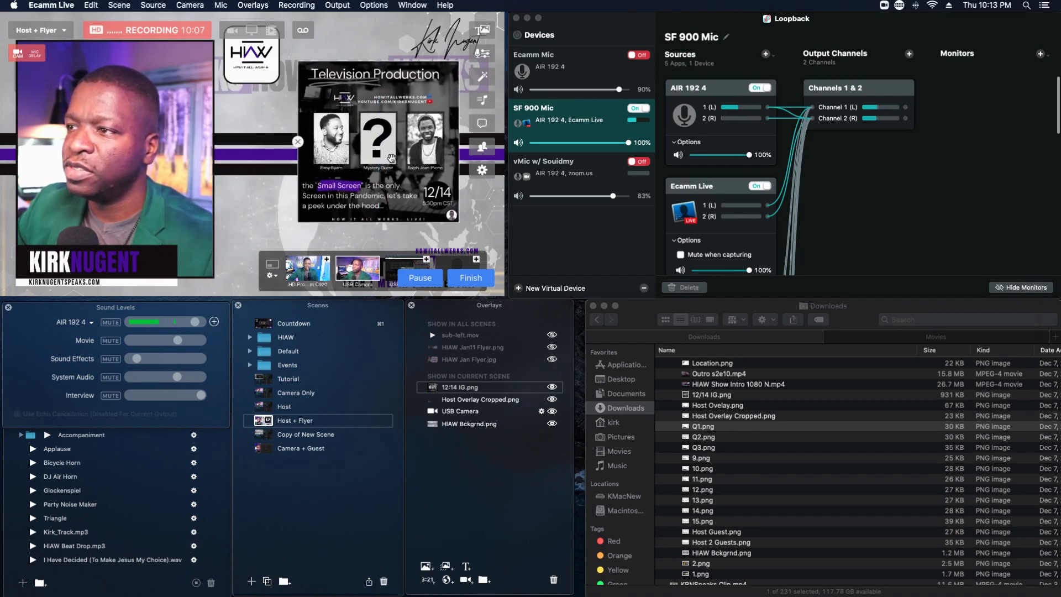
{"action": "left_click_drag", "start_coordinate": [455, 219], "coordinate": [473, 234]}
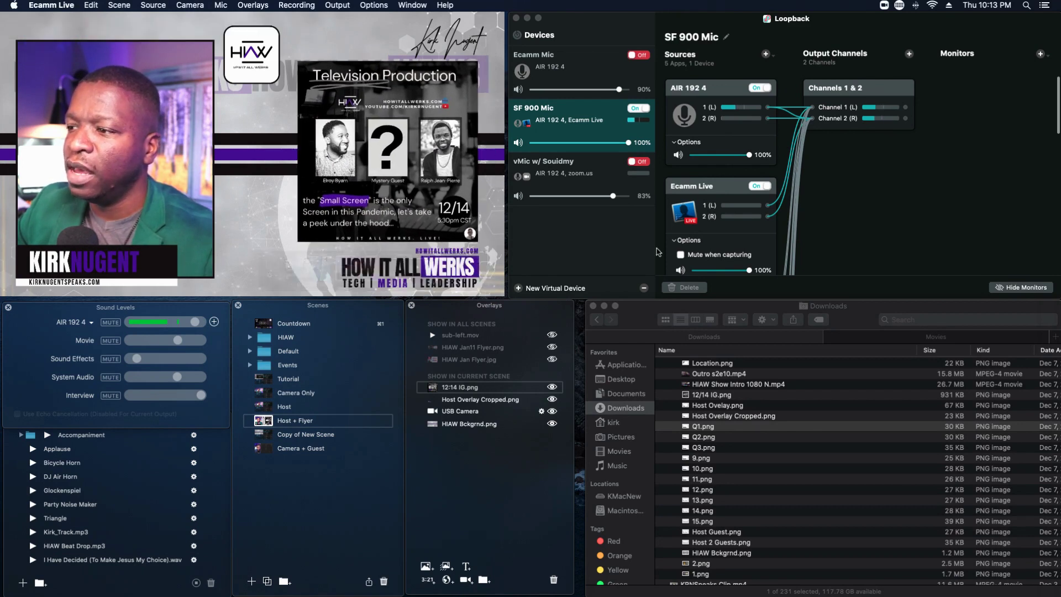
- Lock all four overlays in the Host + Flyer scene and switch to the Host scene
{"action": "left_click", "coordinate": [541, 387]}
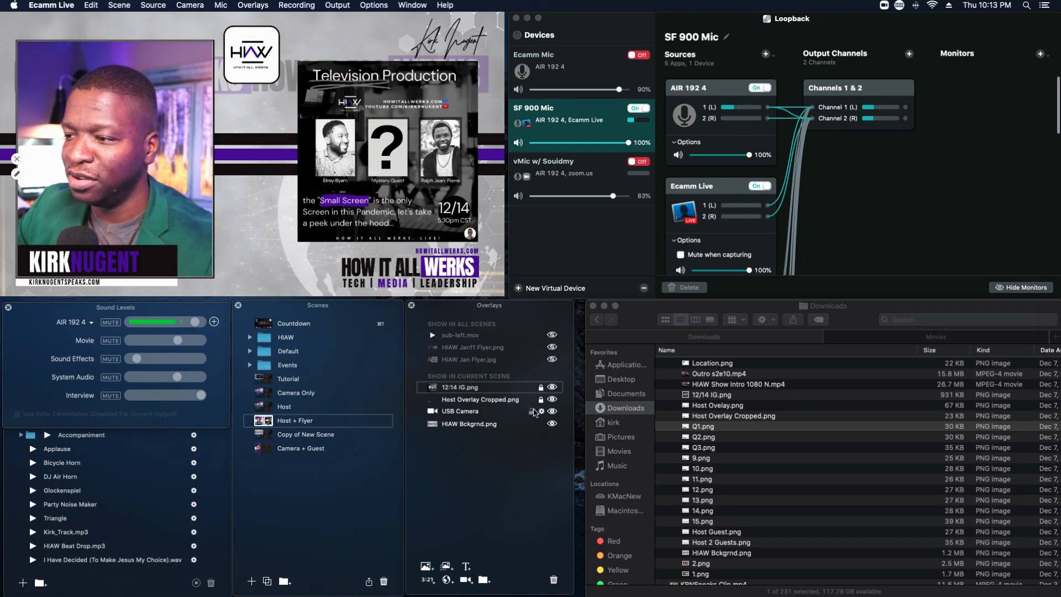
{"action": "left_click", "coordinate": [531, 412]}
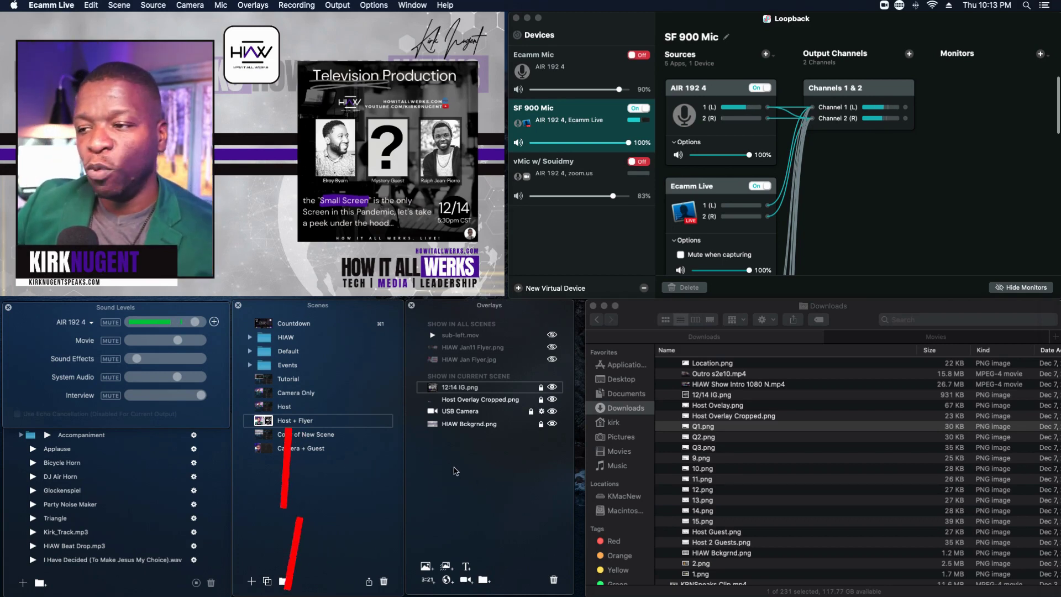
{"action": "left_click", "coordinate": [263, 407]}
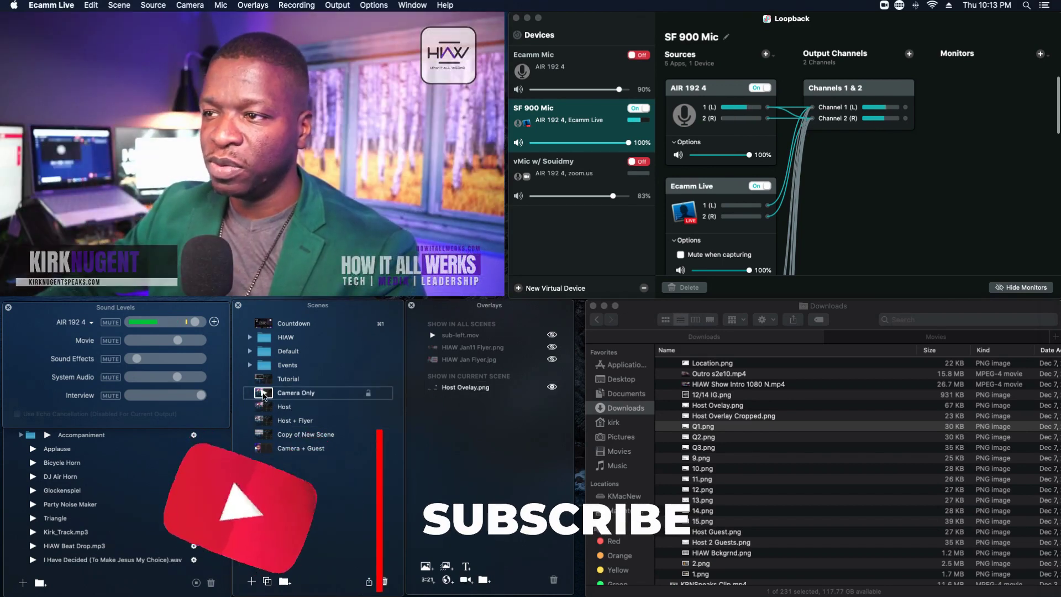
{"action": "left_click", "coordinate": [262, 409]}
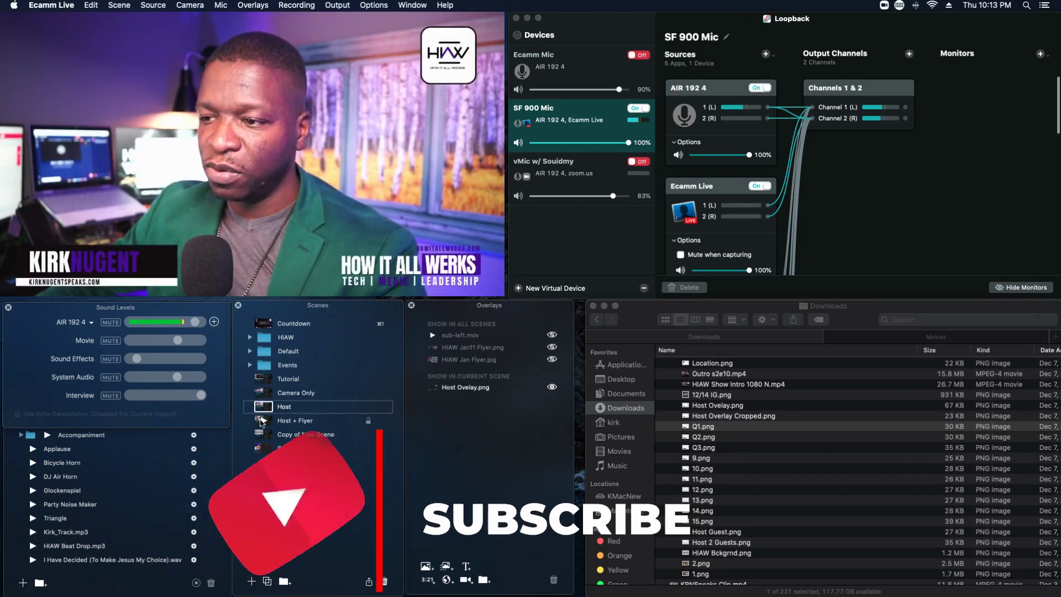
- Duplicate the background scene Copy of New Scene and rename the original as Host + Guest
{"action": "left_click", "coordinate": [262, 434]}
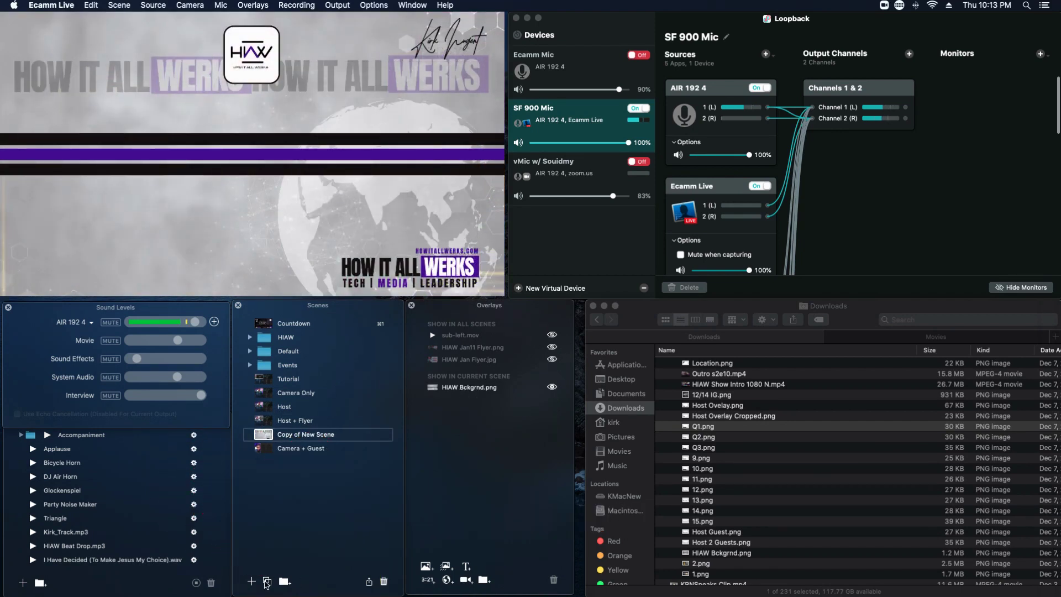
{"action": "left_click", "coordinate": [267, 582]}
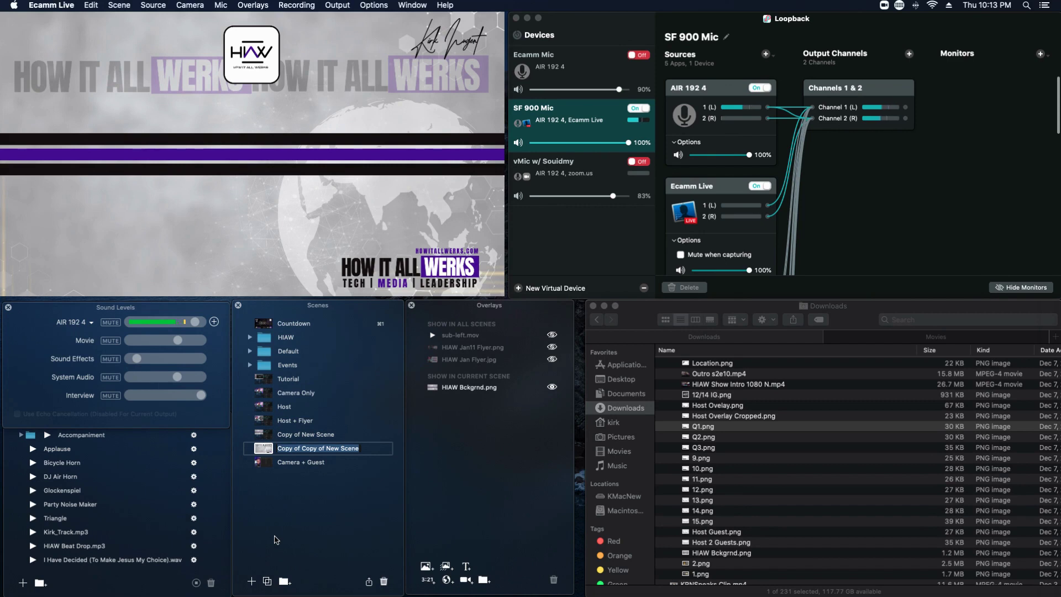
{"action": "left_click", "coordinate": [308, 437]}
{"action": "left_click", "coordinate": [301, 436]}
{"action": "type", "text": "Host + Guest"}
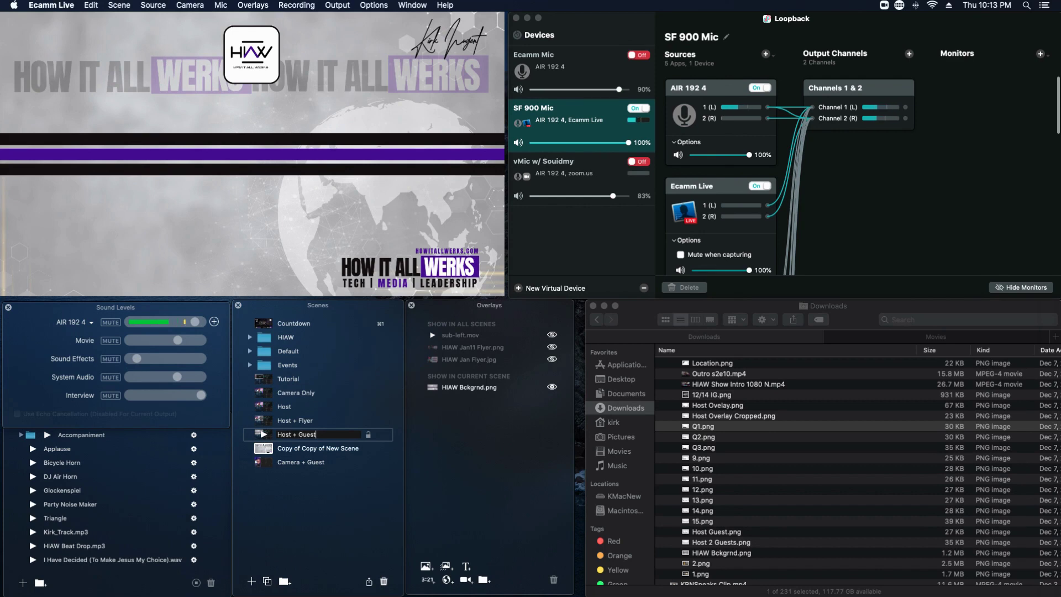
{"action": "key", "text": "Return"}
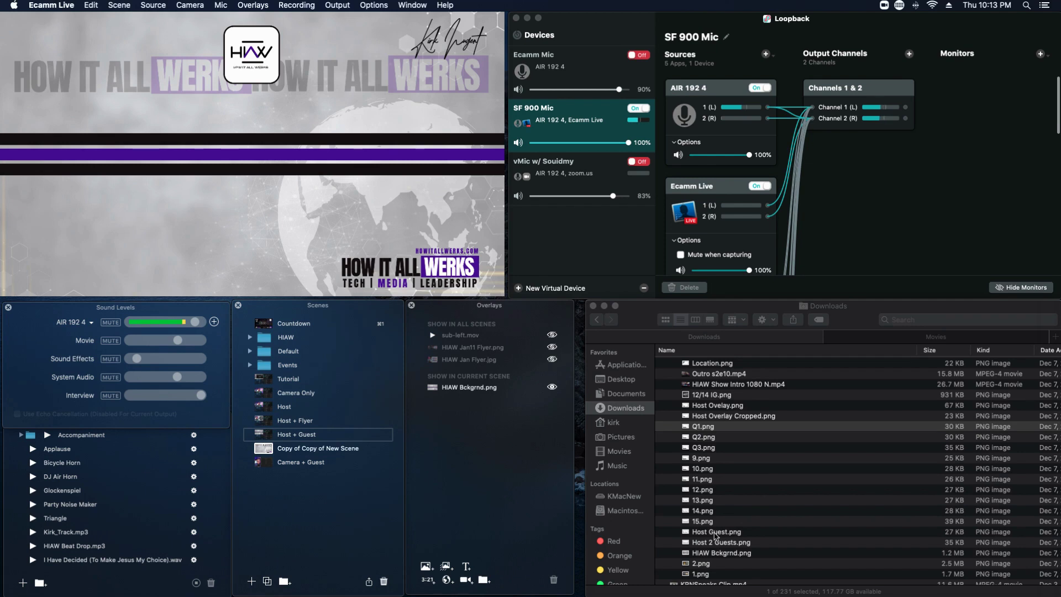
- Add Host Guest.png from Downloads and two camera overlays to the Host + Guest scene
{"action": "left_click_drag", "start_coordinate": [714, 535], "coordinate": [457, 434]}
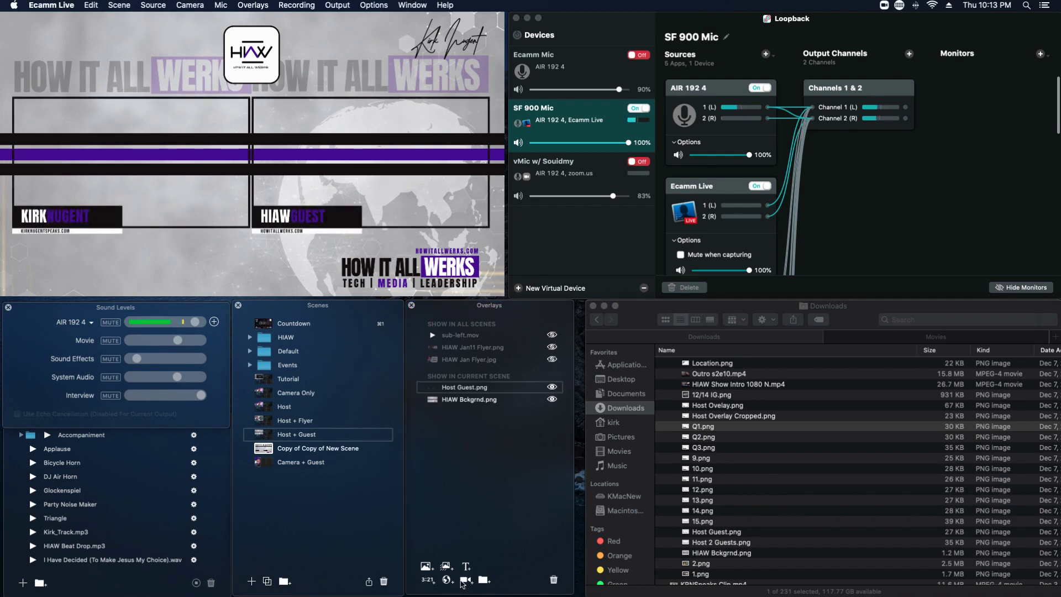
{"action": "left_click", "coordinate": [463, 579]}
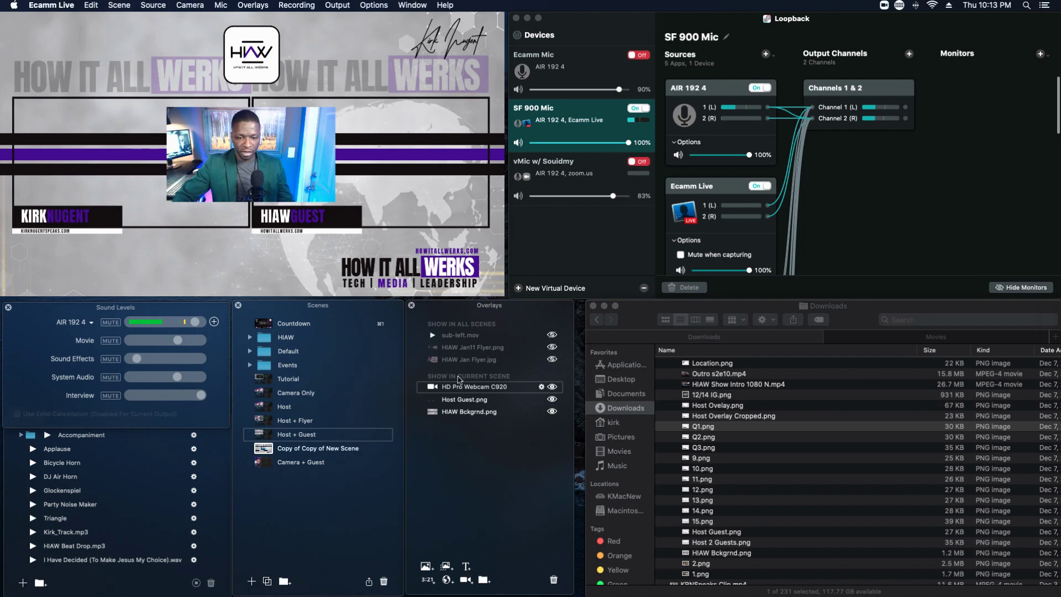
{"action": "left_click", "coordinate": [464, 581]}
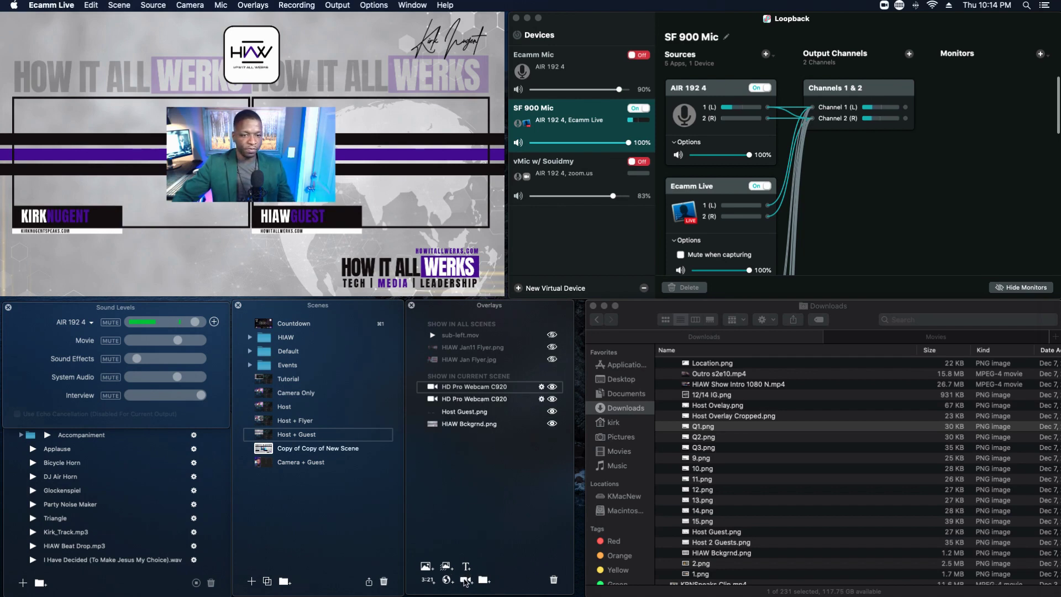
- Set the lower of the two camera overlays to USB Camera with a Custom aspect
{"action": "left_click", "coordinate": [541, 399]}
{"action": "left_click", "coordinate": [612, 408]}
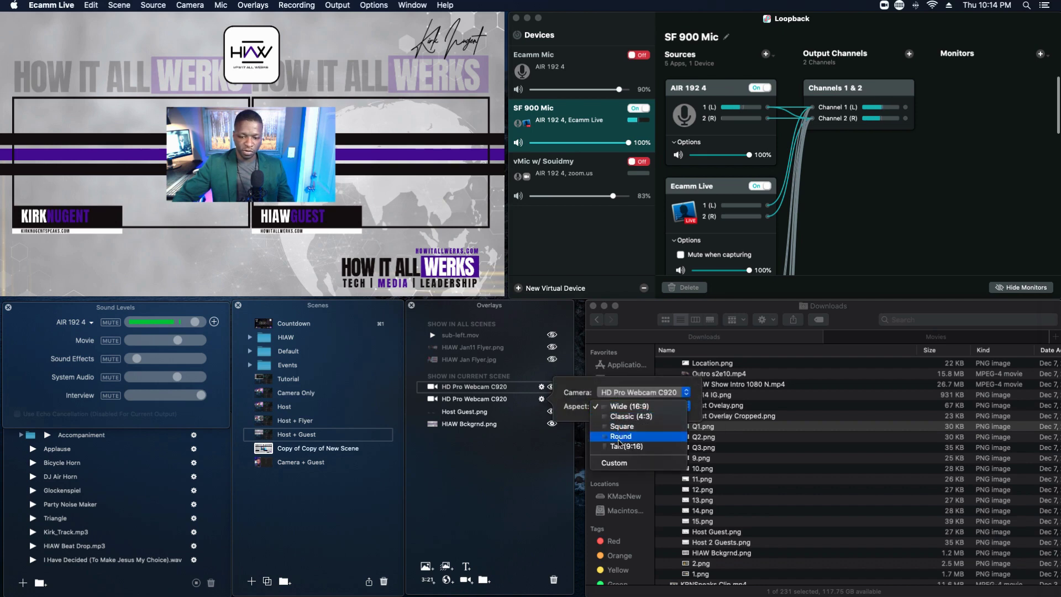
{"action": "left_click", "coordinate": [615, 463]}
{"action": "left_click", "coordinate": [612, 393]}
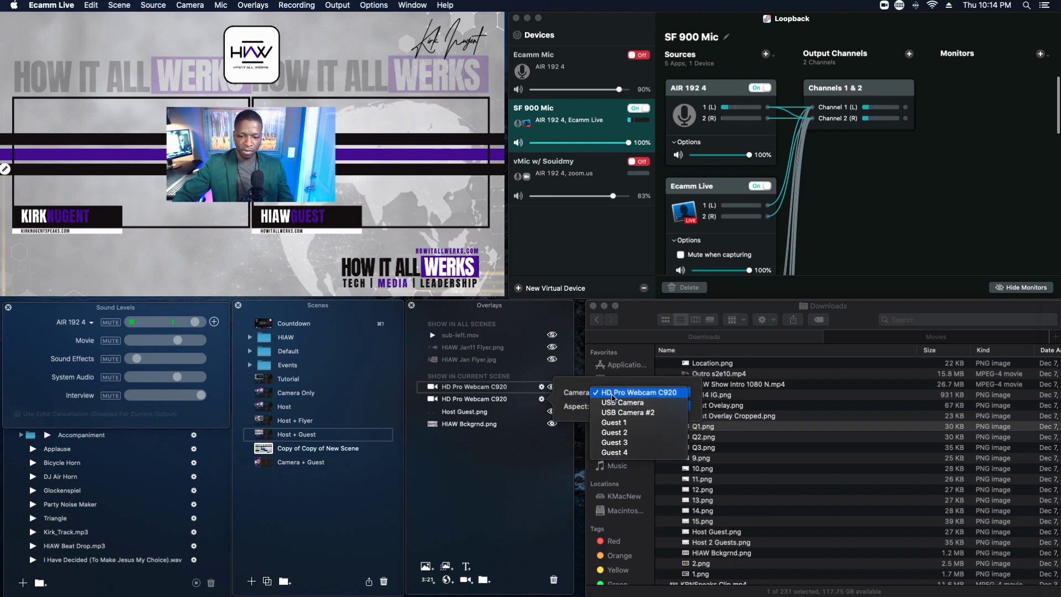
{"action": "left_click", "coordinate": [615, 404]}
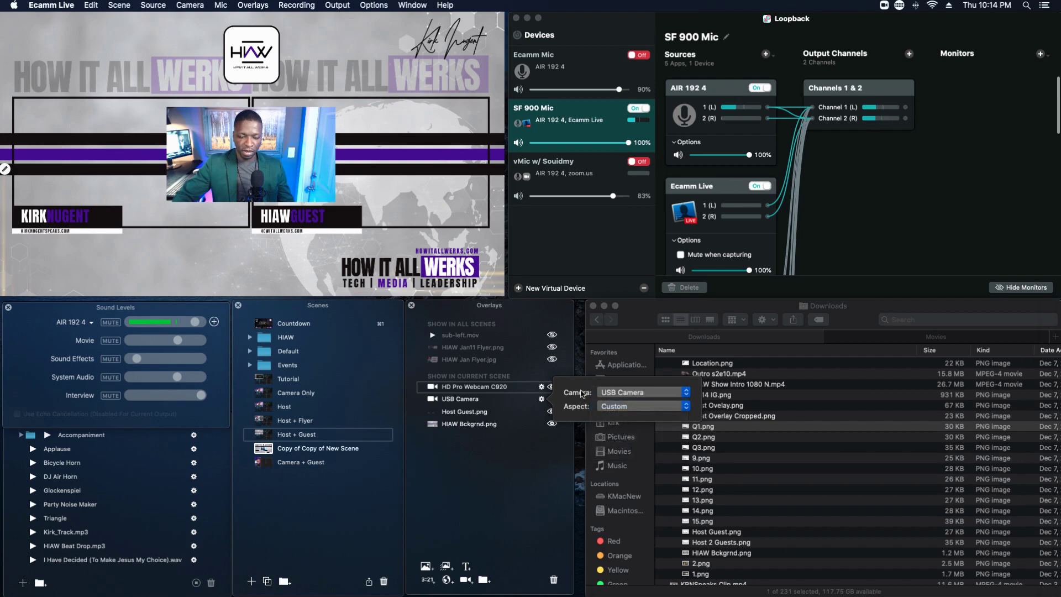
- Set the remaining HD Pro Webcam C920 overlay's camera to Guest 1
{"action": "left_click", "coordinate": [542, 386]}
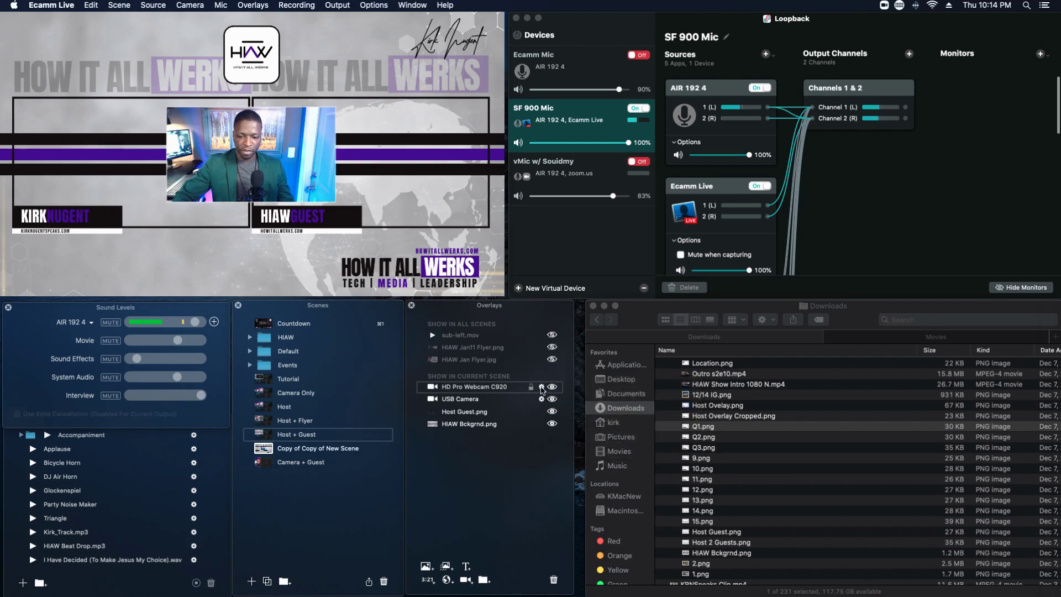
{"action": "left_click", "coordinate": [617, 394]}
{"action": "left_click", "coordinate": [619, 396]}
{"action": "left_click", "coordinate": [619, 396]}
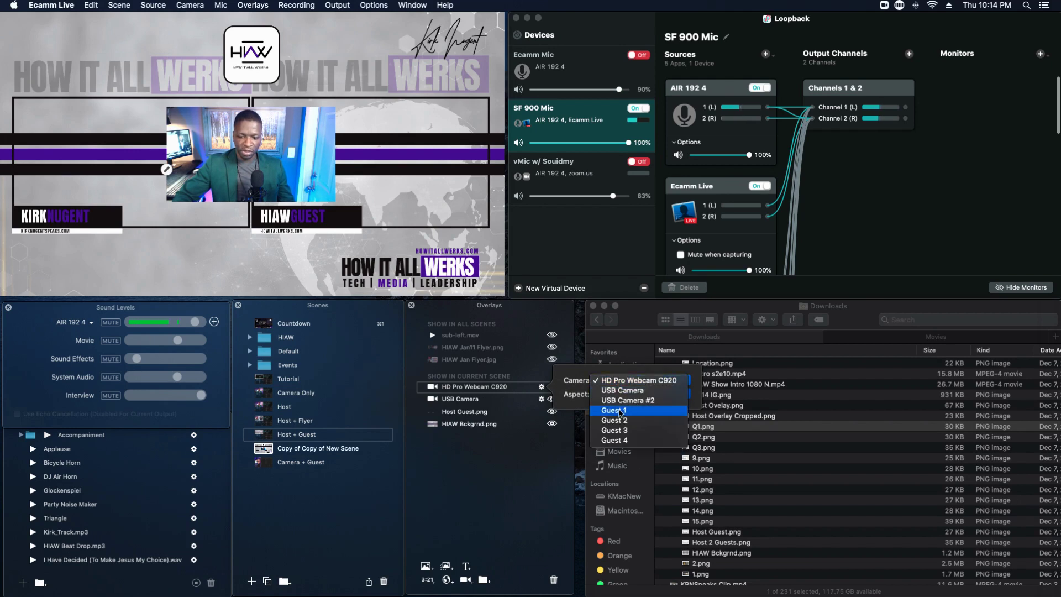
{"action": "left_click", "coordinate": [620, 412]}
- Move and scale the USB Camera overlay to fill the host frame and the Guest 1 overlay to fill the guest frame
{"action": "left_click", "coordinate": [354, 136]}
{"action": "left_click_drag", "start_coordinate": [197, 149], "coordinate": [44, 138]}
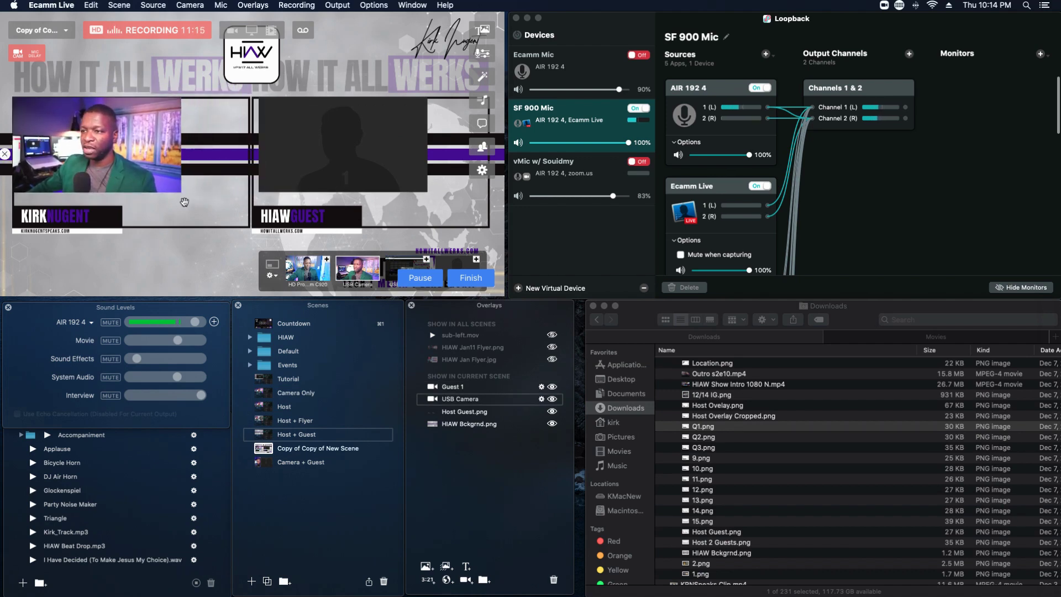
{"action": "left_click_drag", "start_coordinate": [180, 191], "coordinate": [244, 225]}
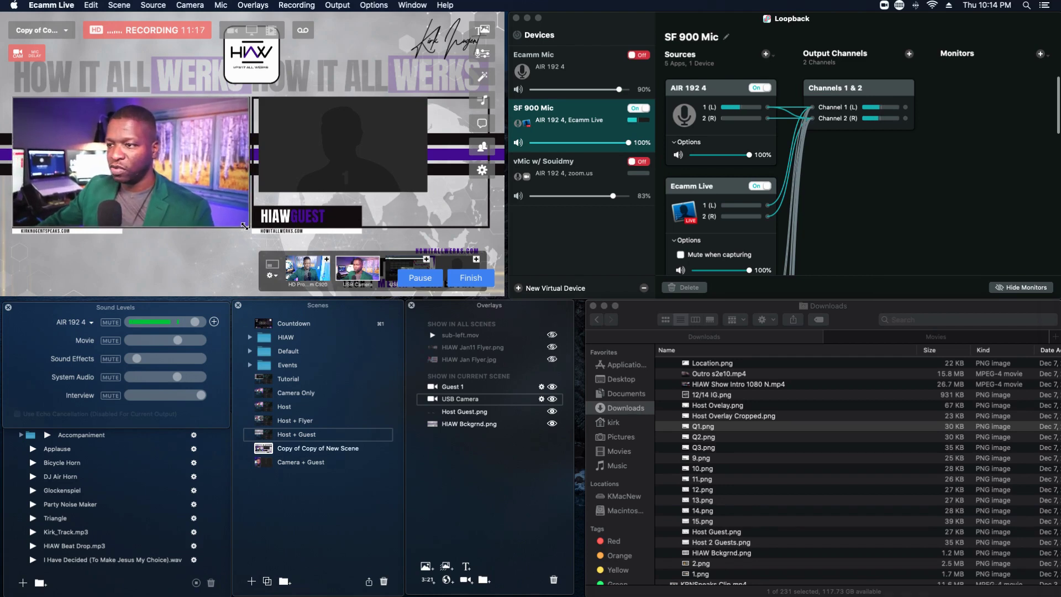
{"action": "left_click_drag", "start_coordinate": [381, 143], "coordinate": [374, 142]}
{"action": "left_click_drag", "start_coordinate": [421, 193], "coordinate": [483, 226]}
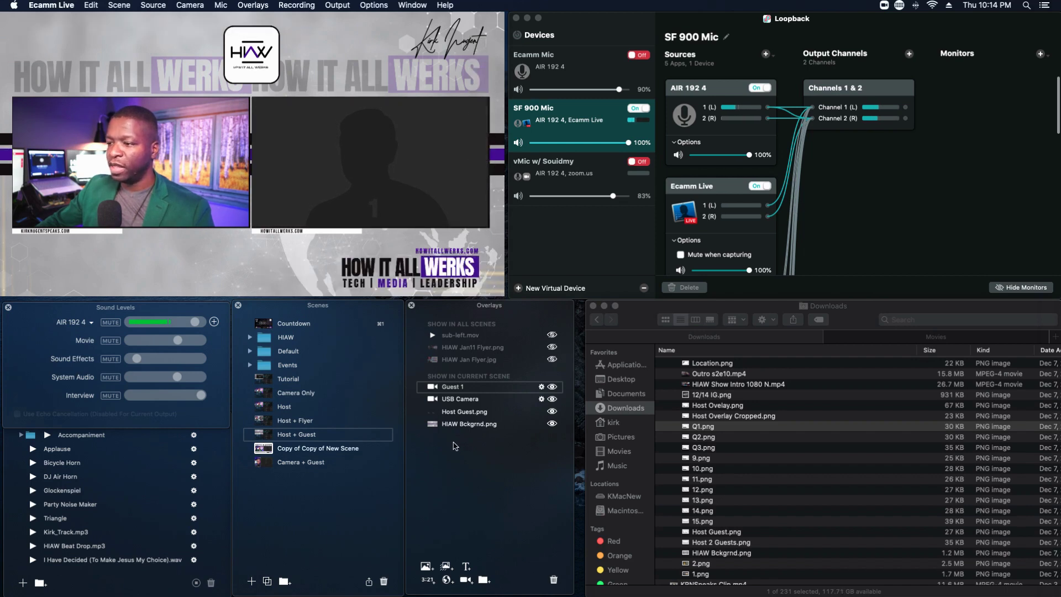
- Order Host Guest.png above both camera overlays and lock all four overlays in the Host + Guest scene
{"action": "left_click_drag", "start_coordinate": [464, 411], "coordinate": [464, 386]}
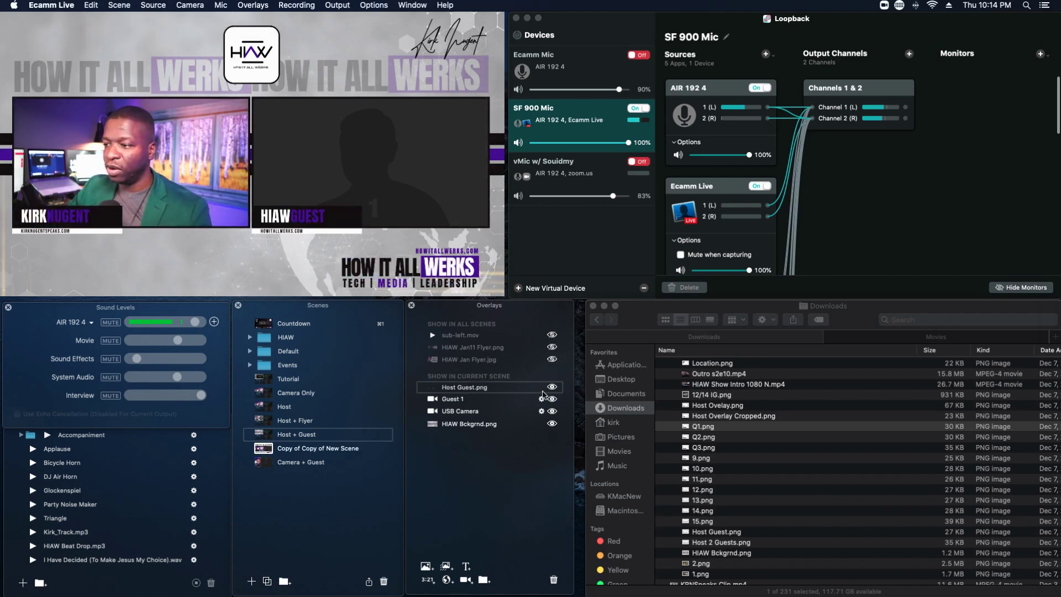
{"action": "left_click", "coordinate": [541, 388]}
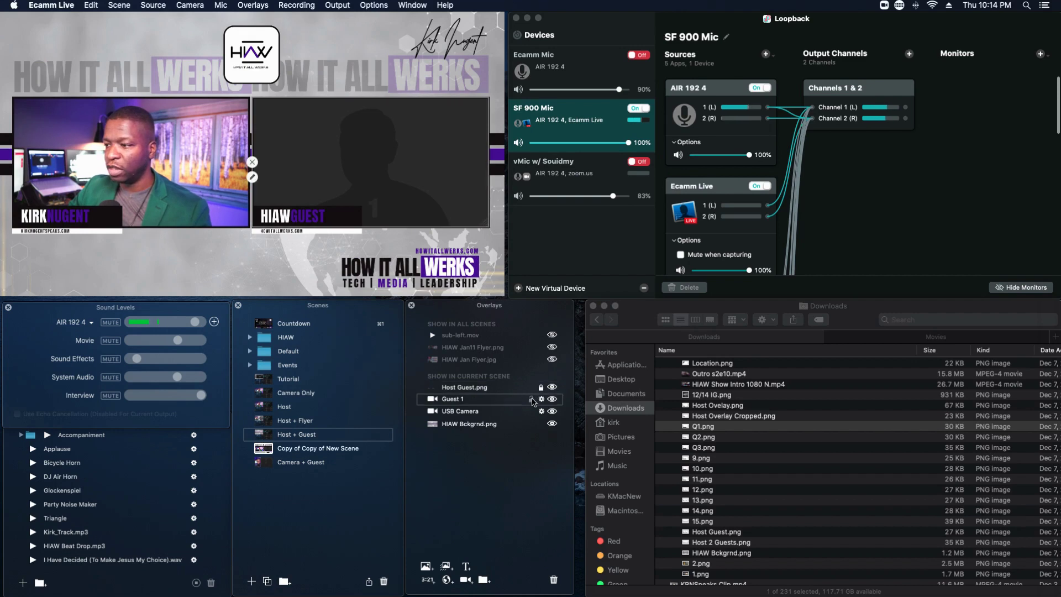
{"action": "left_click", "coordinate": [532, 411]}
{"action": "left_click", "coordinate": [541, 423]}
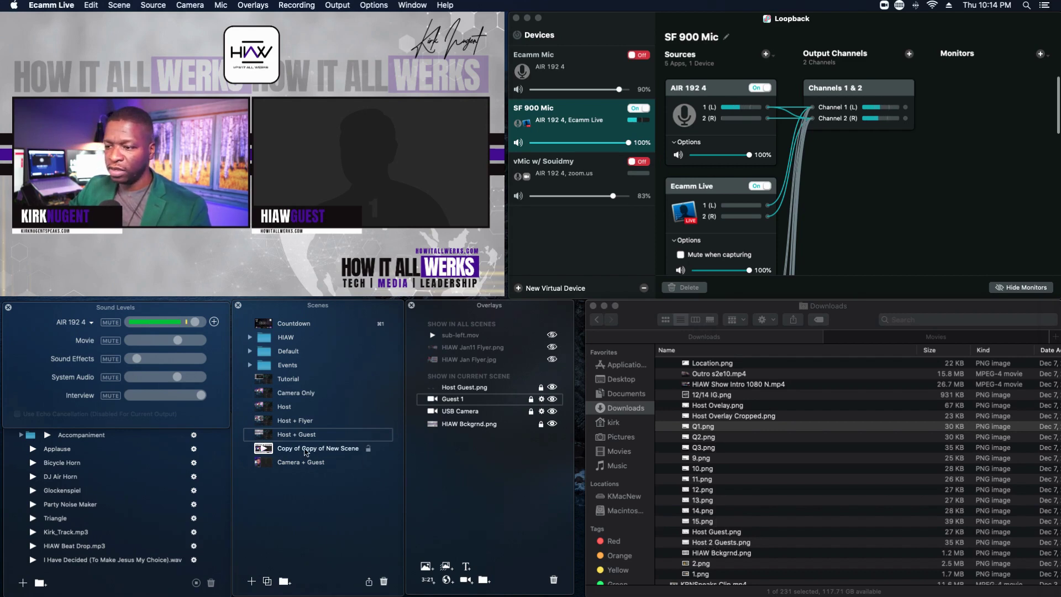
- Rename the duplicated background scene as Host + and add Host 2 Guests.png from Downloads to it
{"action": "left_click", "coordinate": [302, 448]}
{"action": "left_click", "coordinate": [299, 448]}
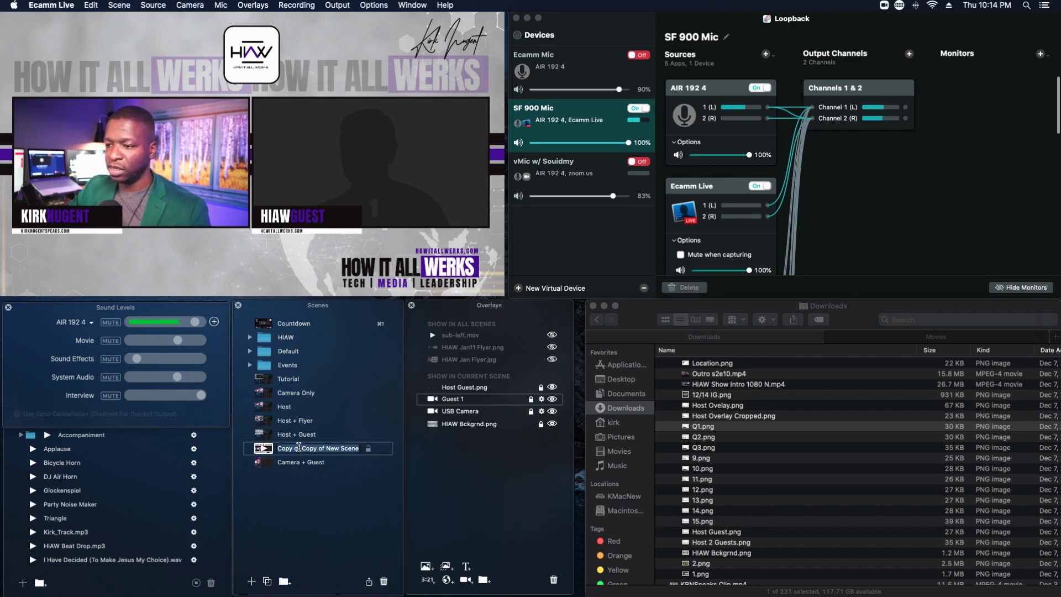
{"action": "type", "text": "Host"}
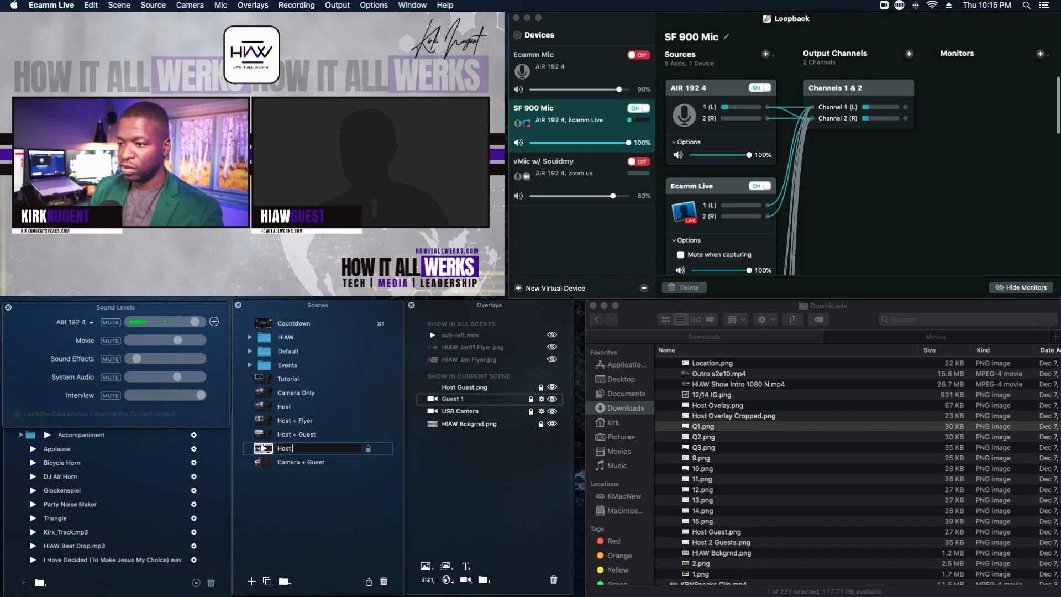
{"action": "type", "text": " +"}
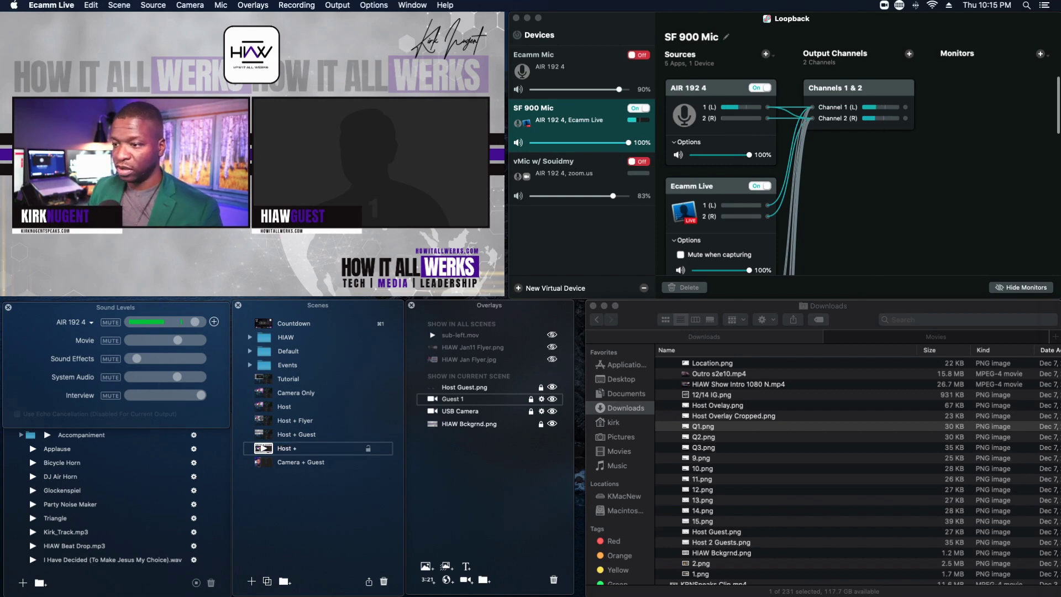
{"action": "left_click", "coordinate": [261, 449]}
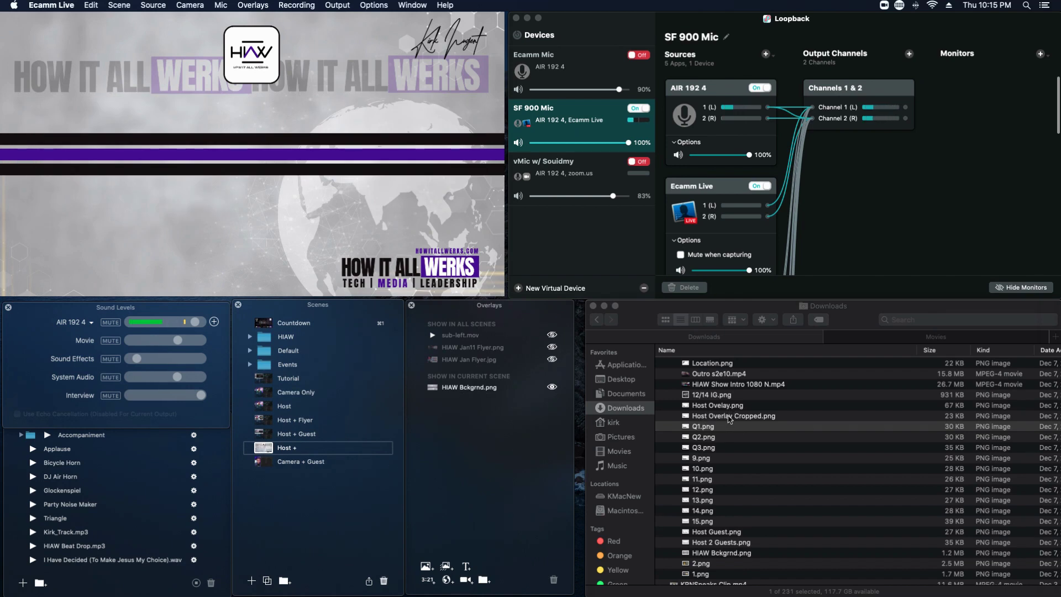
{"action": "left_click_drag", "start_coordinate": [722, 547], "coordinate": [489, 434]}
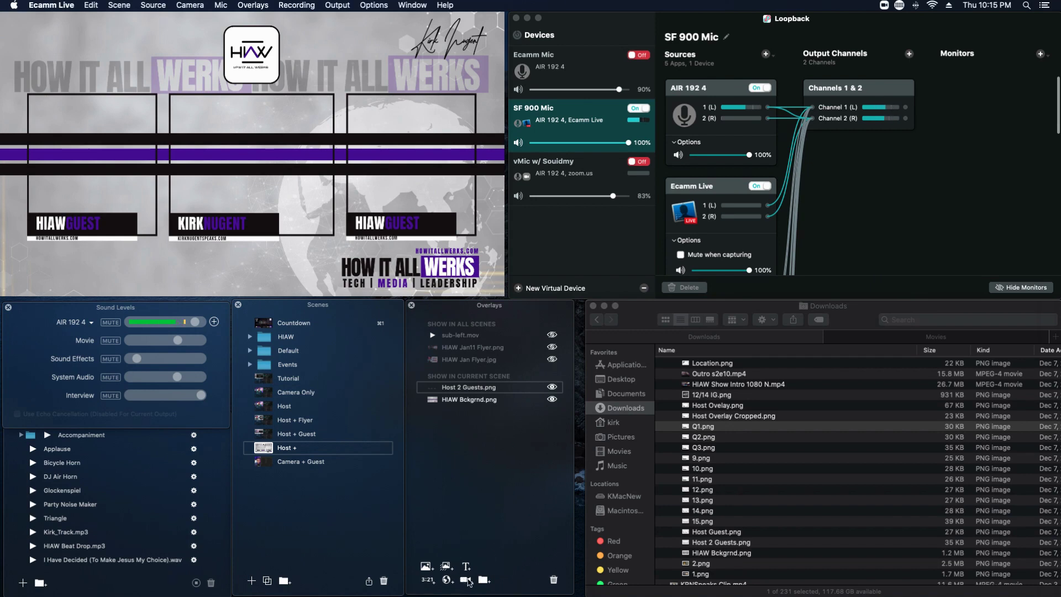
- Add a camera overlay to the Host + scene and set its camera to Guest 1
{"action": "left_click", "coordinate": [466, 581]}
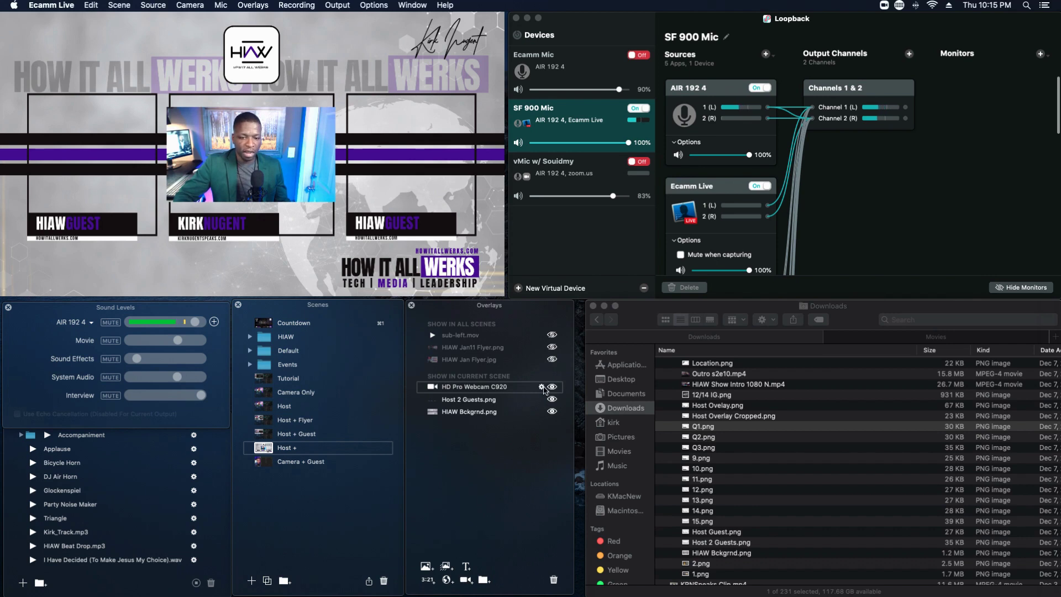
{"action": "left_click", "coordinate": [542, 388]}
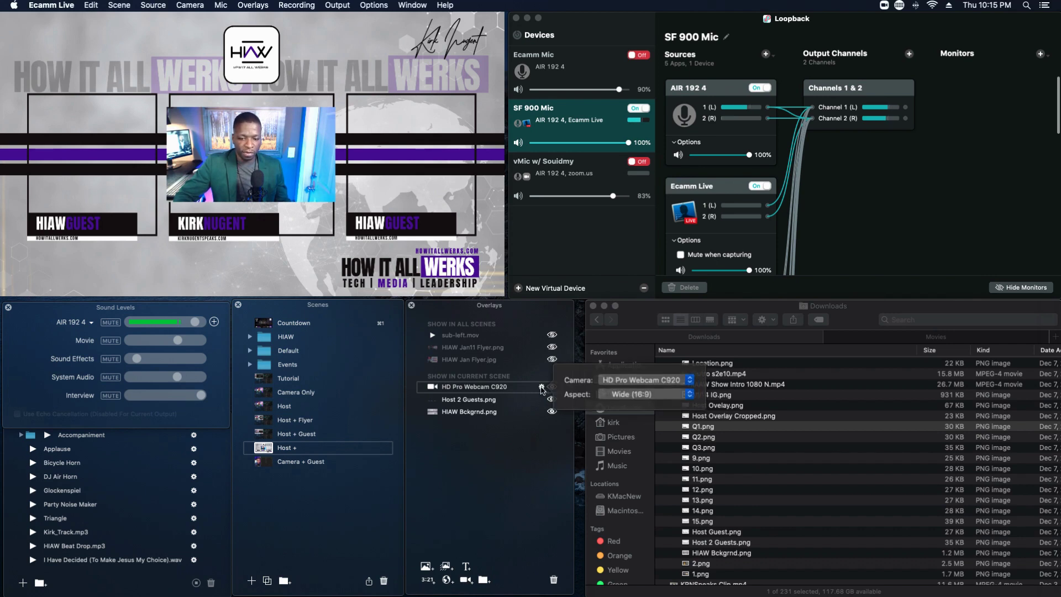
{"action": "left_click", "coordinate": [648, 386]}
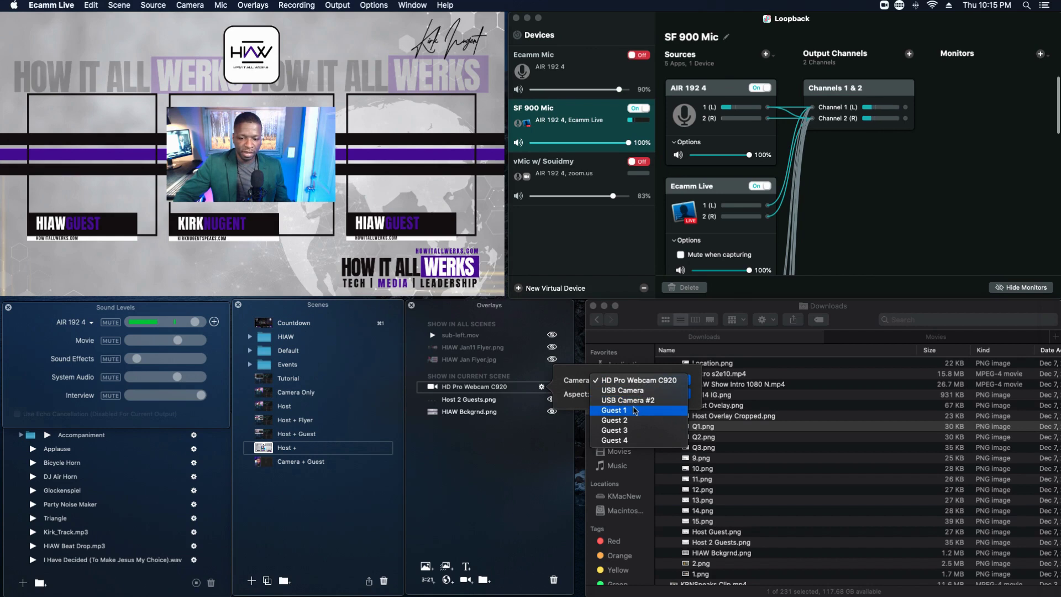
{"action": "left_click", "coordinate": [622, 408]}
- Move the Guest 1 overlay to the leftmost guest frame, set its aspect to Custom, and resize it to fill the frame
{"action": "mouse_move", "coordinate": [365, 148]}
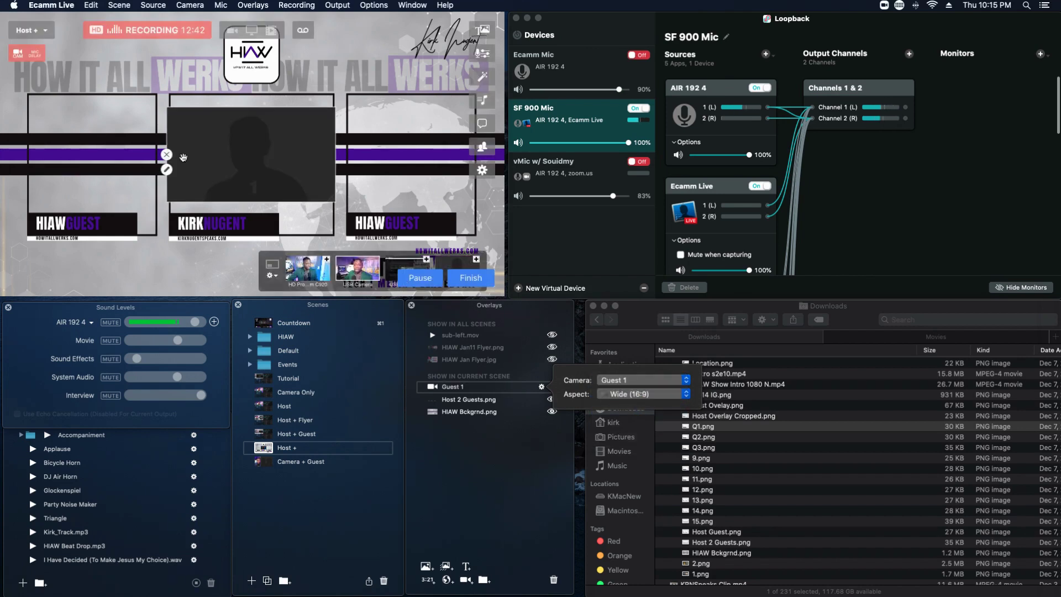
{"action": "left_click_drag", "start_coordinate": [249, 156], "coordinate": [110, 143]}
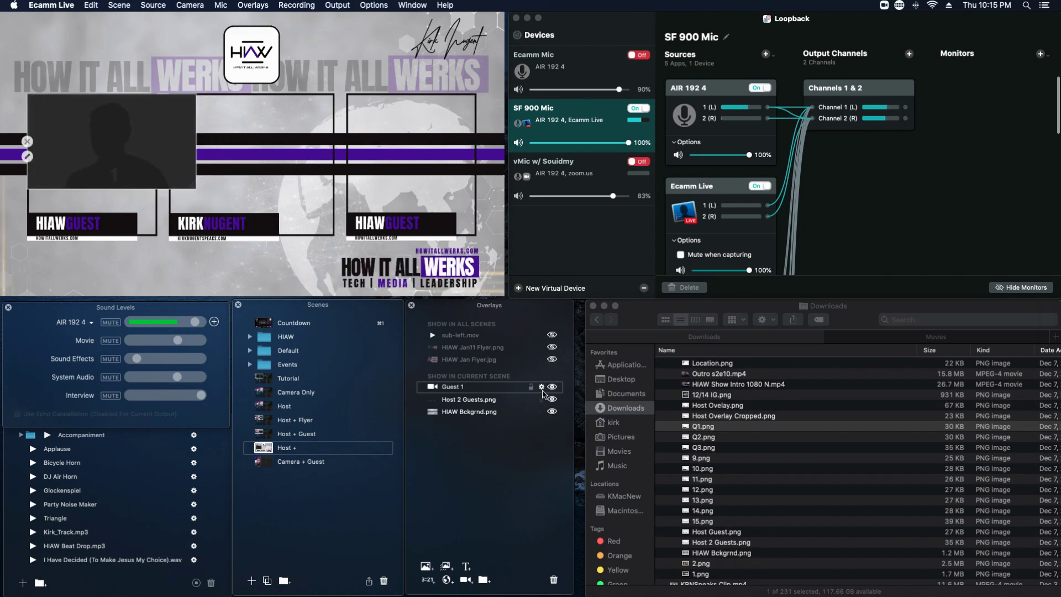
{"action": "left_click", "coordinate": [542, 387]}
{"action": "left_click", "coordinate": [639, 394]}
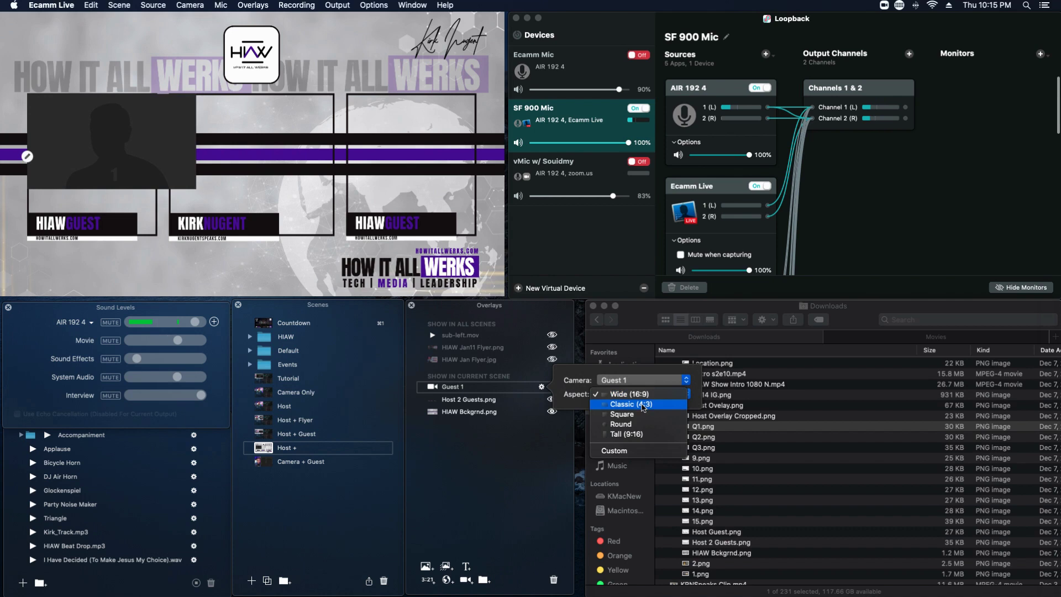
{"action": "left_click", "coordinate": [634, 451]}
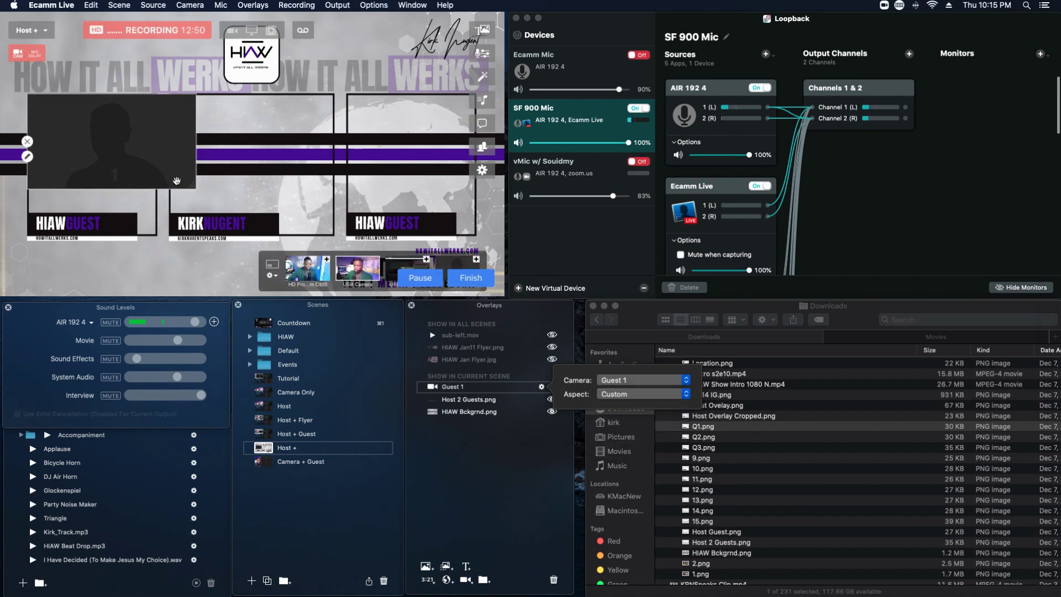
{"action": "left_click_drag", "start_coordinate": [194, 187], "coordinate": [152, 234]}
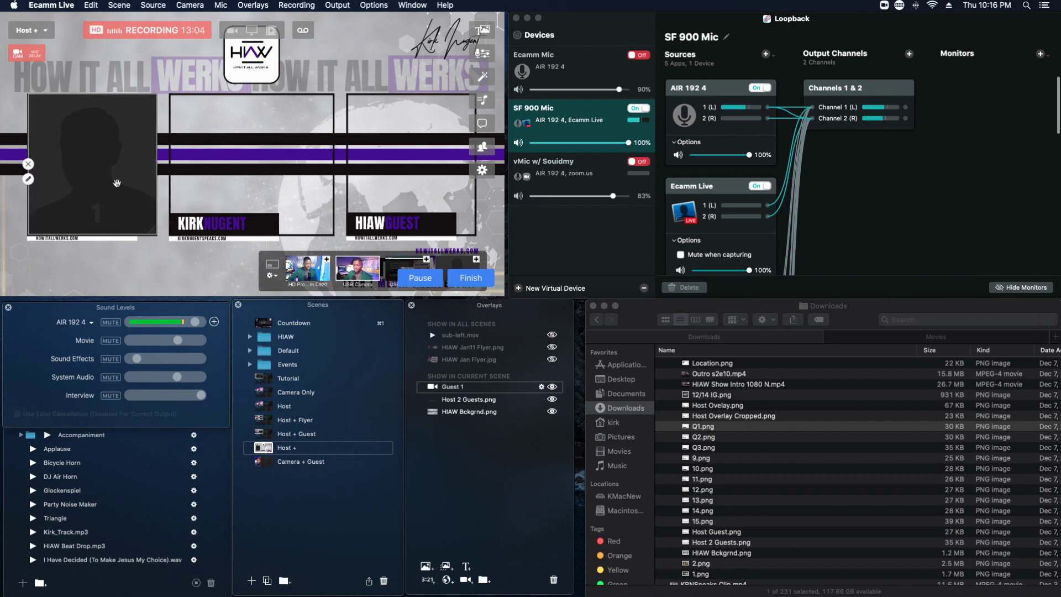
- Duplicate the Guest 1 overlay into the rightmost guest frame and set the copy's camera to Guest 2
{"action": "left_click_drag", "start_coordinate": [117, 183], "coordinate": [435, 178]}
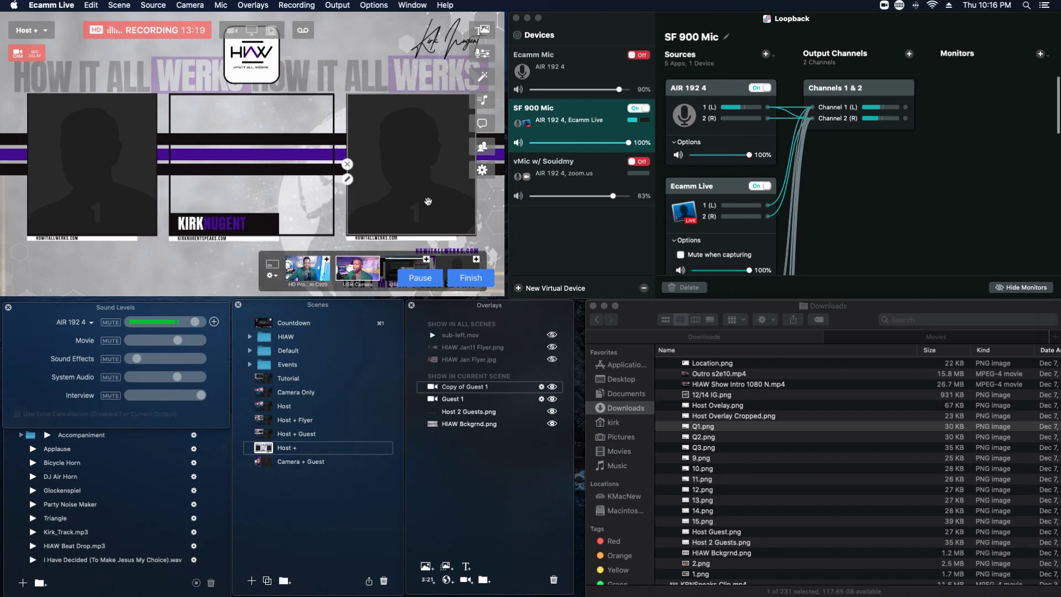
{"action": "left_click", "coordinate": [541, 388]}
{"action": "left_click", "coordinate": [611, 381]}
{"action": "left_click", "coordinate": [617, 391]}
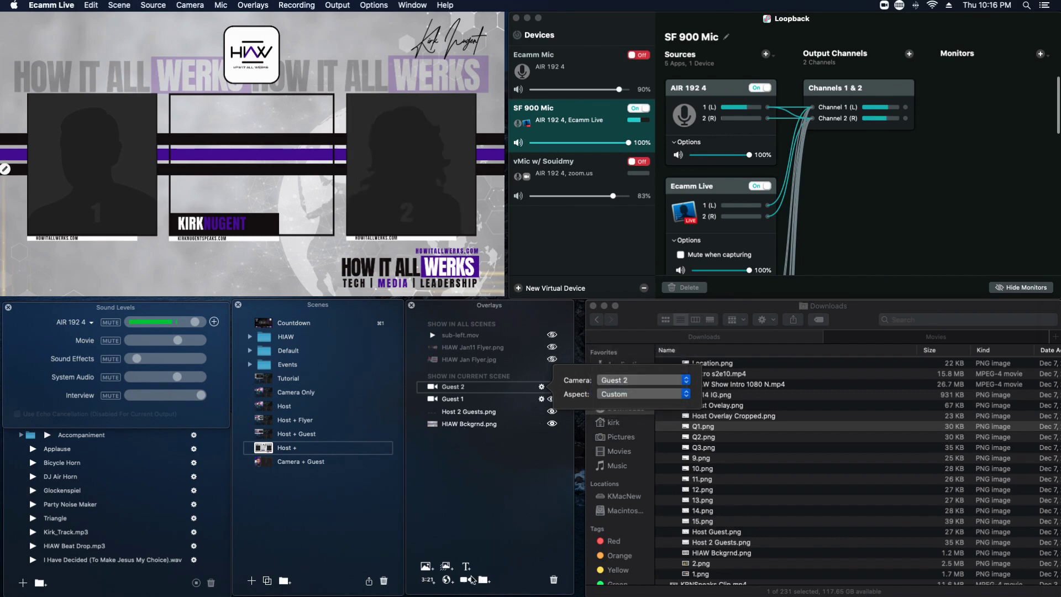
- Add a camera overlay to the Host + scene with its camera set to USB Camera and its aspect to Custom
{"action": "left_click", "coordinate": [466, 579]}
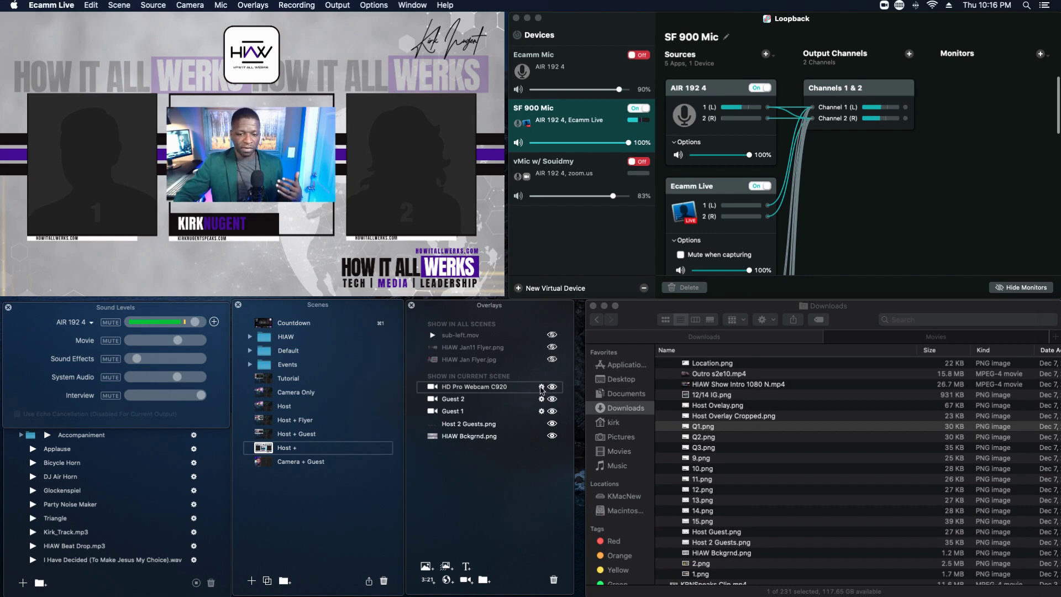
{"action": "left_click", "coordinate": [541, 387]}
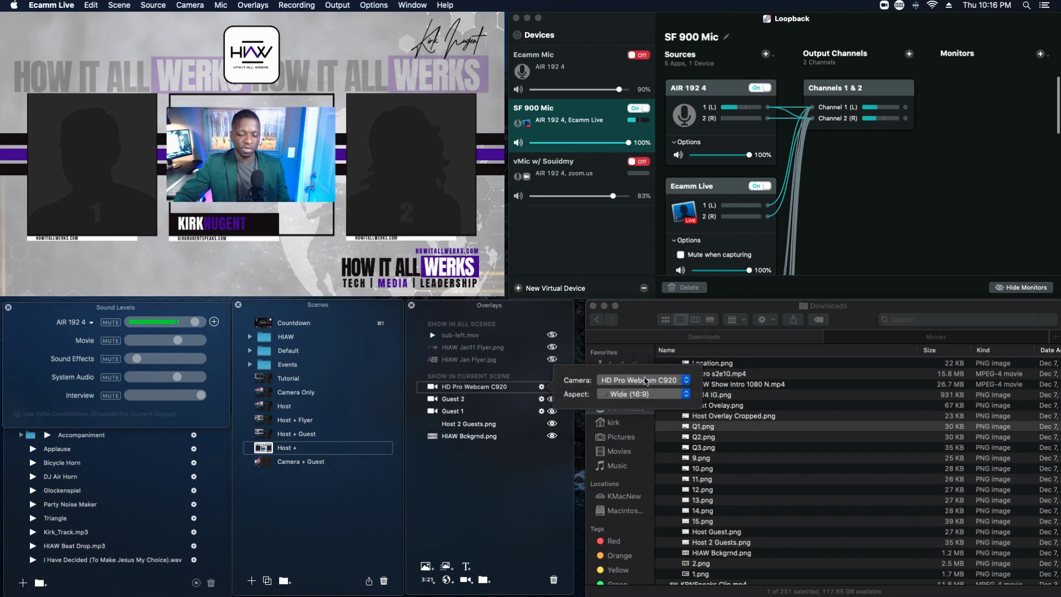
{"action": "left_click", "coordinate": [644, 380]}
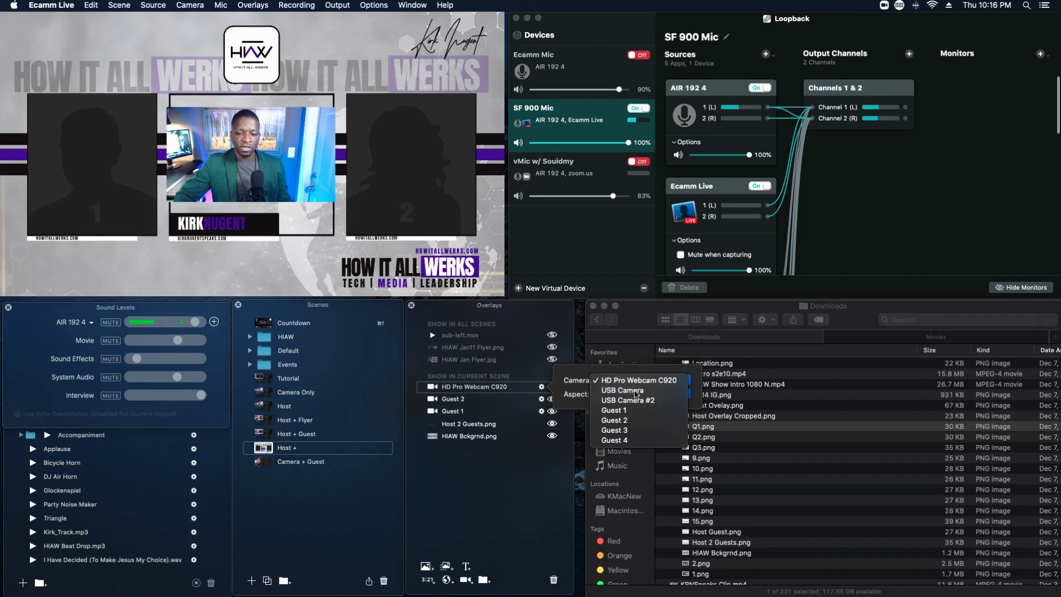
{"action": "left_click", "coordinate": [636, 391]}
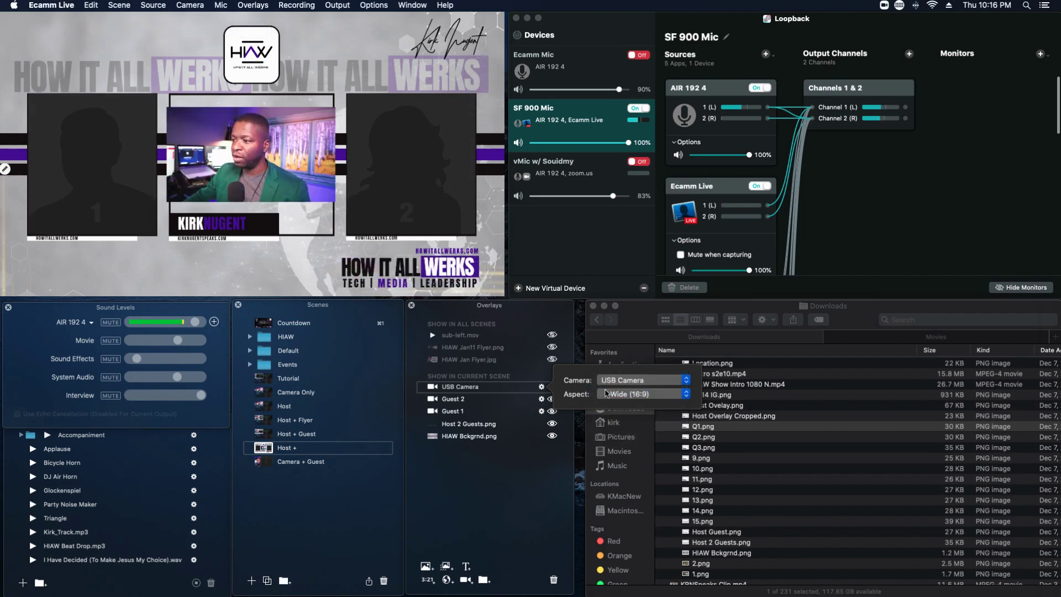
{"action": "left_click", "coordinate": [640, 401]}
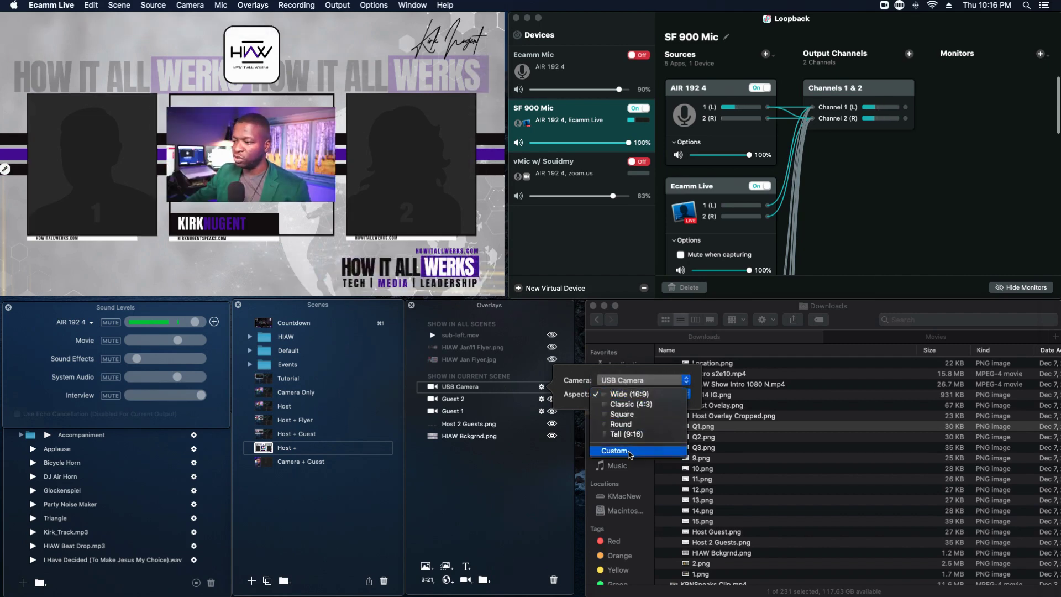
{"action": "left_click", "coordinate": [614, 451]}
- Fit the USB Camera overlay to the middle frame and order Host 2 Guests.png above all camera overlays
{"action": "left_click_drag", "start_coordinate": [275, 161], "coordinate": [277, 148]}
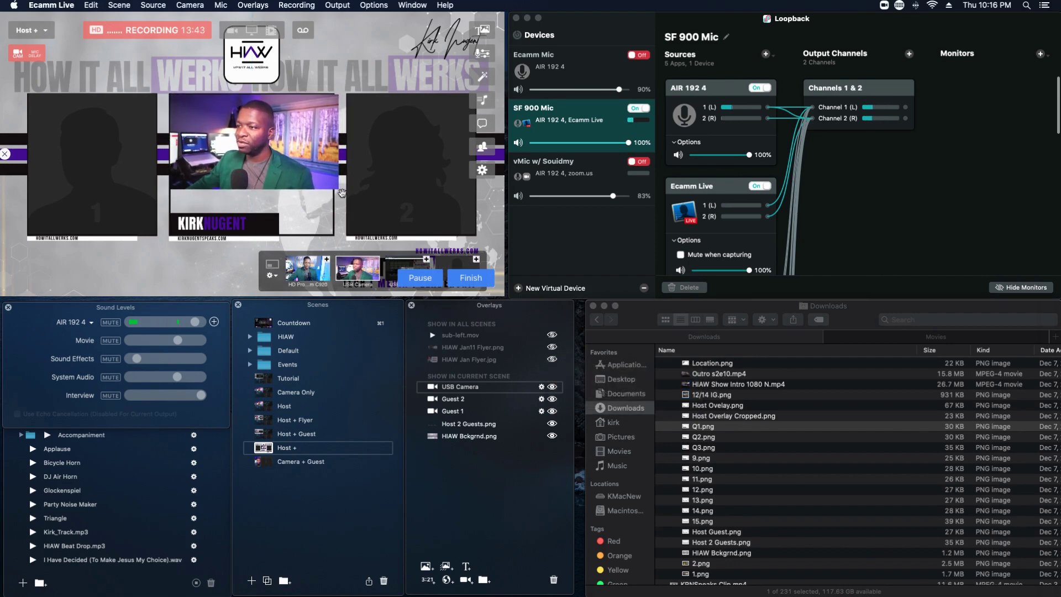
{"action": "left_click_drag", "start_coordinate": [333, 188], "coordinate": [329, 235]}
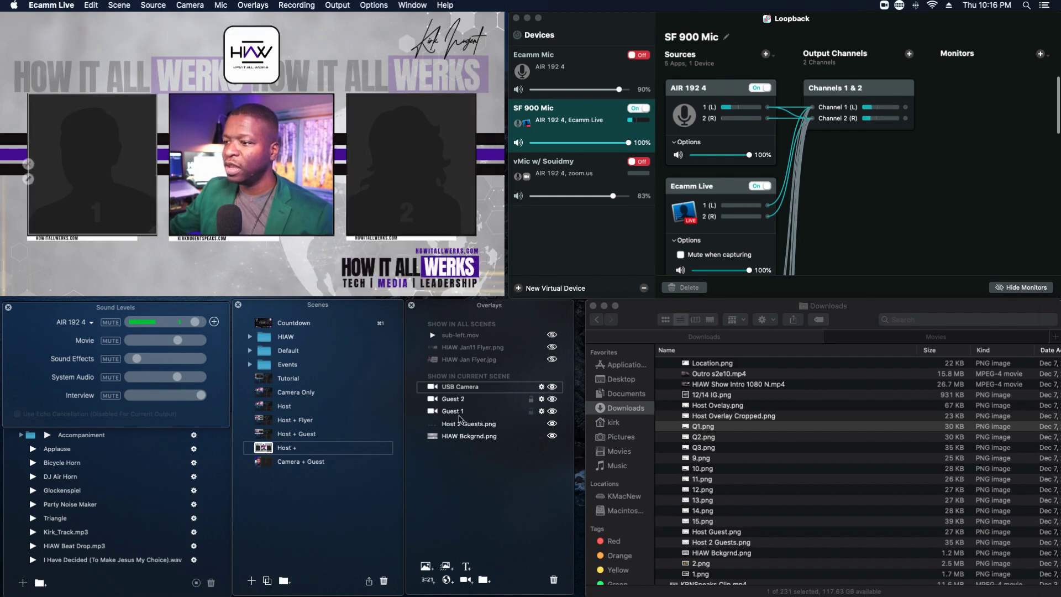
{"action": "left_click_drag", "start_coordinate": [460, 428], "coordinate": [457, 386]}
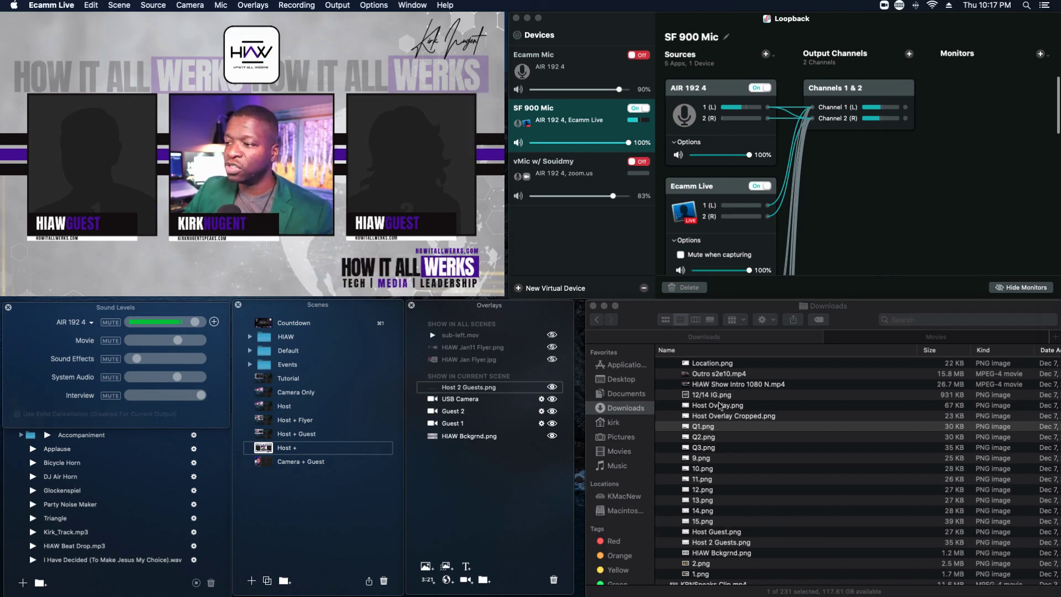
- Add Q1.png, Q2.png and Q3.png from Downloads to the Host + scene and order them Q3, Q2, Q1 from the top
{"action": "left_click", "coordinate": [707, 429]}
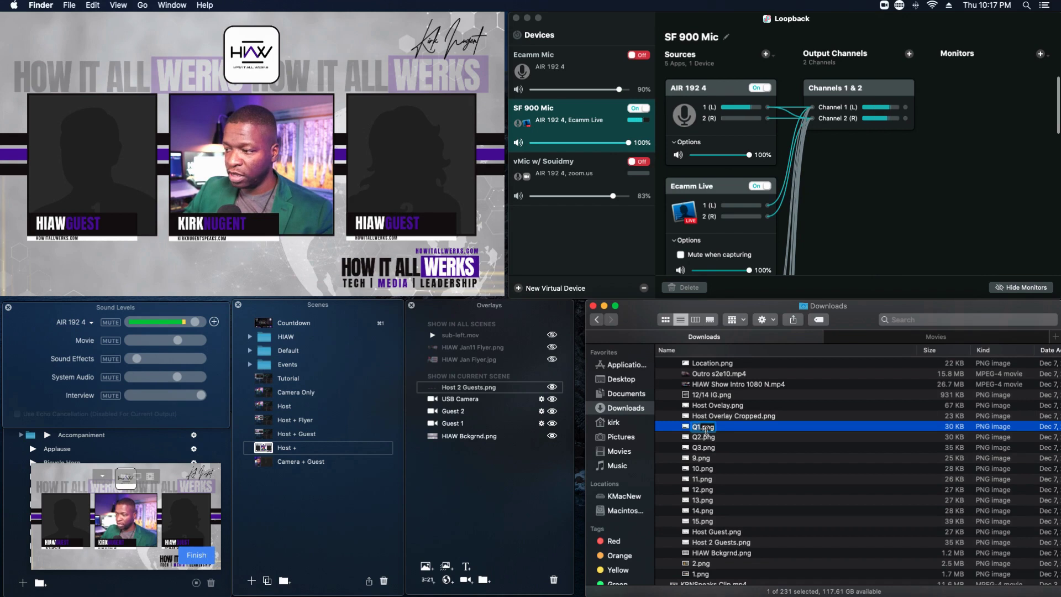
{"action": "left_click", "coordinate": [707, 449], "text": "shift"}
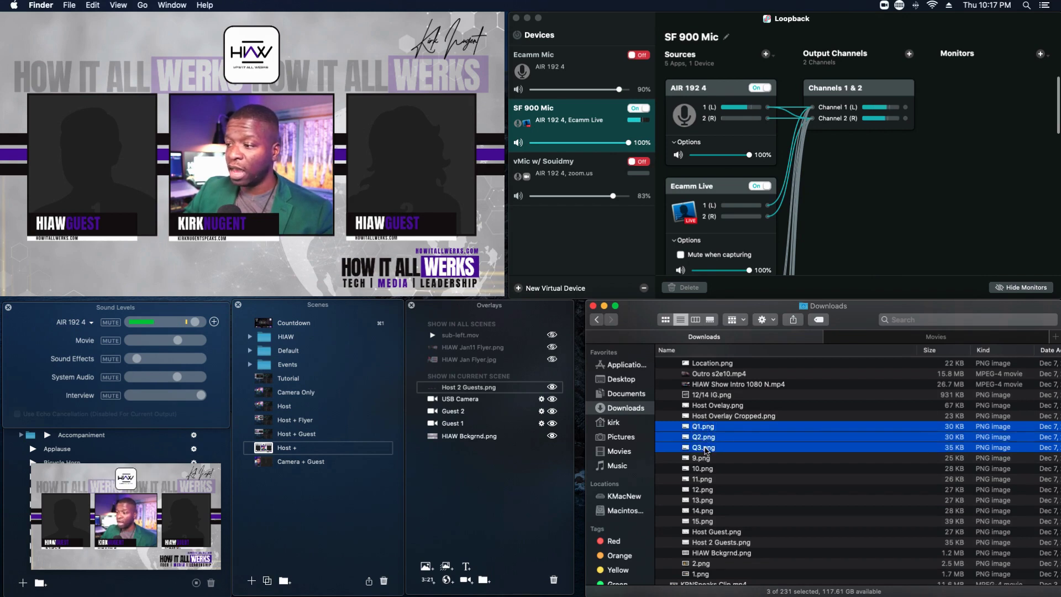
{"action": "left_click_drag", "start_coordinate": [706, 442], "coordinate": [486, 387]}
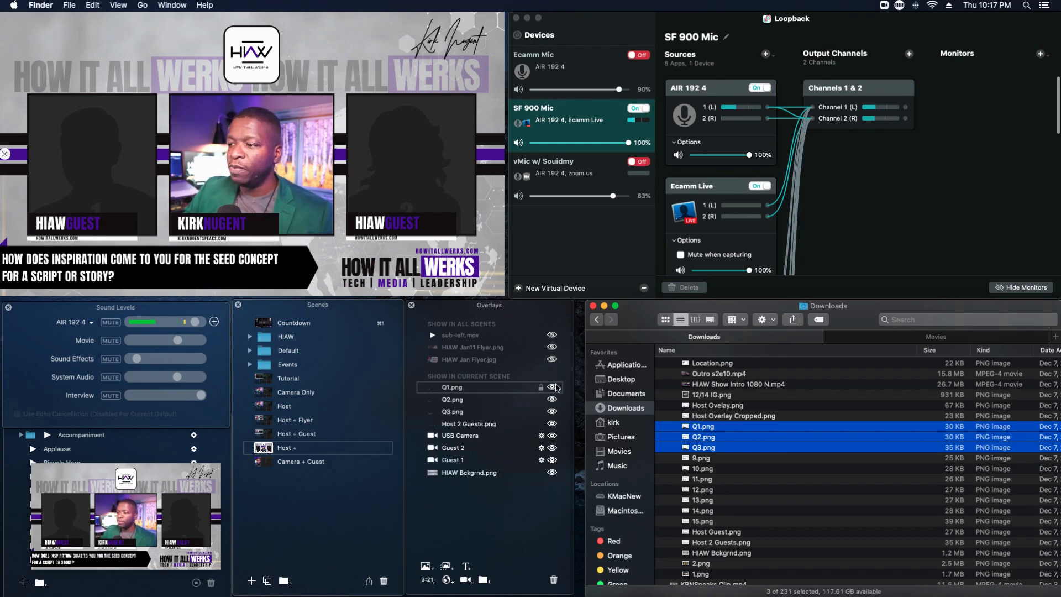
{"action": "mouse_move", "coordinate": [451, 390]}
{"action": "left_mouse_down"}
{"action": "mouse_move", "coordinate": [450, 420]}
{"action": "mouse_move", "coordinate": [456, 403]}
{"action": "left_mouse_up"}
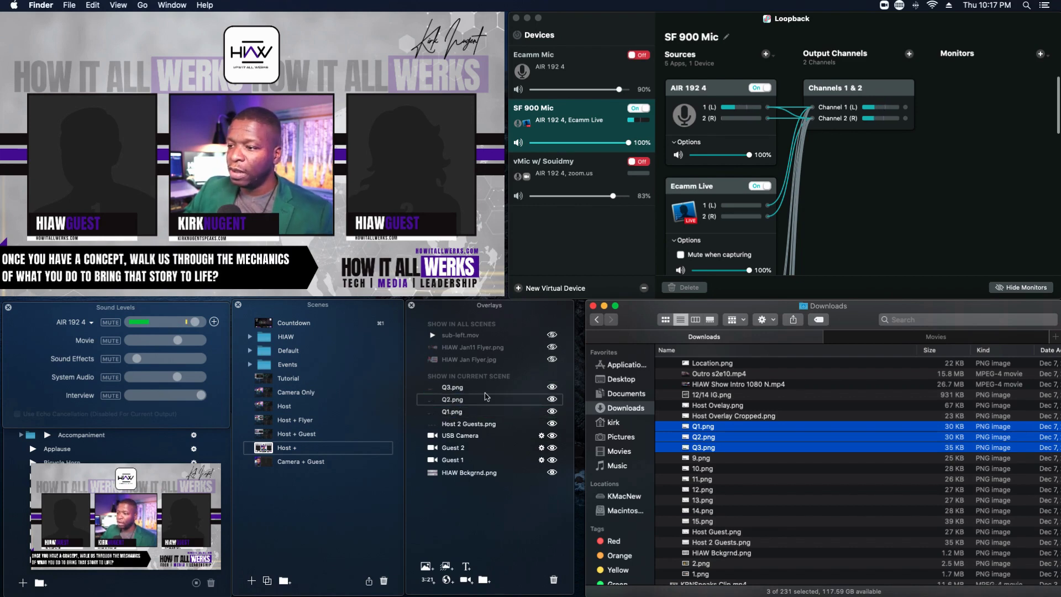
- Hide the Q3.png, Q2.png and Q1.png question overlays in the Host + scene
{"action": "left_click", "coordinate": [552, 387]}
{"action": "left_click", "coordinate": [552, 399]}
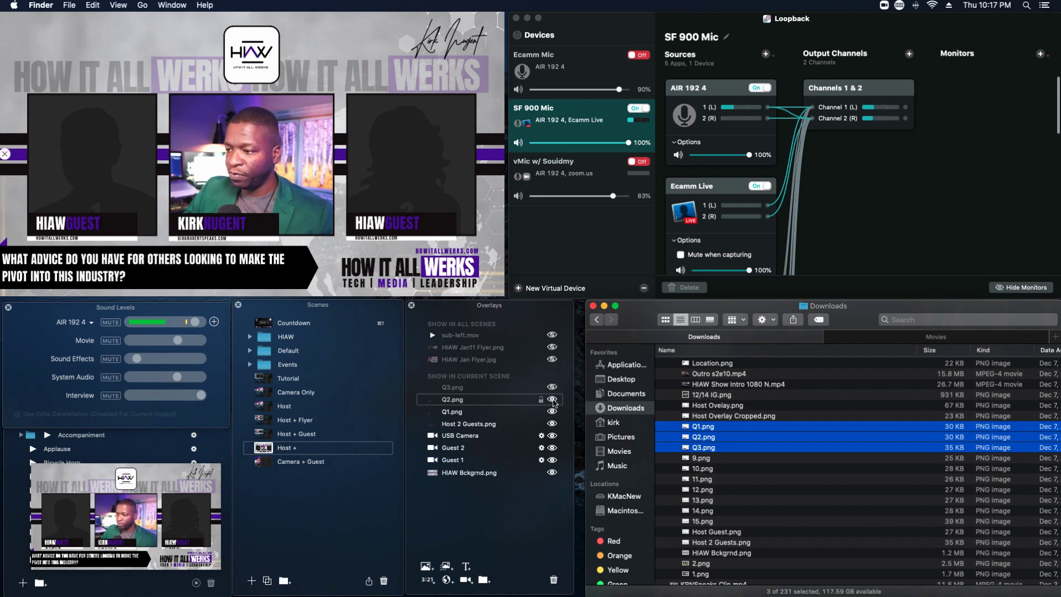
{"action": "left_click", "coordinate": [552, 412]}
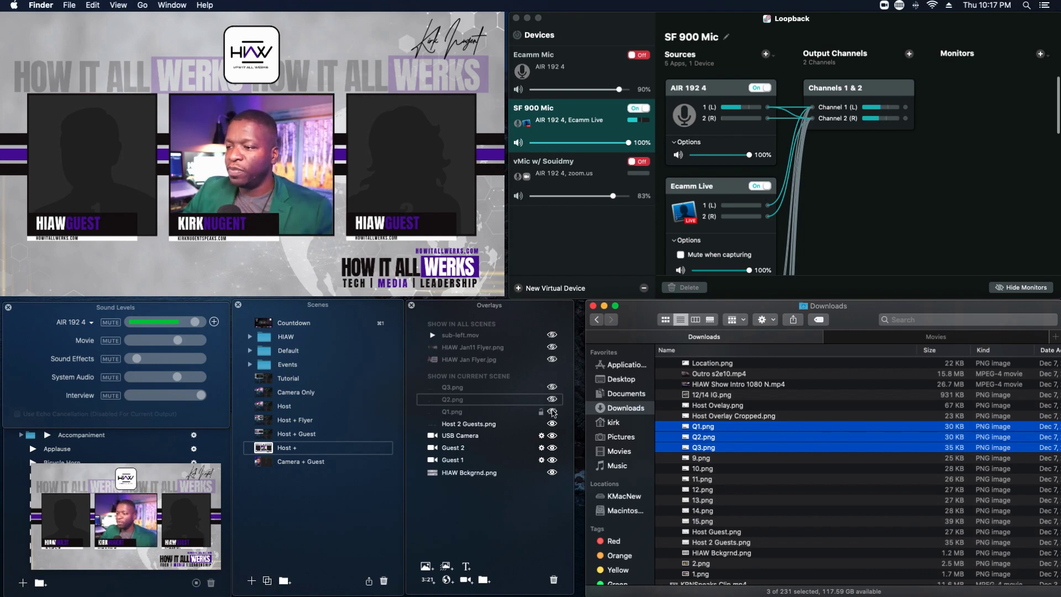
- Preview the question overlays by showing Q1.png, Q2.png and Q3.png in order and hiding all three again
{"action": "left_click", "coordinate": [552, 412]}
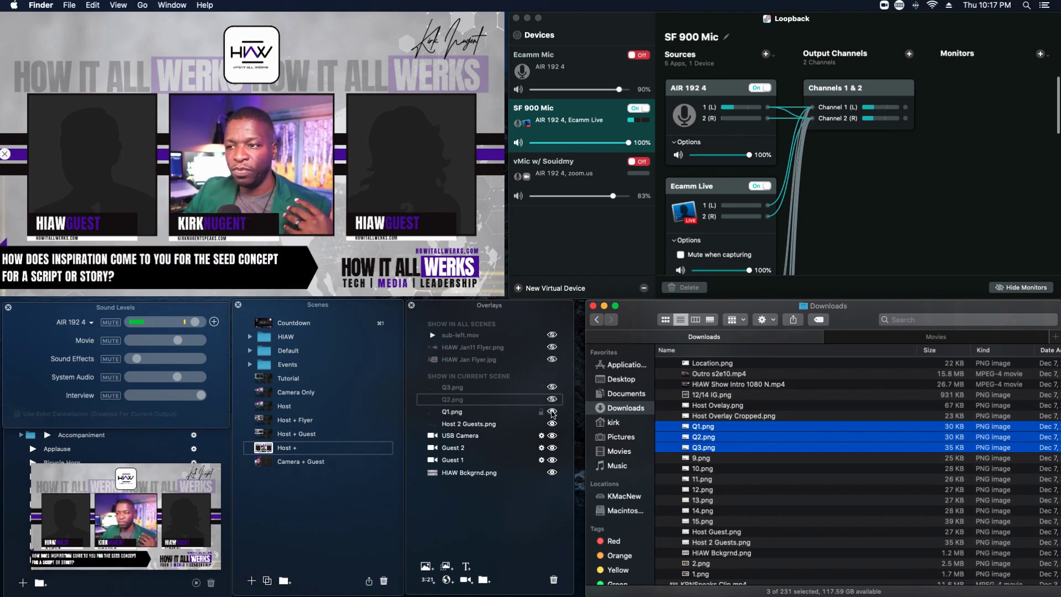
{"action": "left_click", "coordinate": [553, 400]}
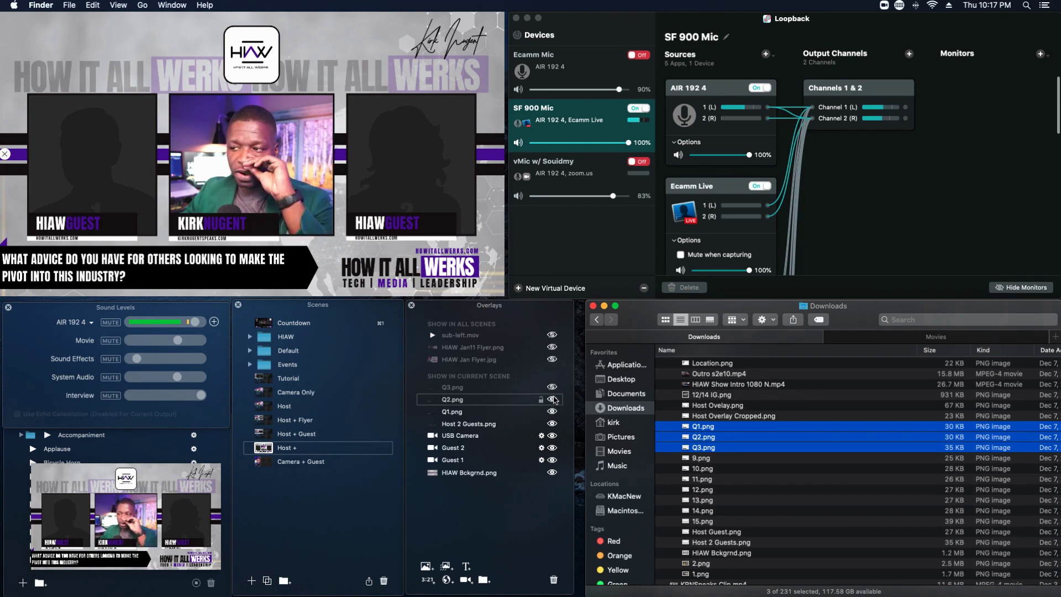
{"action": "left_click", "coordinate": [553, 387]}
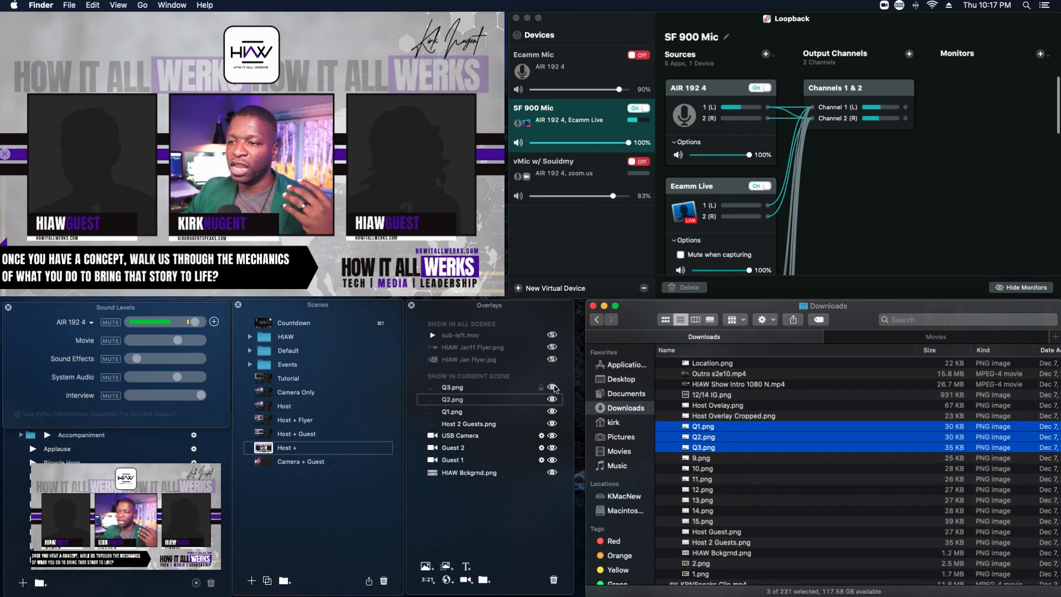
{"action": "left_click", "coordinate": [554, 398]}
{"action": "left_click", "coordinate": [552, 411]}
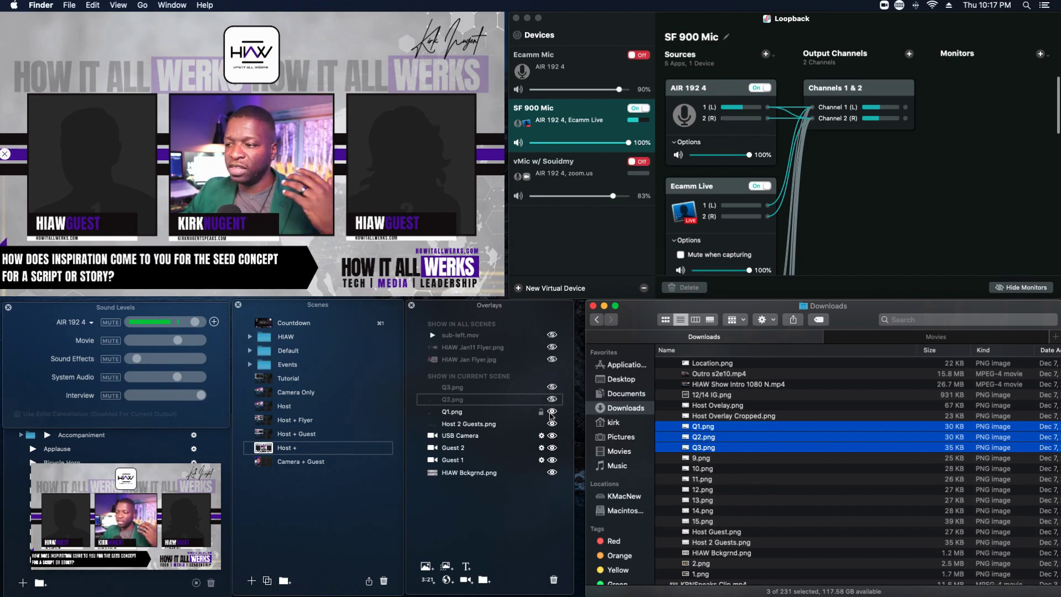
{"action": "left_click", "coordinate": [553, 411]}
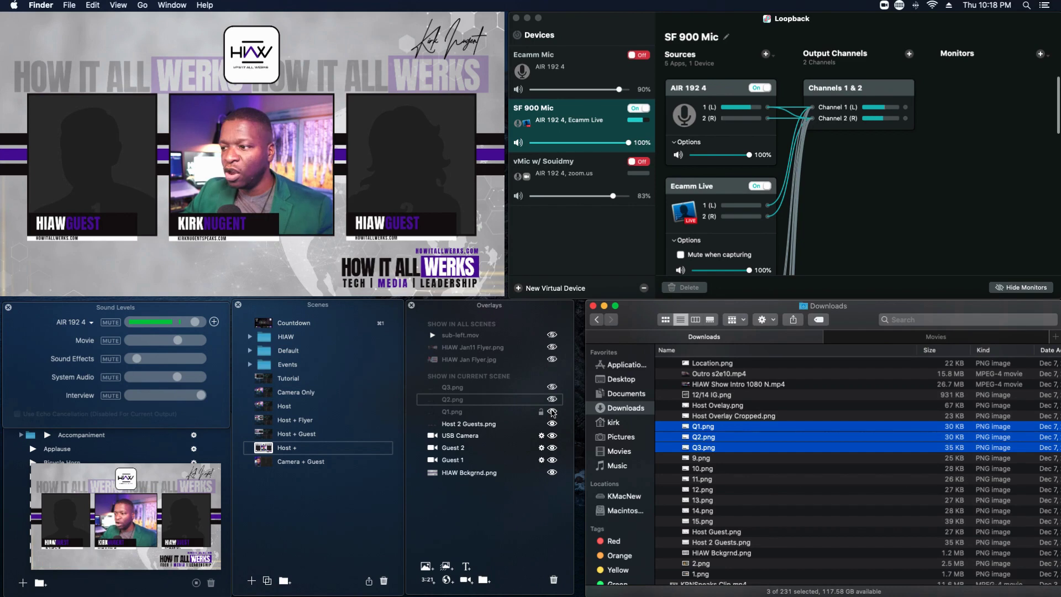
{"action": "left_click", "coordinate": [552, 411]}
{"action": "left_click", "coordinate": [553, 413]}
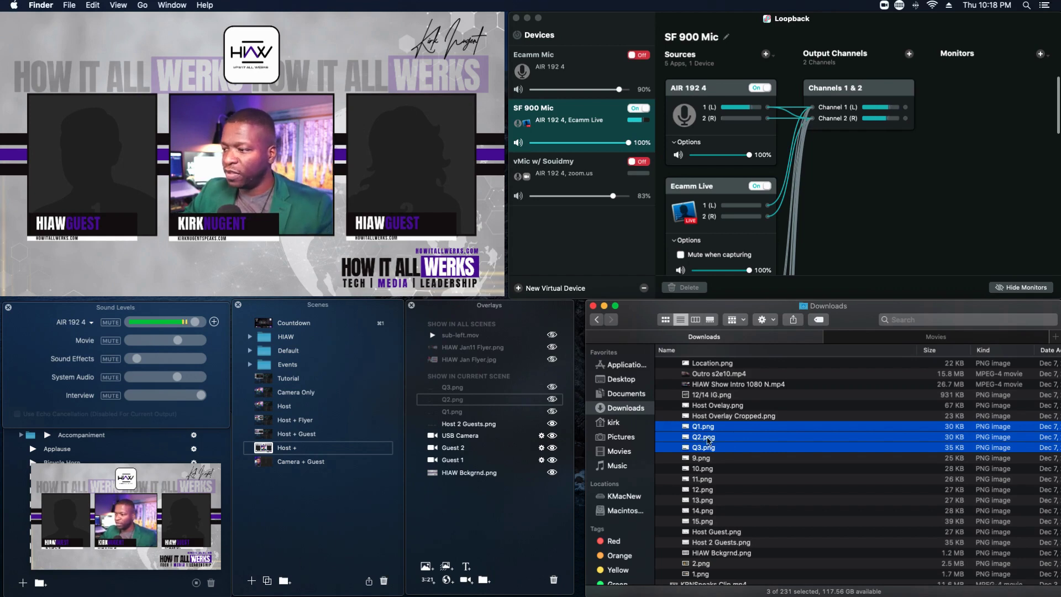
- Create a new empty scene named Intro
{"action": "left_click", "coordinate": [734, 490]}
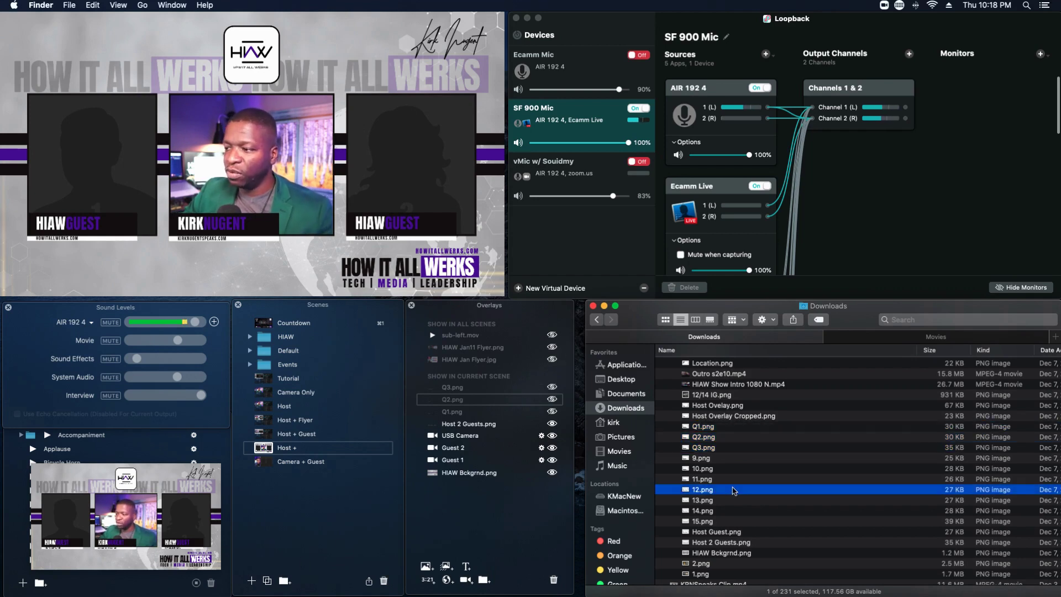
{"action": "left_click", "coordinate": [251, 581]}
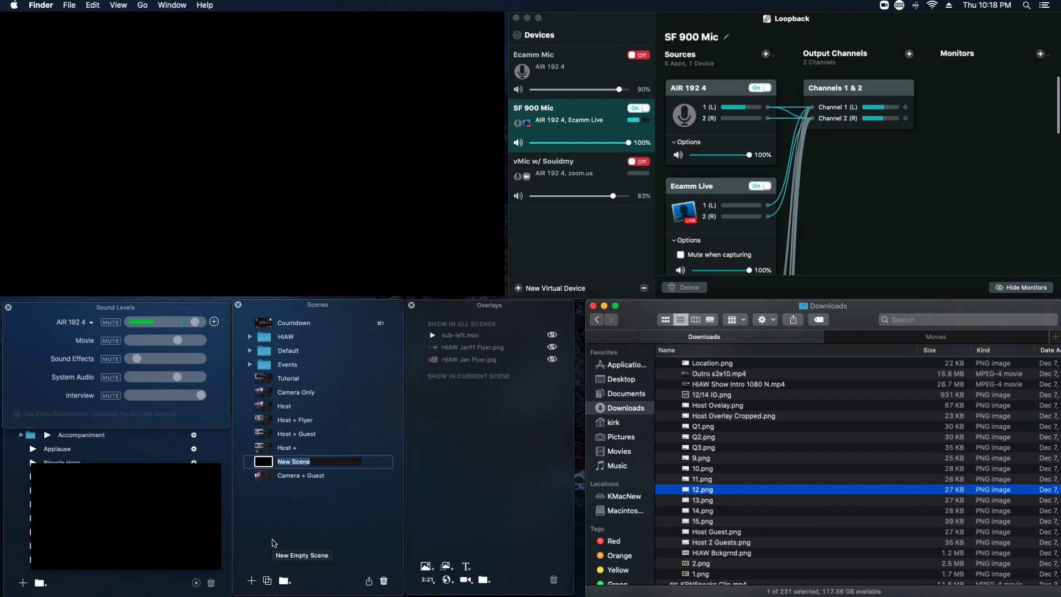
{"action": "type", "text": "Intro"}
{"action": "key", "text": "Return"}
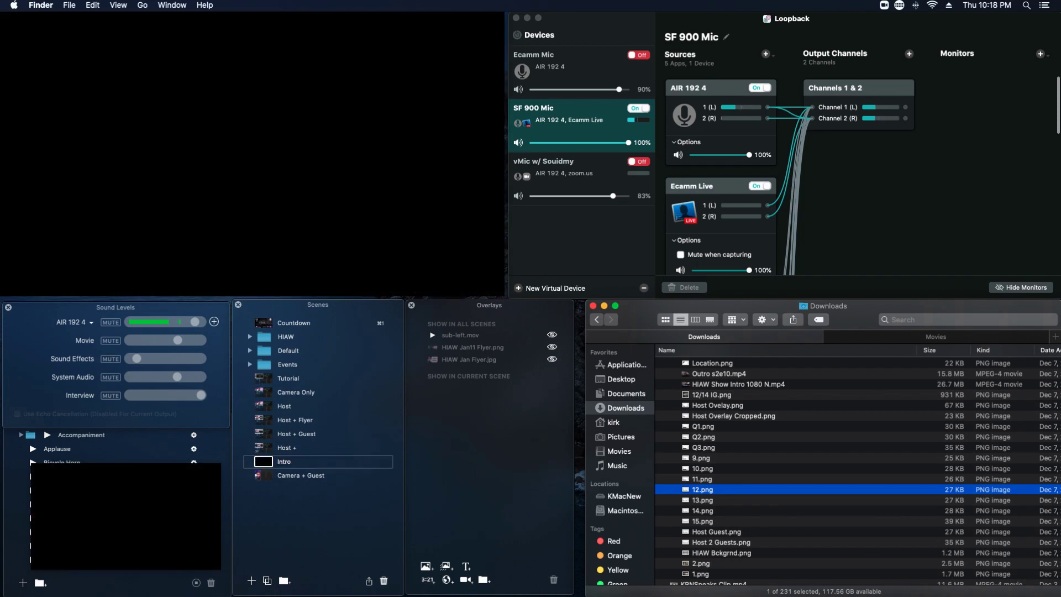
- Set the Intro scene's source to the recent video HIAW Show Intro 1080 N.mp4
{"action": "mouse_move", "coordinate": [273, 187]}
{"action": "left_click", "coordinate": [232, 33]}
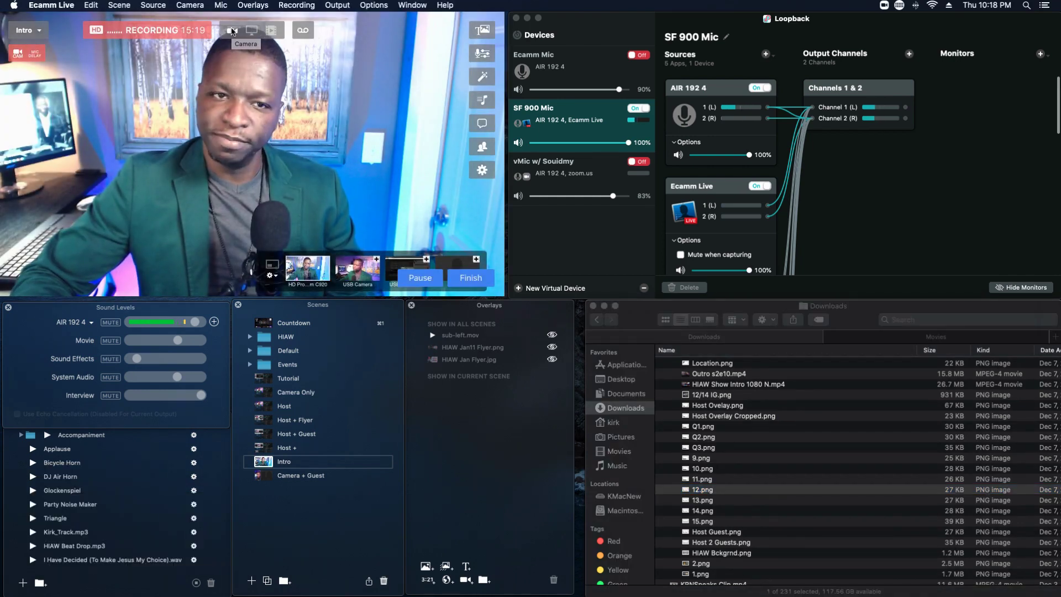
{"action": "left_click", "coordinate": [271, 30]}
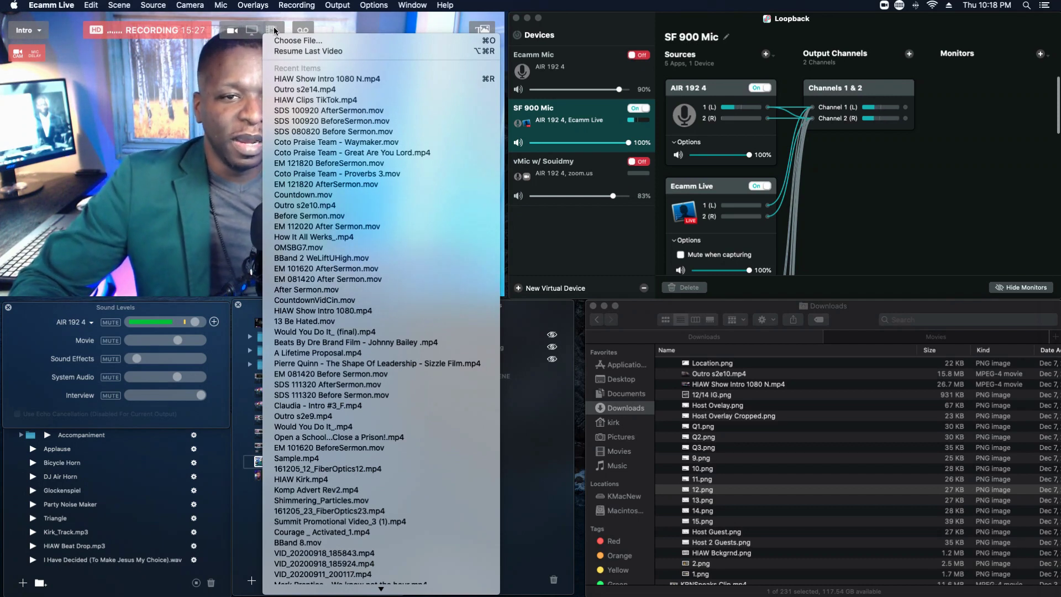
{"action": "left_click", "coordinate": [307, 78]}
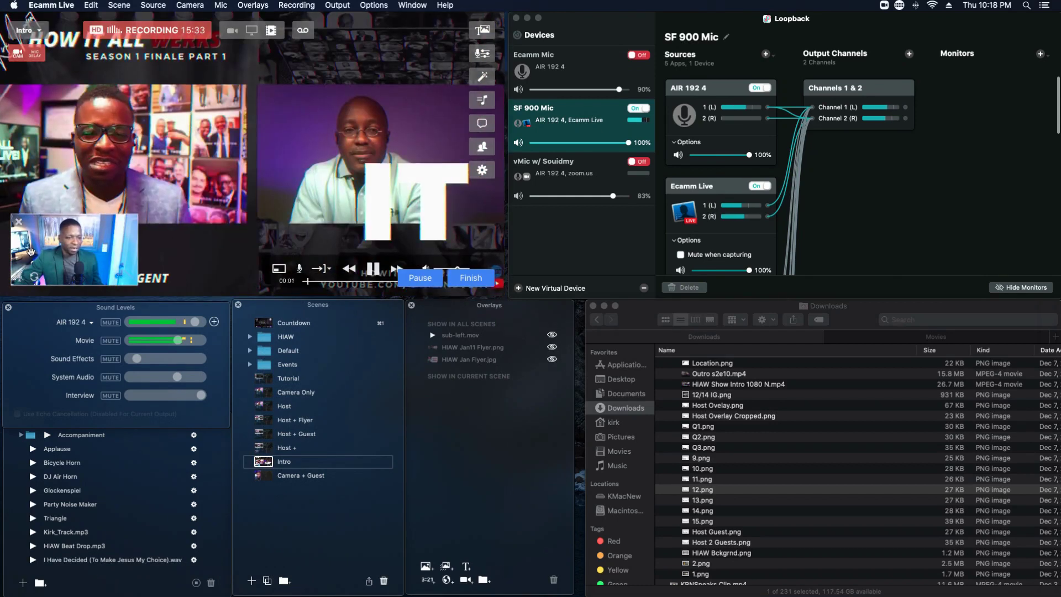
- Create an Outro scene at the end of the scene list and set its source to the video Outro s2e14.mp4
{"action": "left_click", "coordinate": [252, 580]}
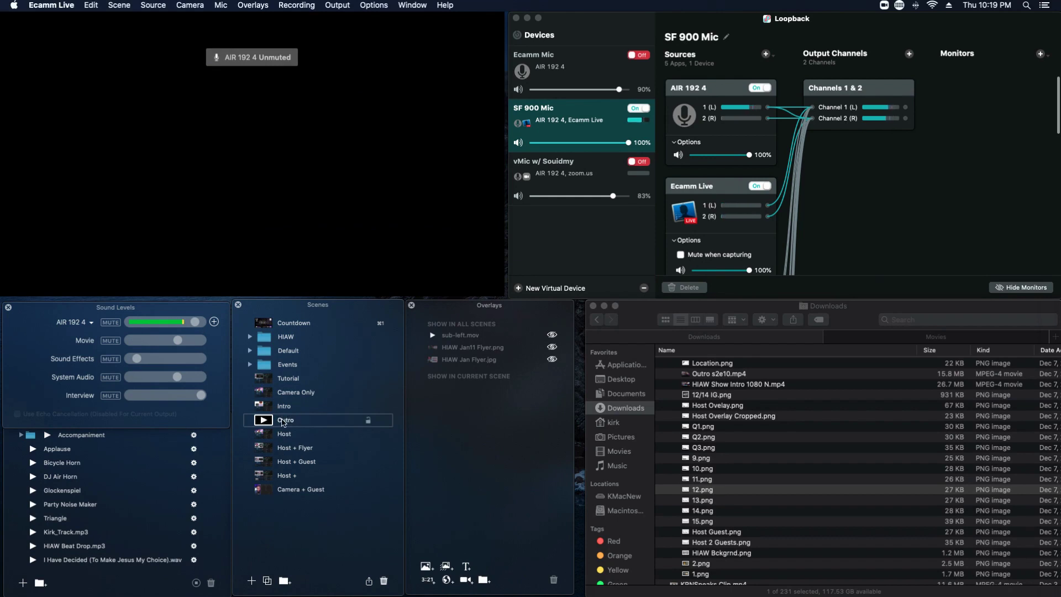
{"action": "left_click_drag", "start_coordinate": [282, 493], "coordinate": [282, 495]}
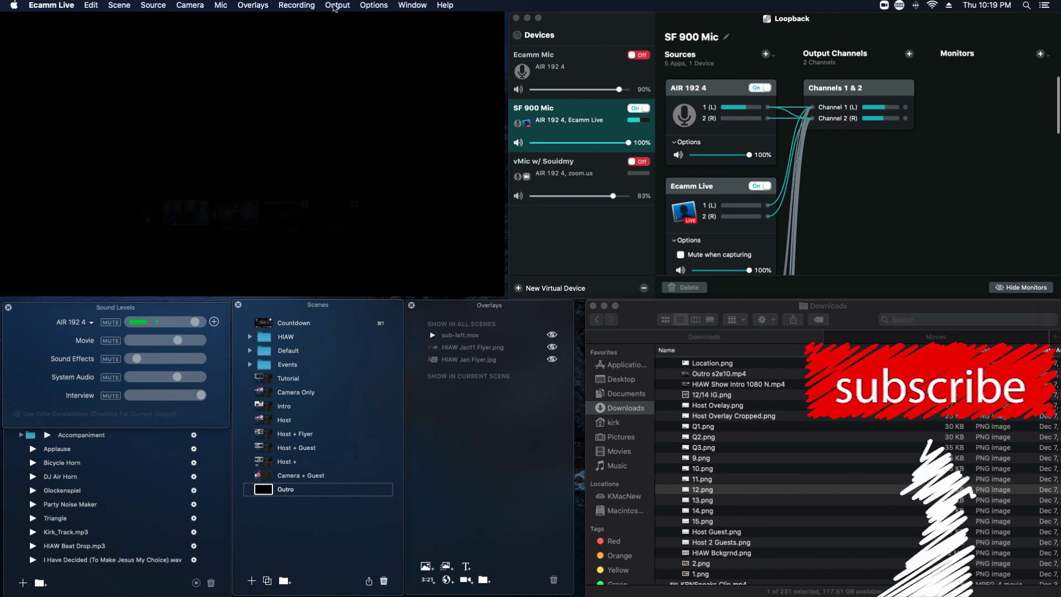
{"action": "left_click", "coordinate": [271, 31]}
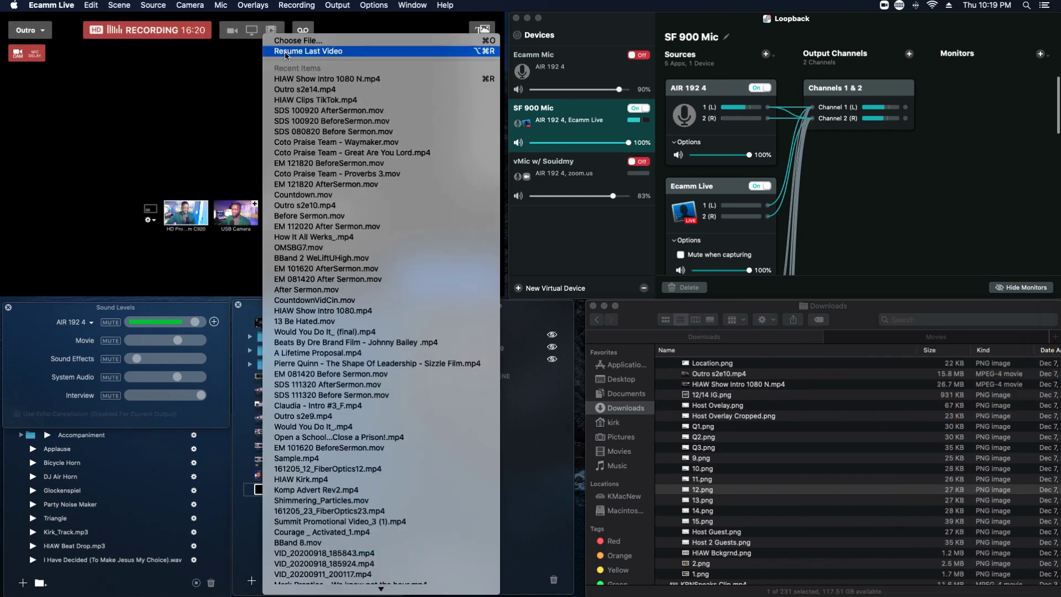
{"action": "left_click", "coordinate": [296, 89]}
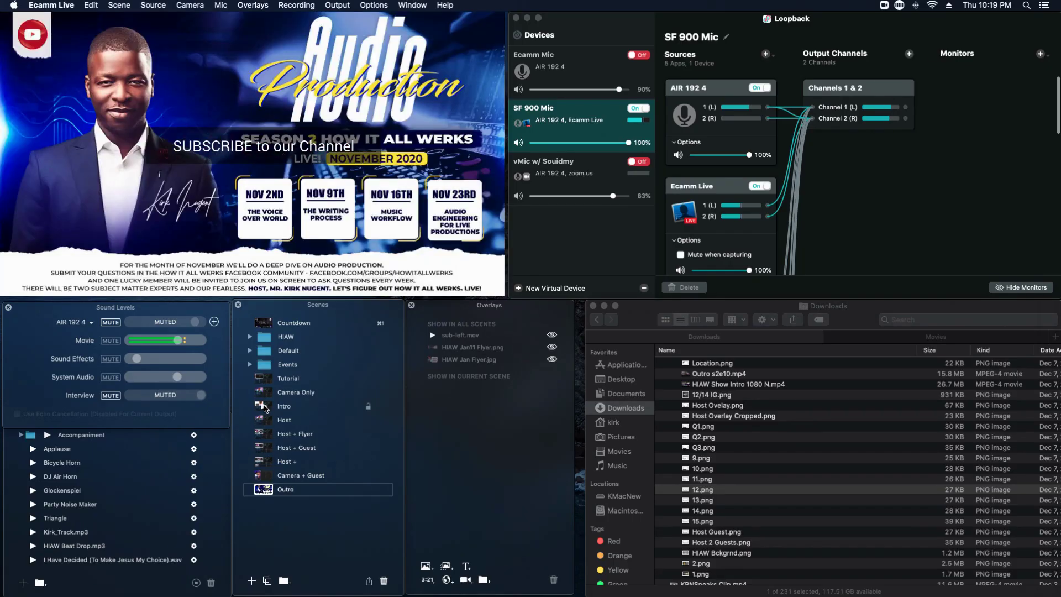
- Run the Host scene, and set the Outro and Intro videos to Go To Next Scene when they end
{"action": "left_click", "coordinate": [262, 420]}
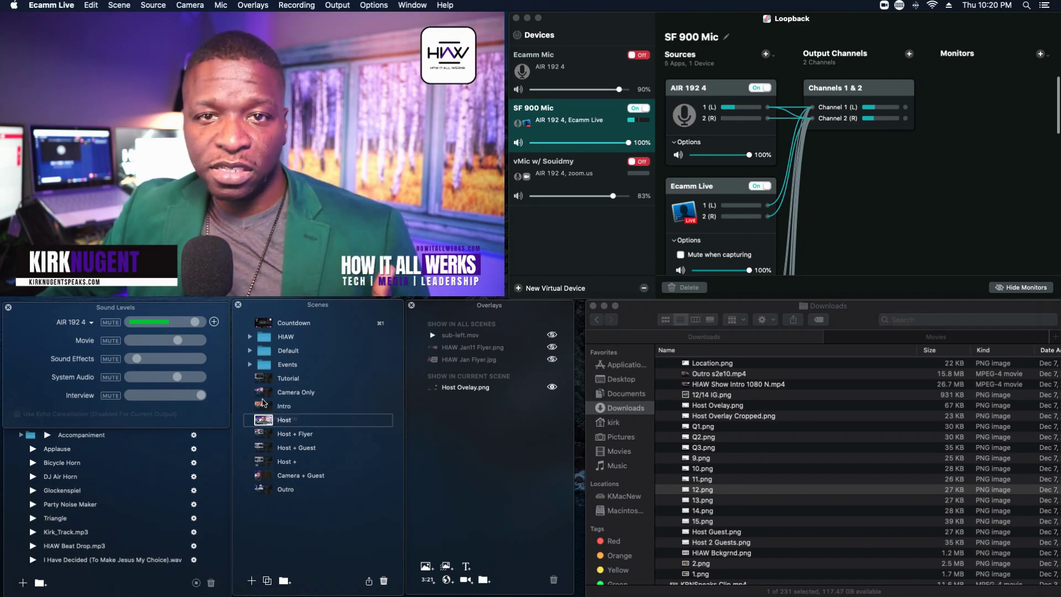
{"action": "mouse_move", "coordinate": [290, 146]}
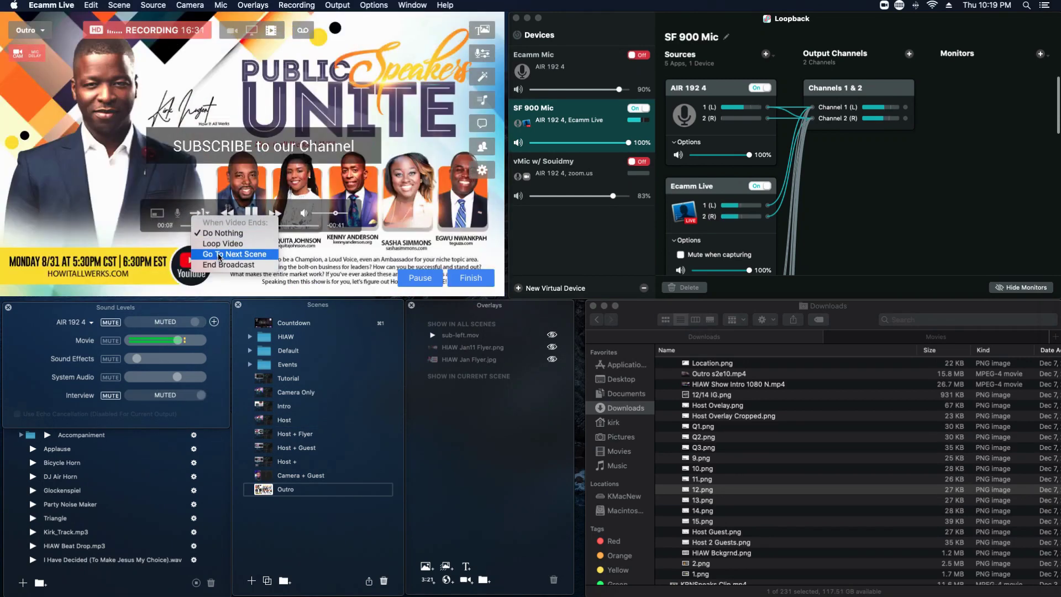
{"action": "left_click", "coordinate": [219, 255]}
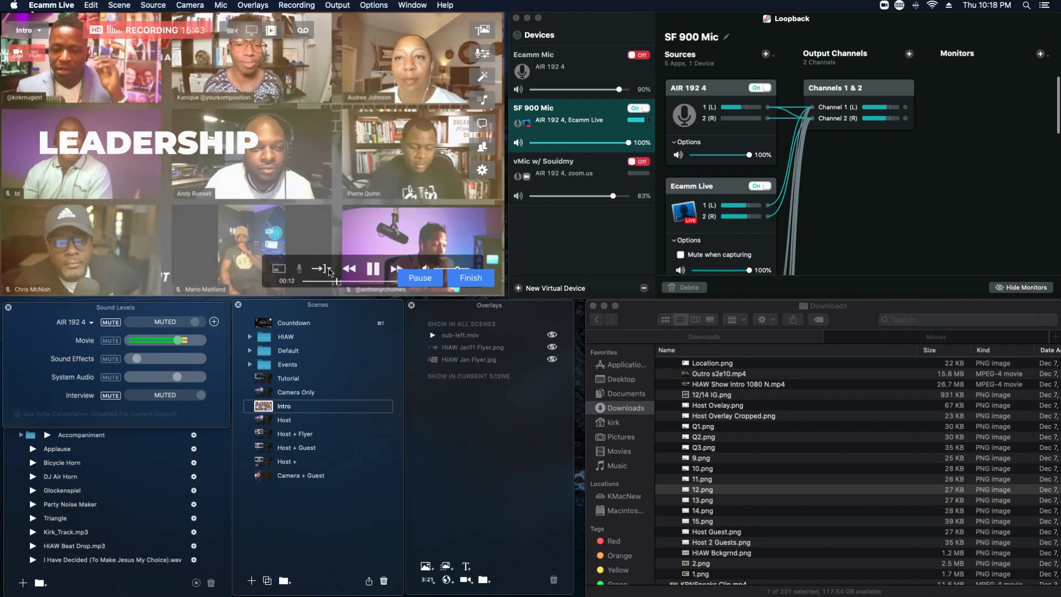
{"action": "left_click", "coordinate": [329, 271]}
{"action": "left_click", "coordinate": [338, 310]}
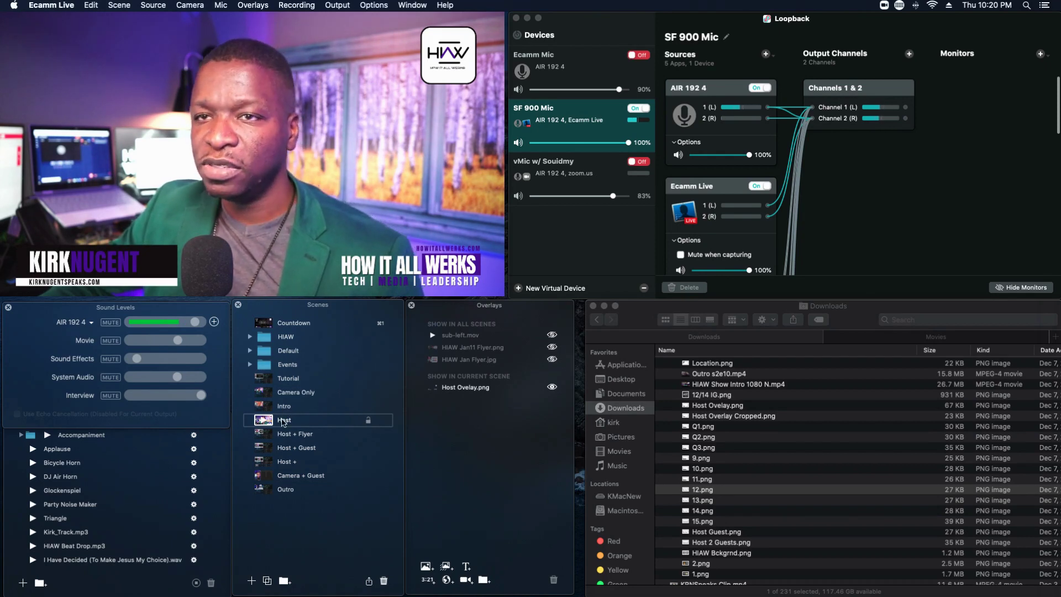
- Preview the Host + Flyer, Host + Guest, Host + and Camera Only scenes in turn
{"action": "left_click", "coordinate": [263, 436]}
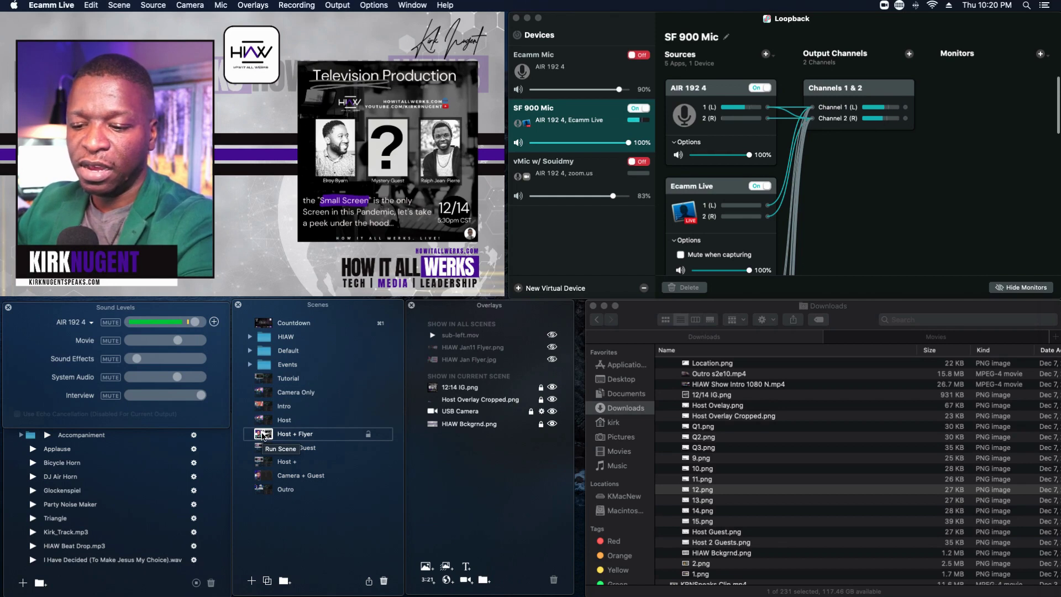
{"action": "key", "text": "Down"}
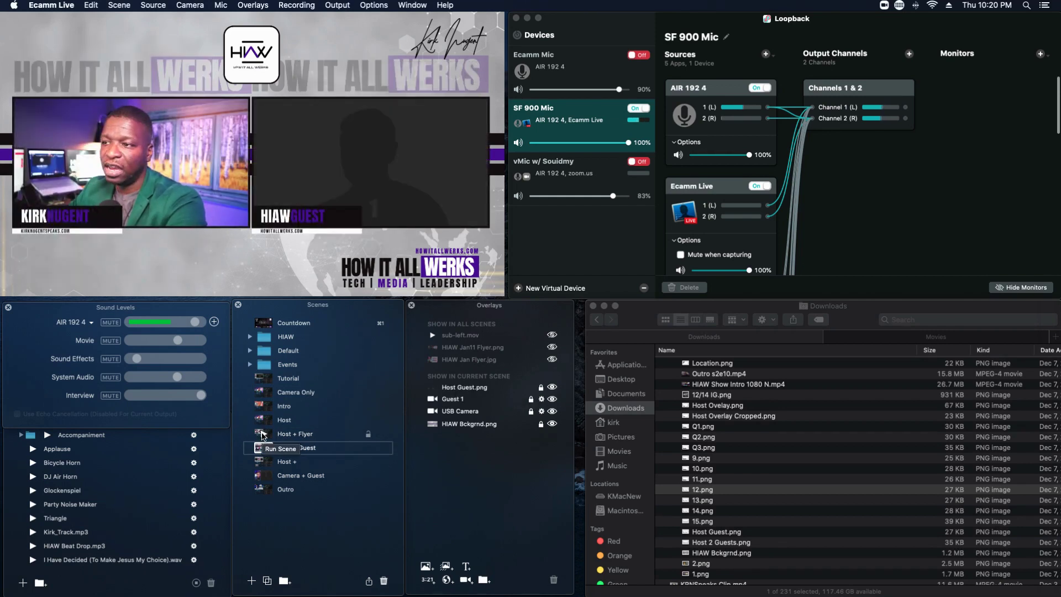
{"action": "key", "text": "Down"}
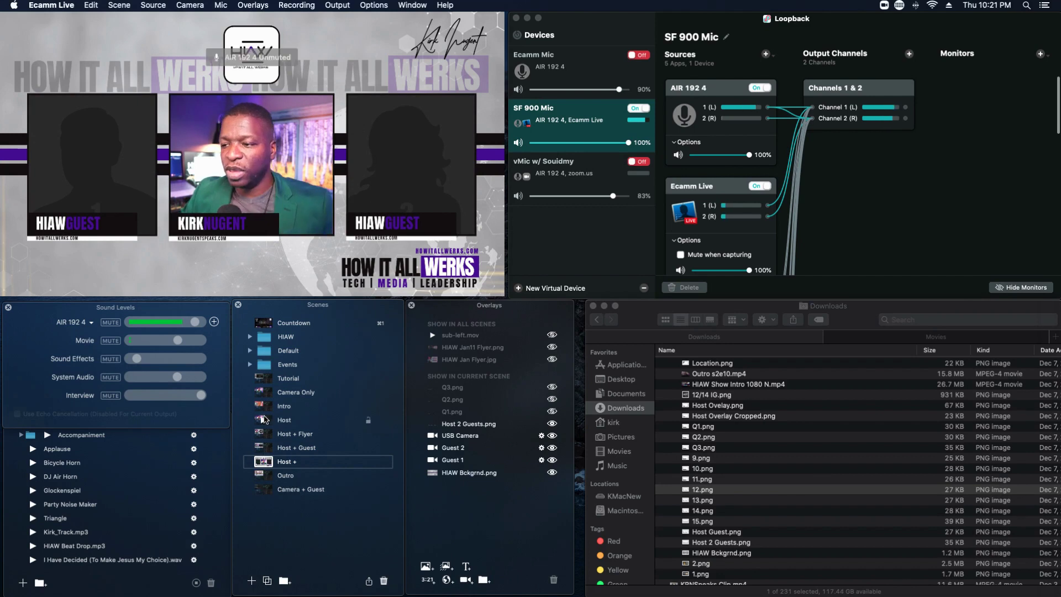
{"action": "left_click", "coordinate": [263, 392]}
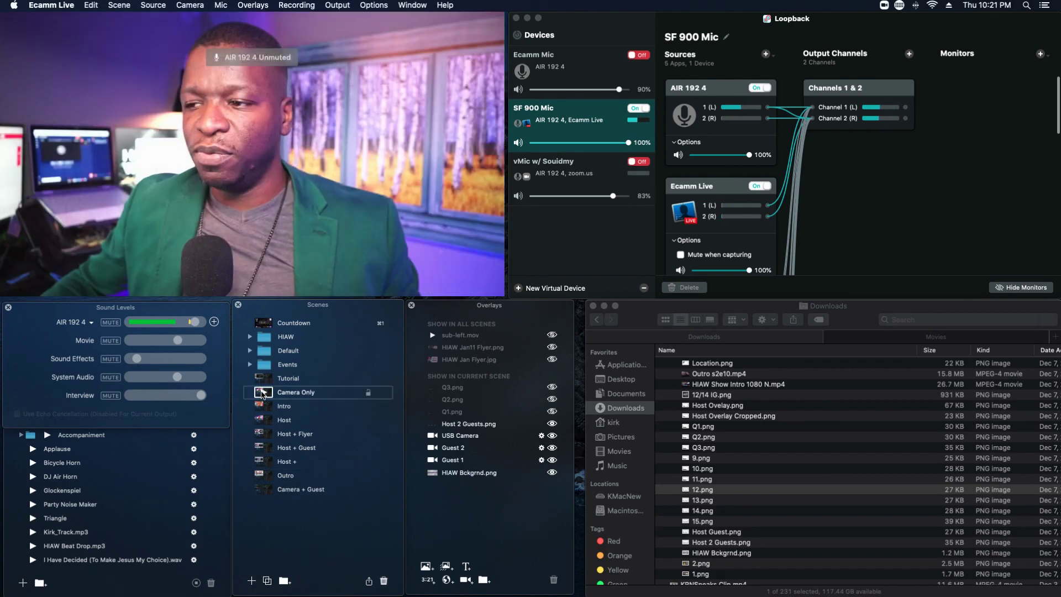